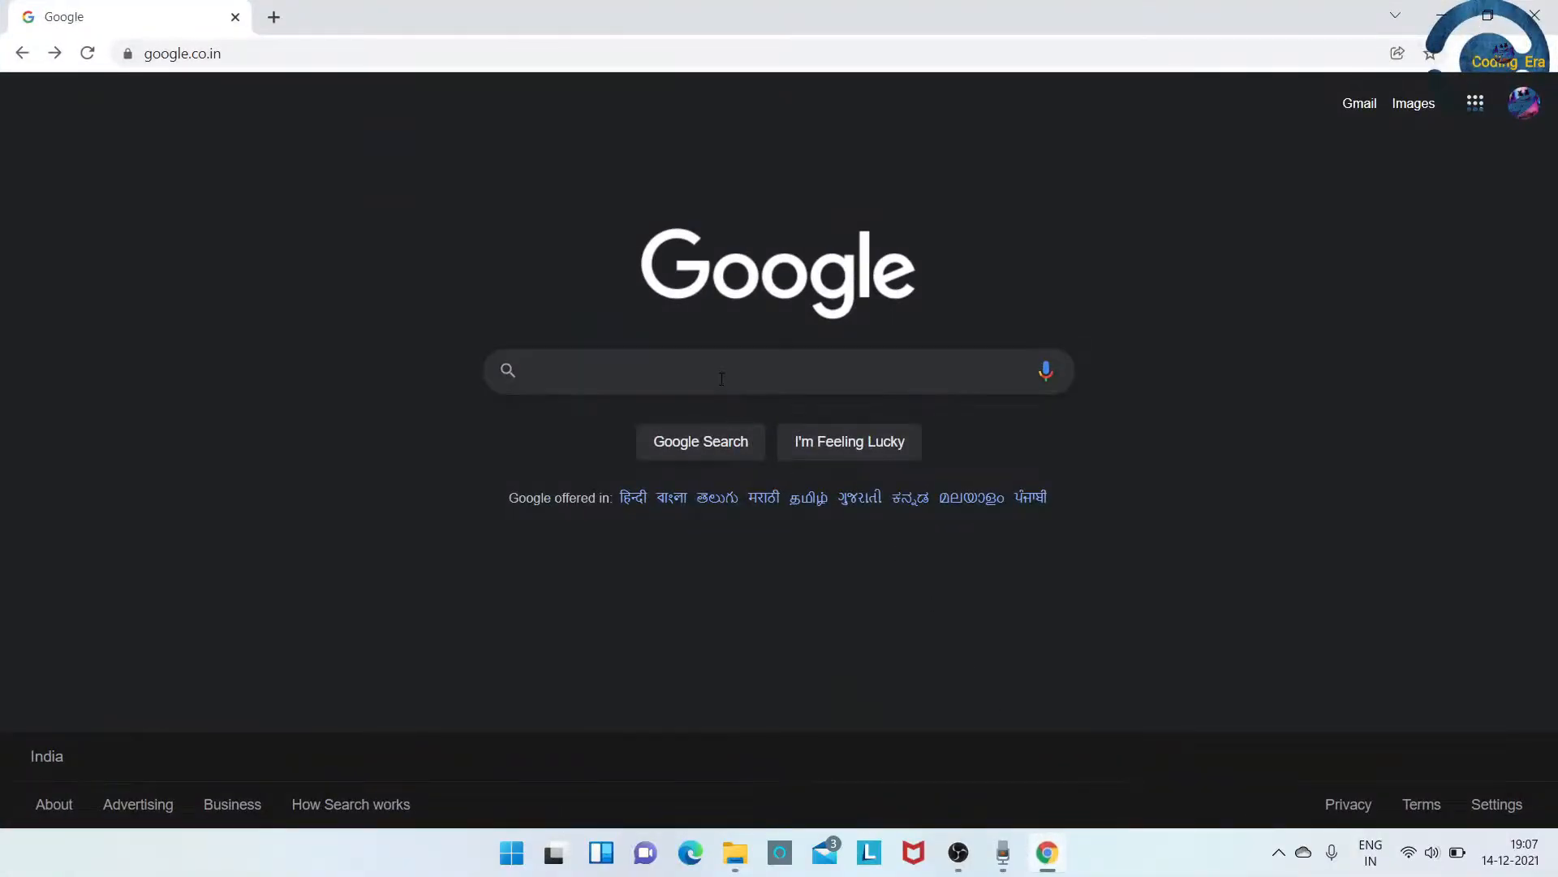
# Search Google for "jdk" and open Oracle's Java Downloads page.
pyautogui.click(721, 376)
pyautogui.write('jdk')
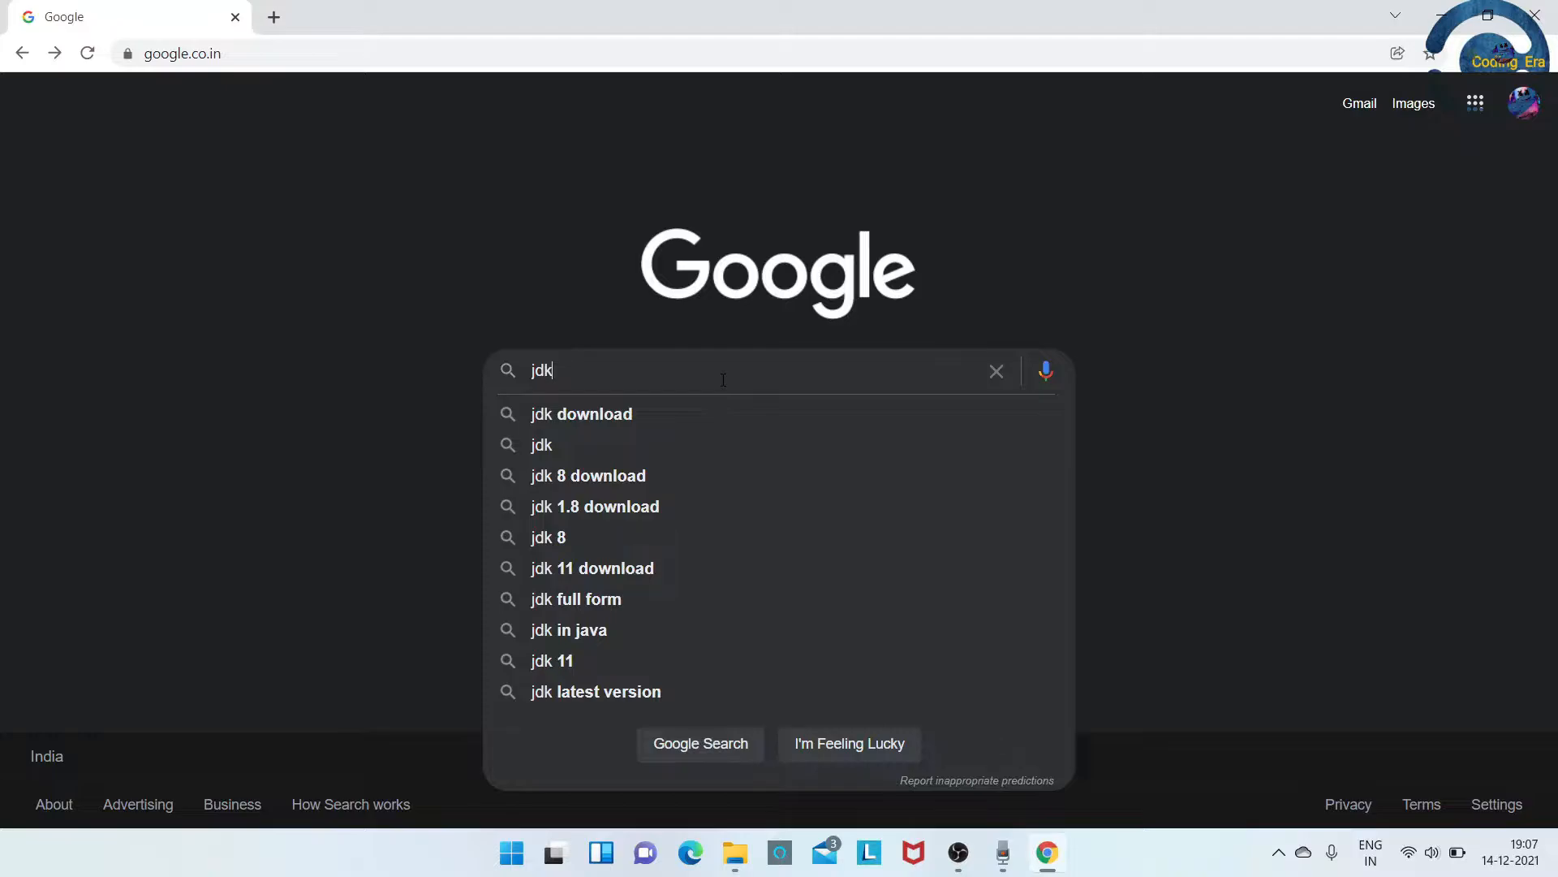
pyautogui.press('Return')
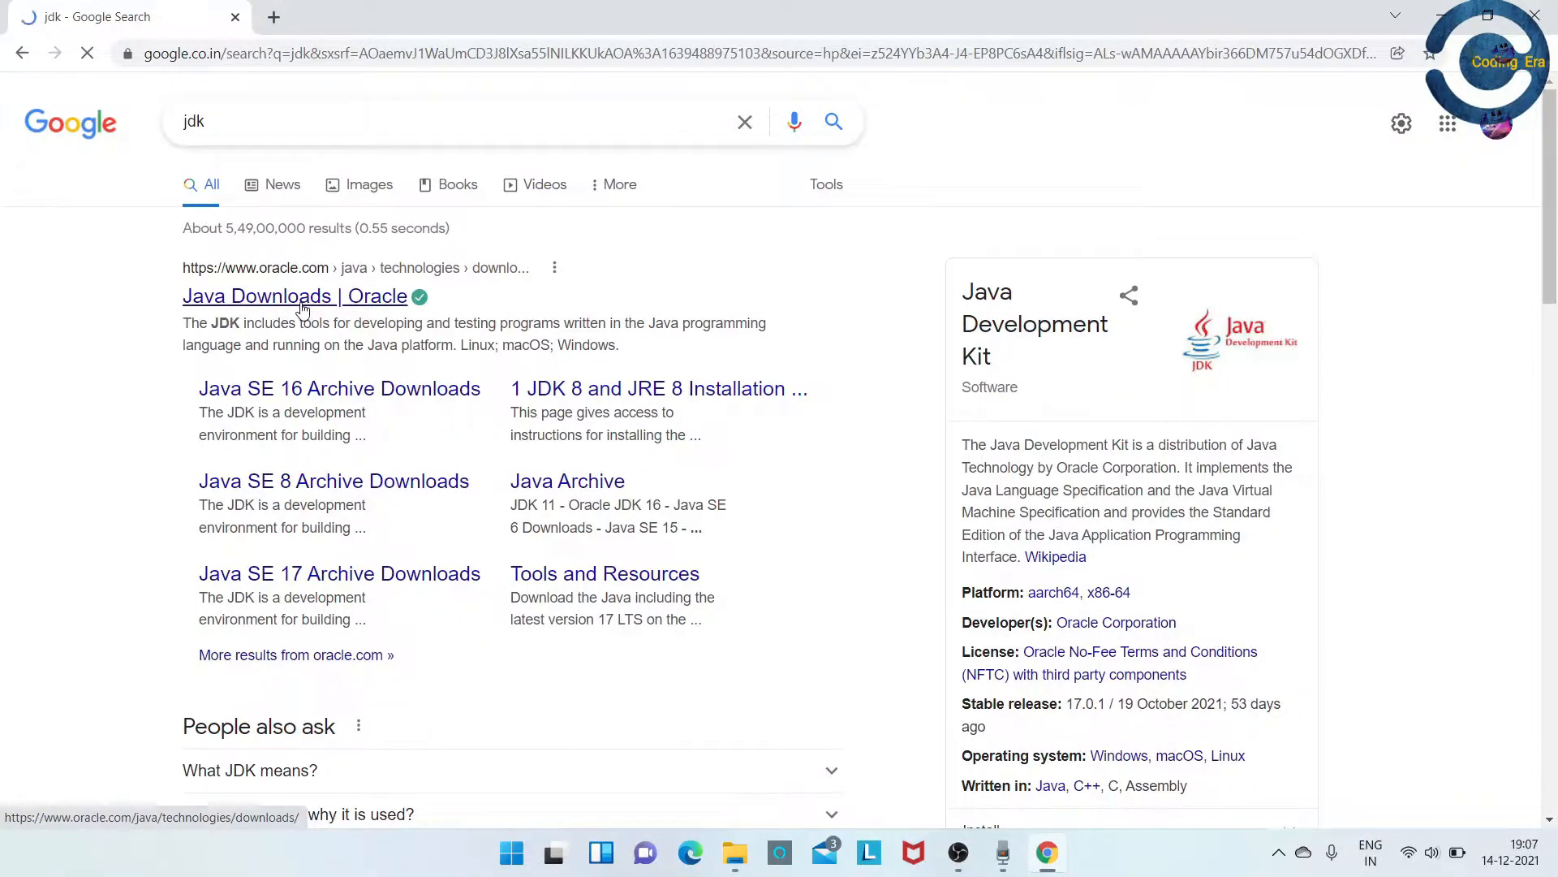
pyautogui.click(302, 304)
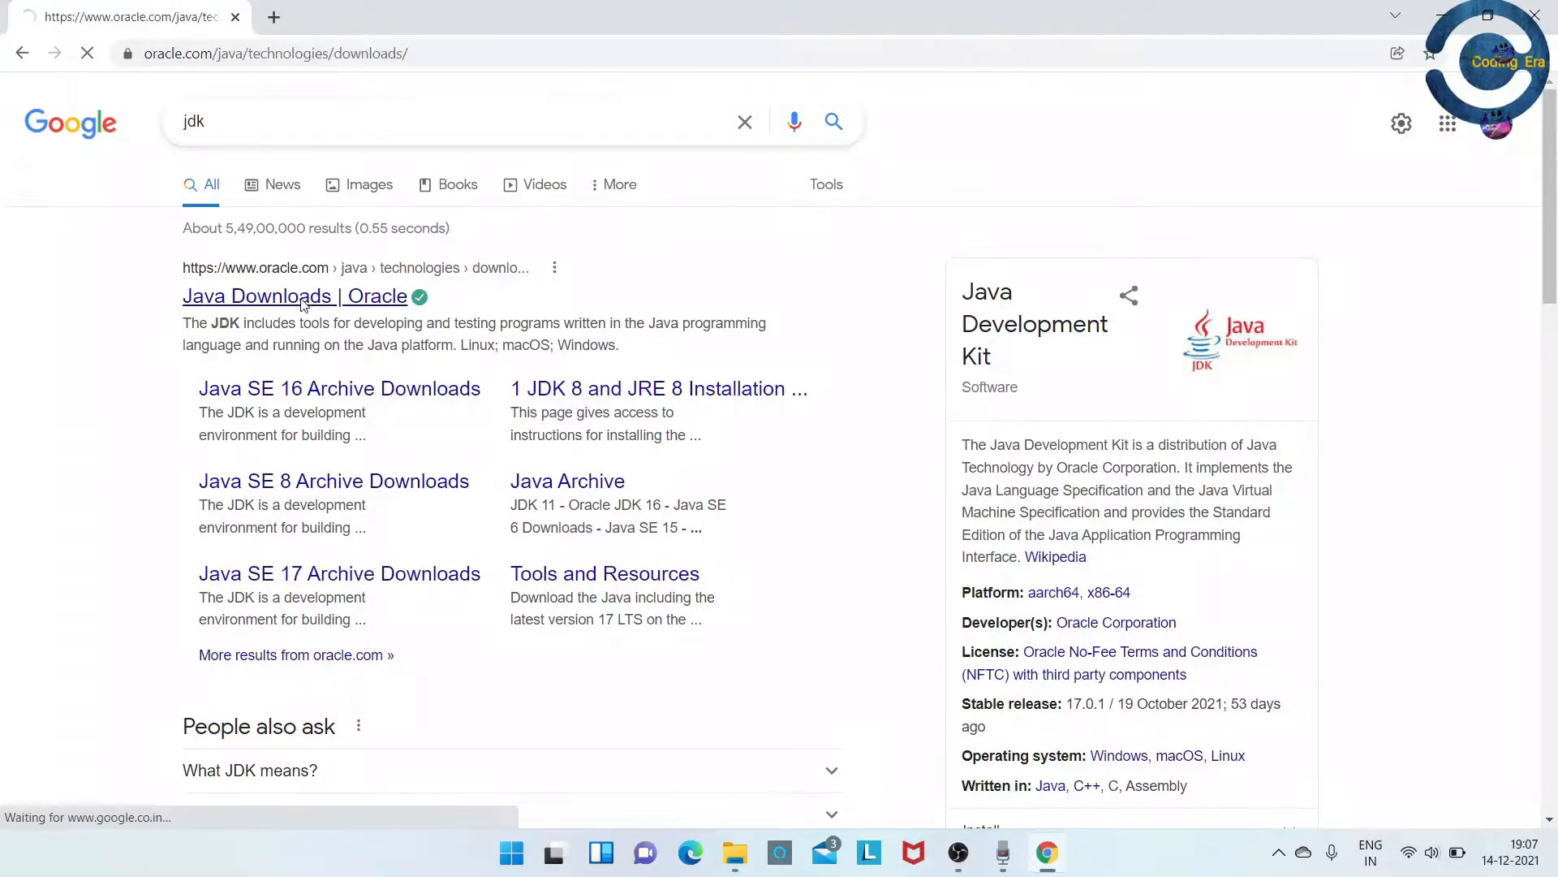
# Download the Windows x64 Installer (.exe) of Java SE Development Kit 17.0.1.
pyautogui.scroll(-2, 336, 330)
pyautogui.scroll(-5, 338, 338)
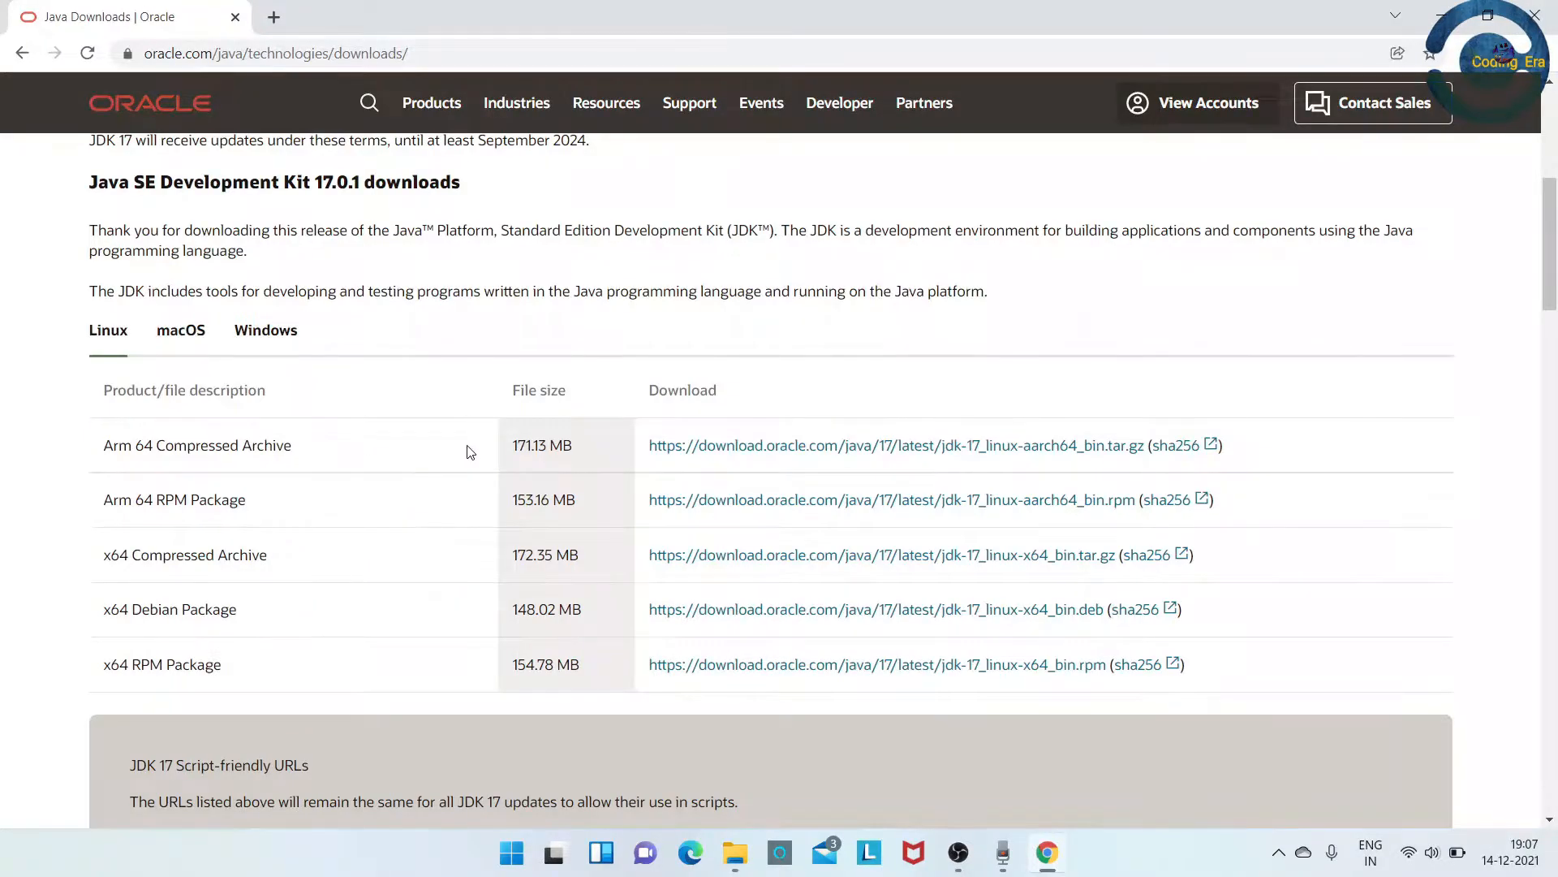
pyautogui.click(231, 334)
pyautogui.scroll(-3, 207, 341)
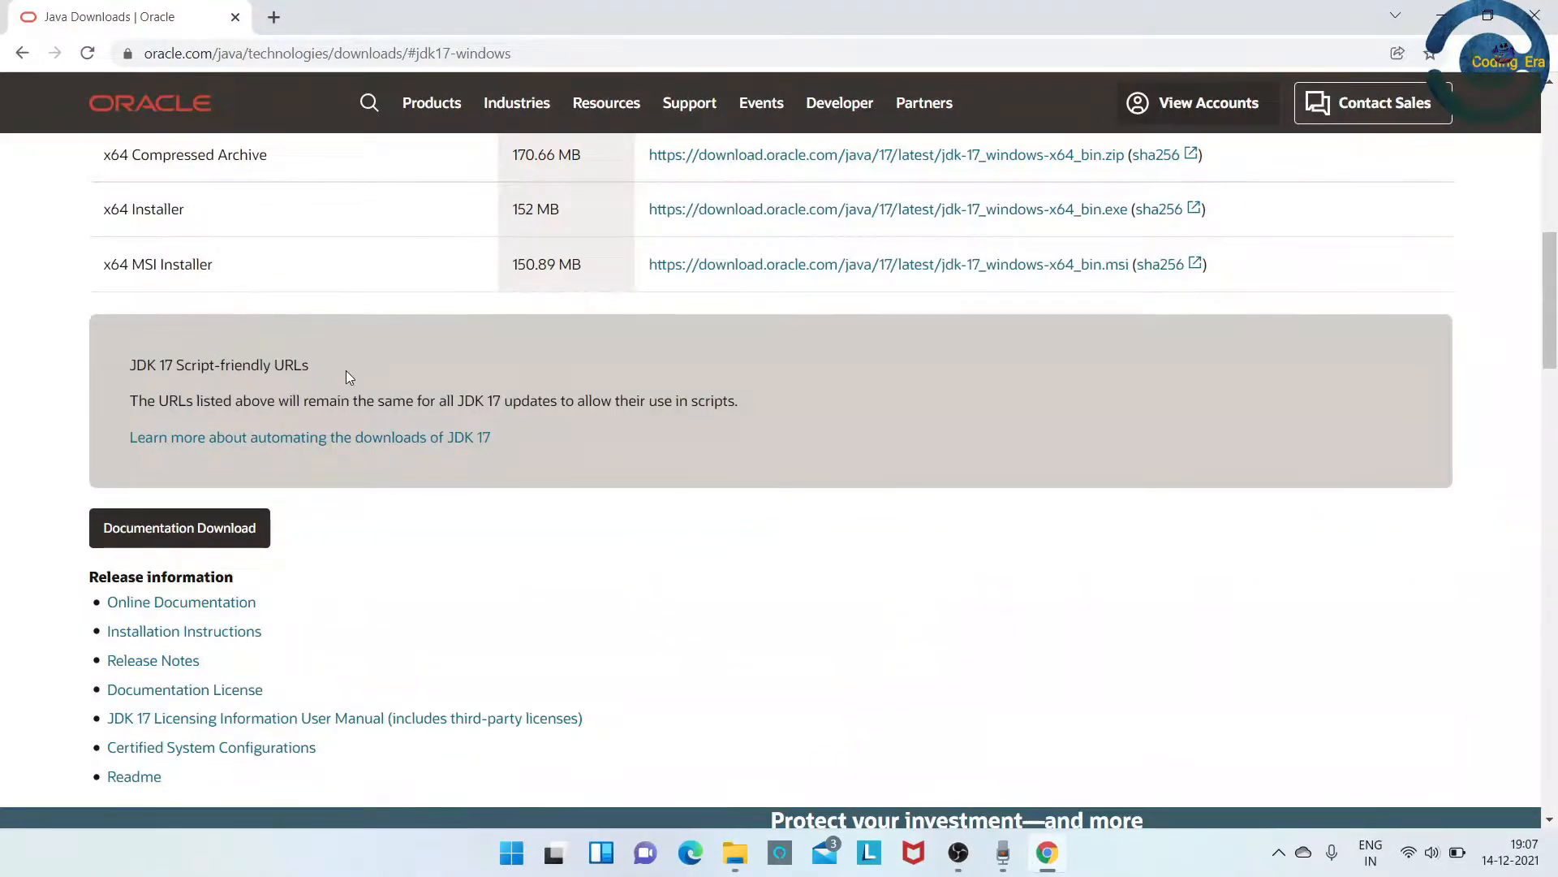
pyautogui.scroll(3, 345, 378)
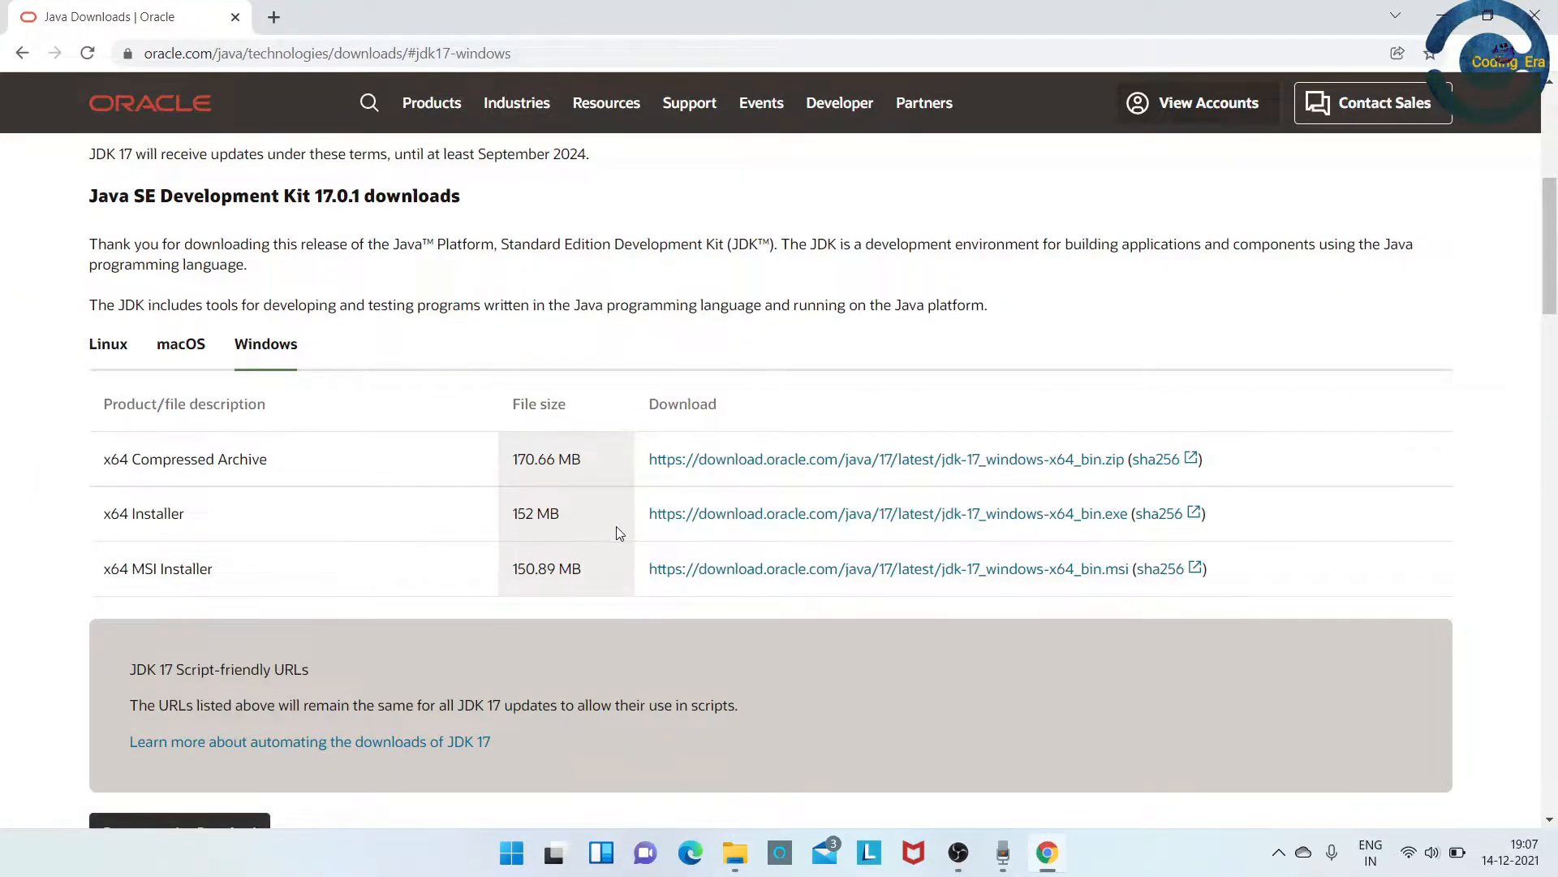
pyautogui.click(695, 517)
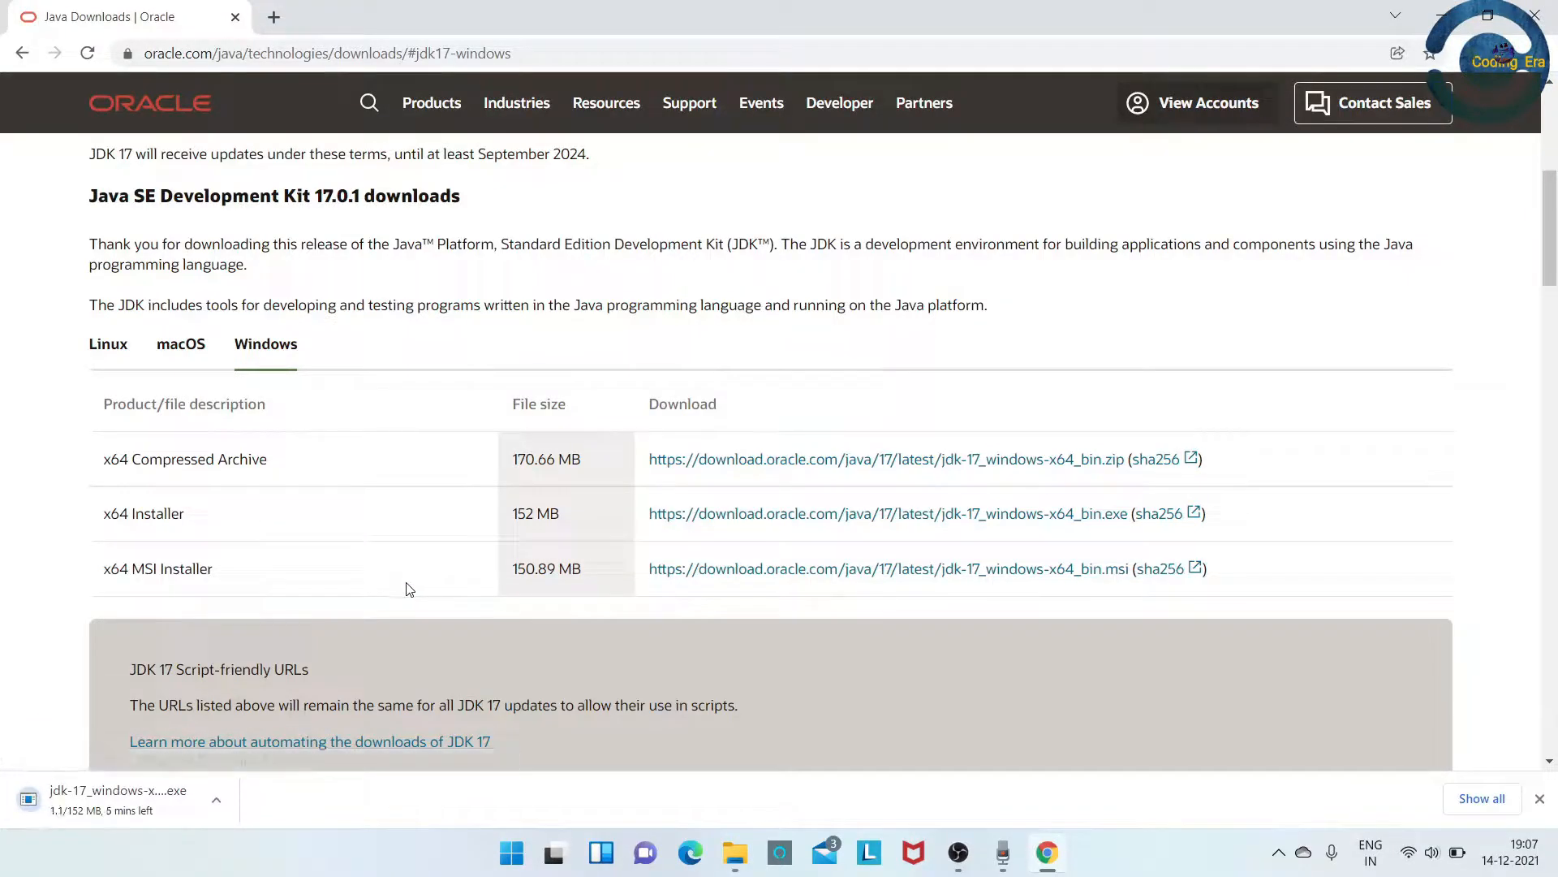
# Open the browser's download list and cancel the jdk-17_windows-x64_bin.exe download.
pyautogui.hotkey('ctrl', 'j')
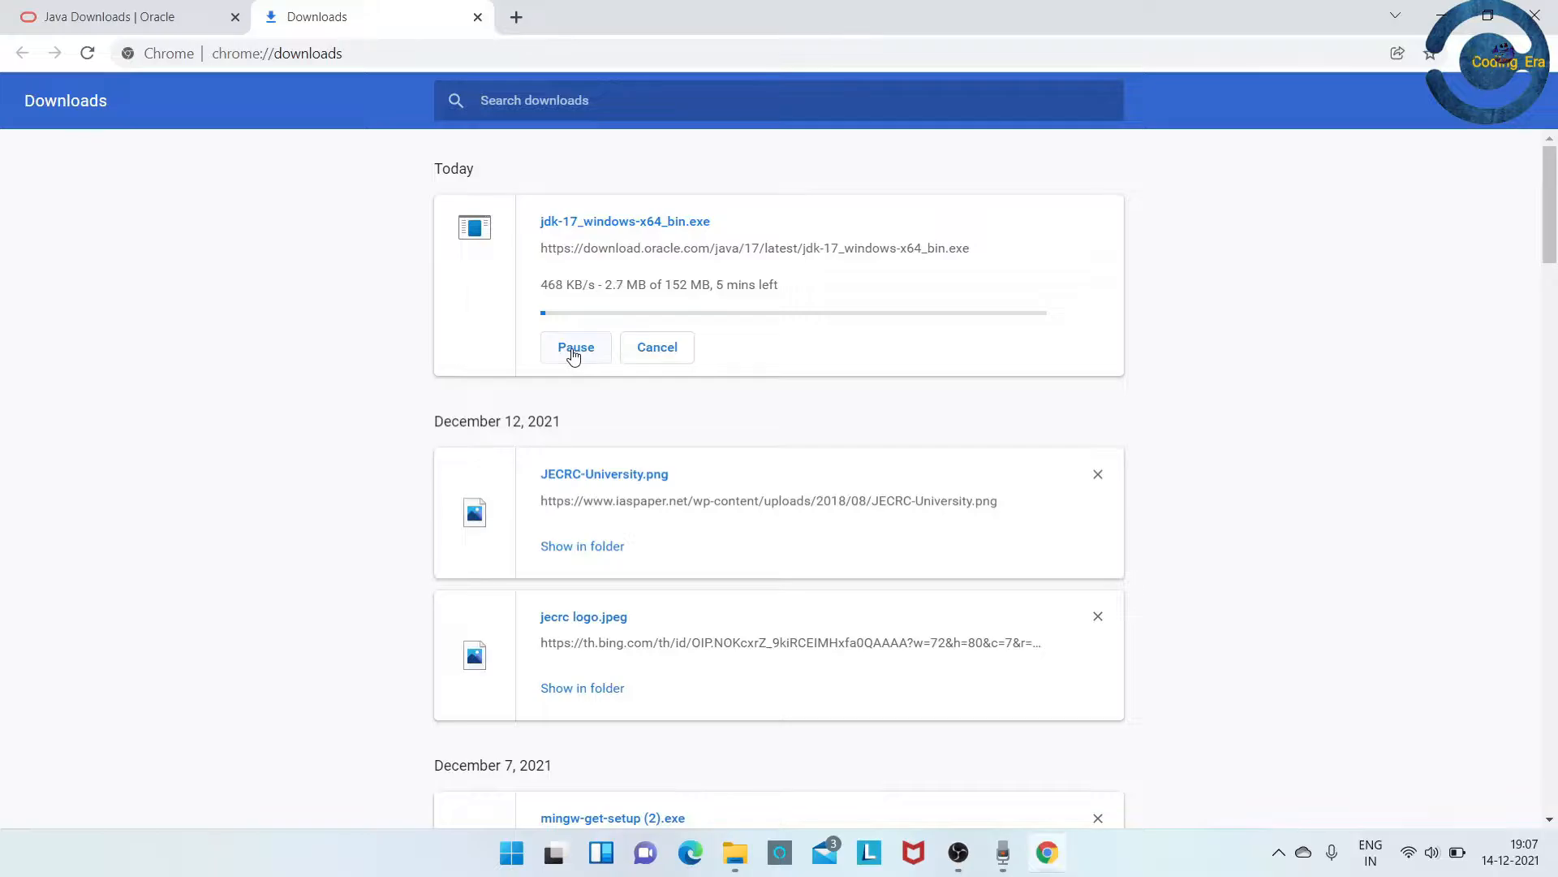
pyautogui.click(574, 349)
pyautogui.click(659, 346)
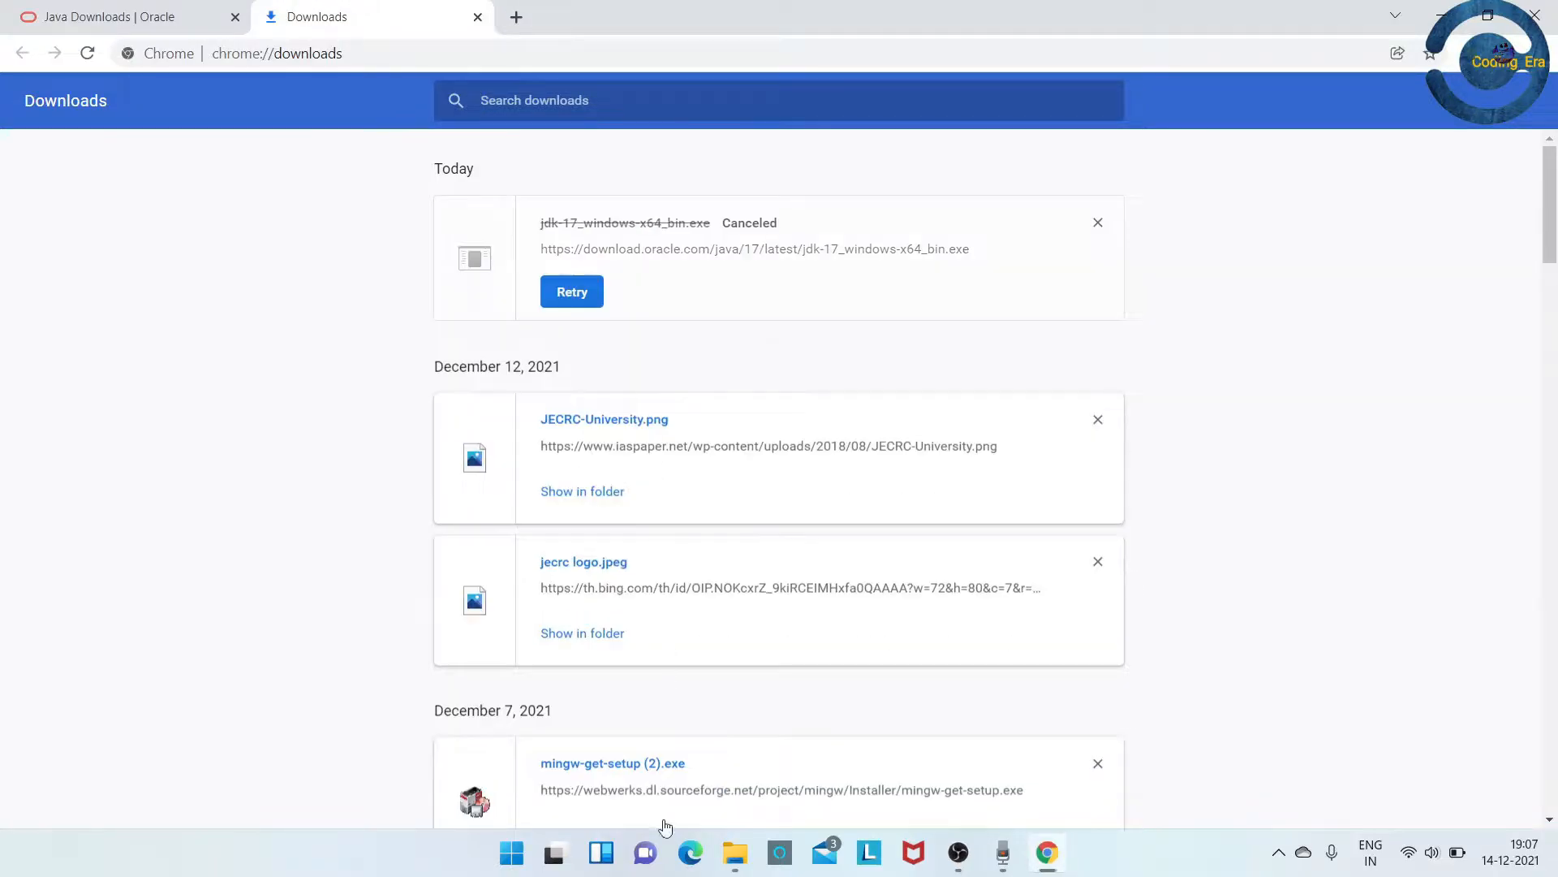
# Switch to the New Volume (D:) folder in File Explorer and launch the jdk-16.0.2_windows-x64_bin installer with administrator permission.
pyautogui.moveTo(727, 852)
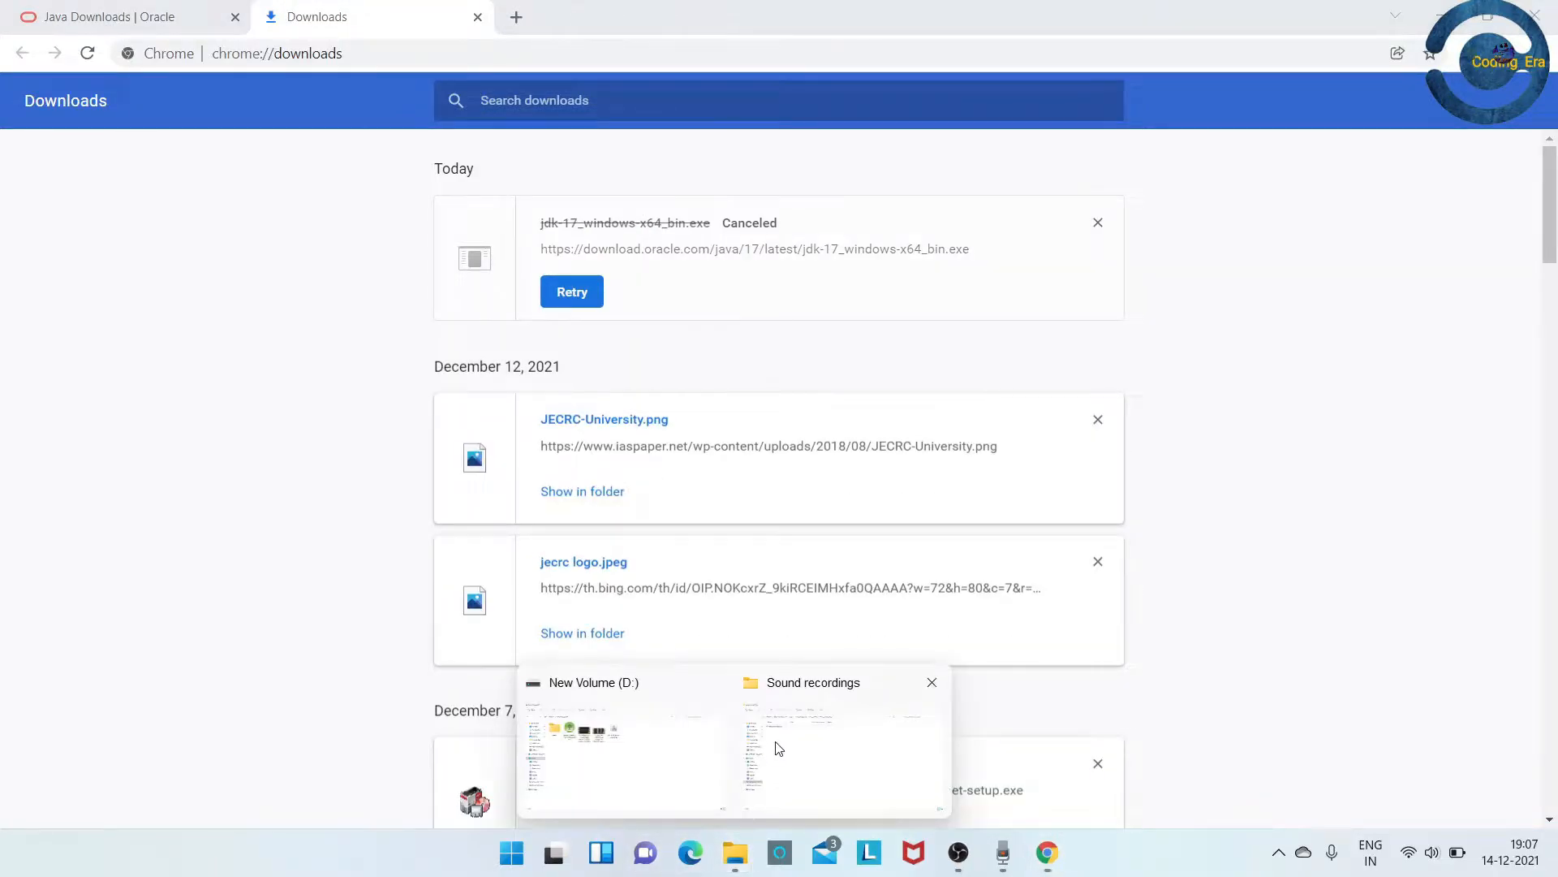
pyautogui.click(654, 767)
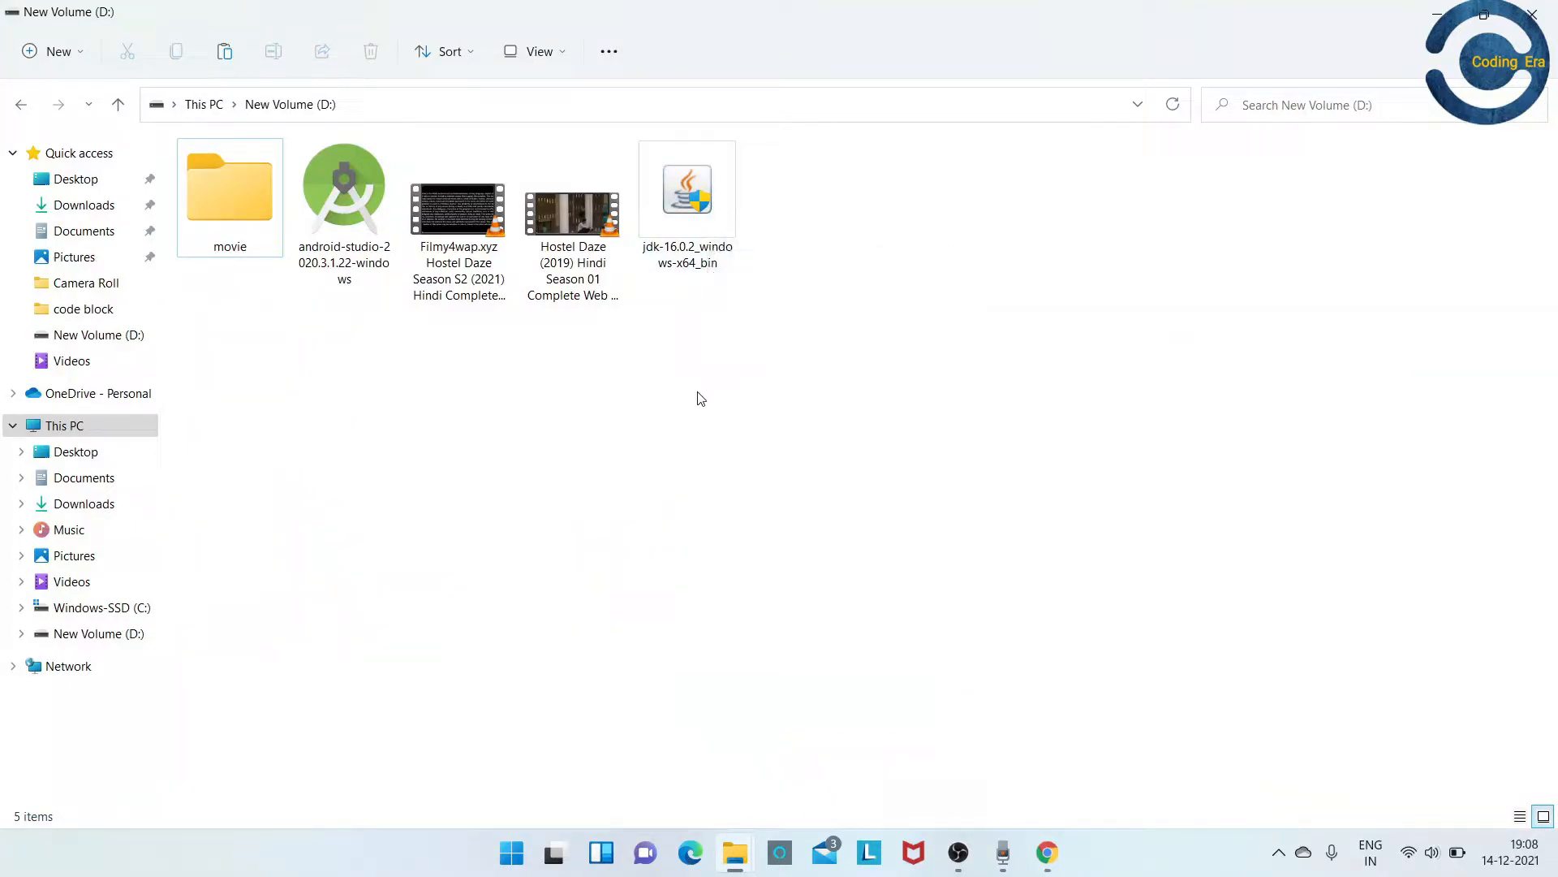
pyautogui.click(692, 228)
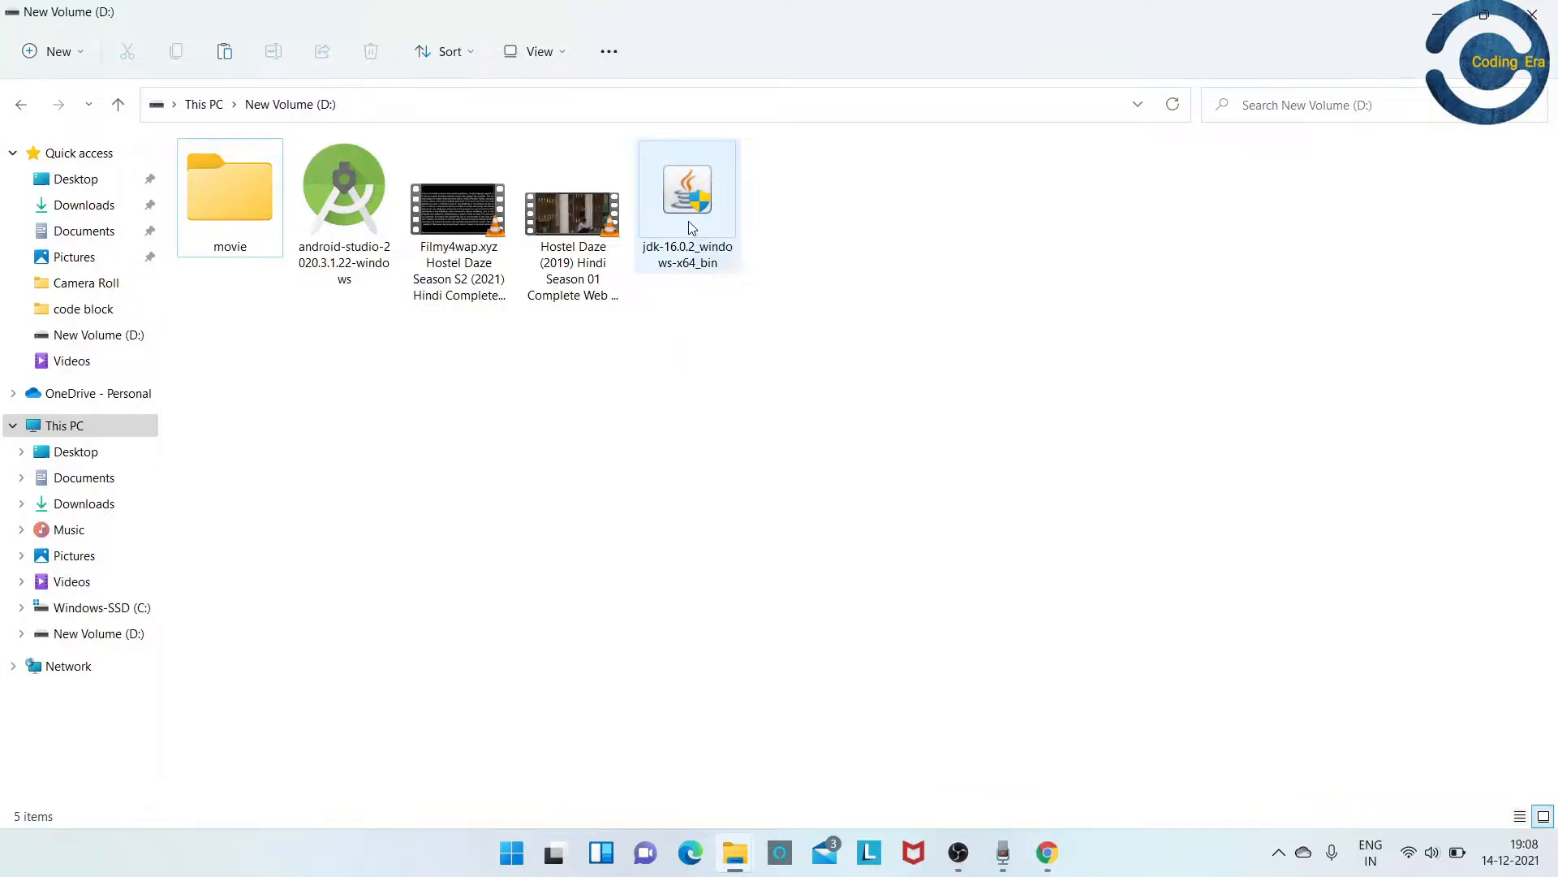
pyautogui.doubleClick(692, 227)
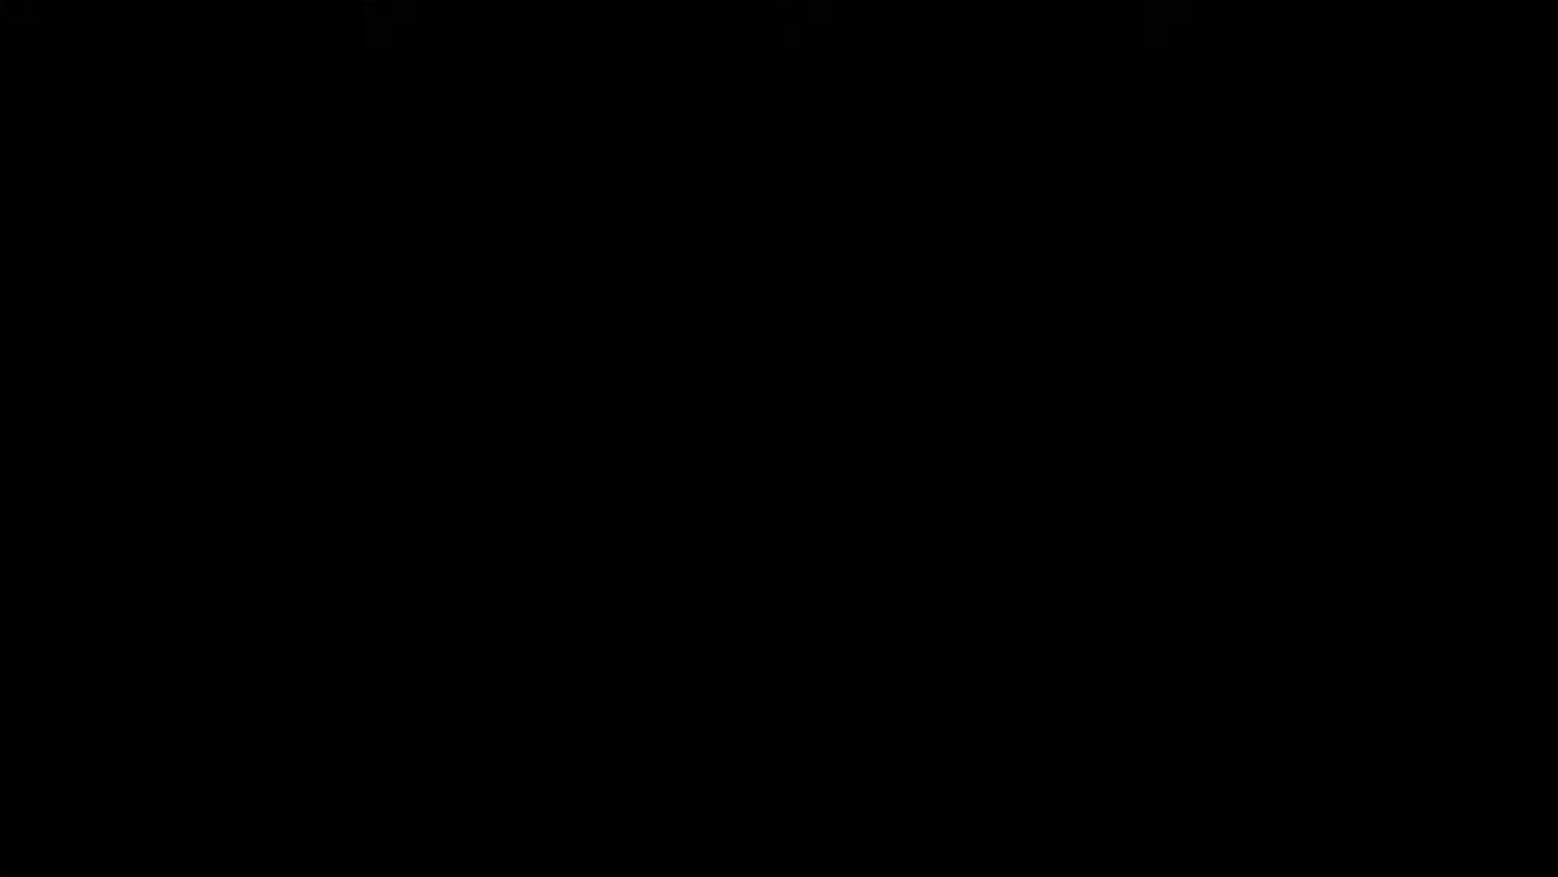
pyautogui.click(718, 558)
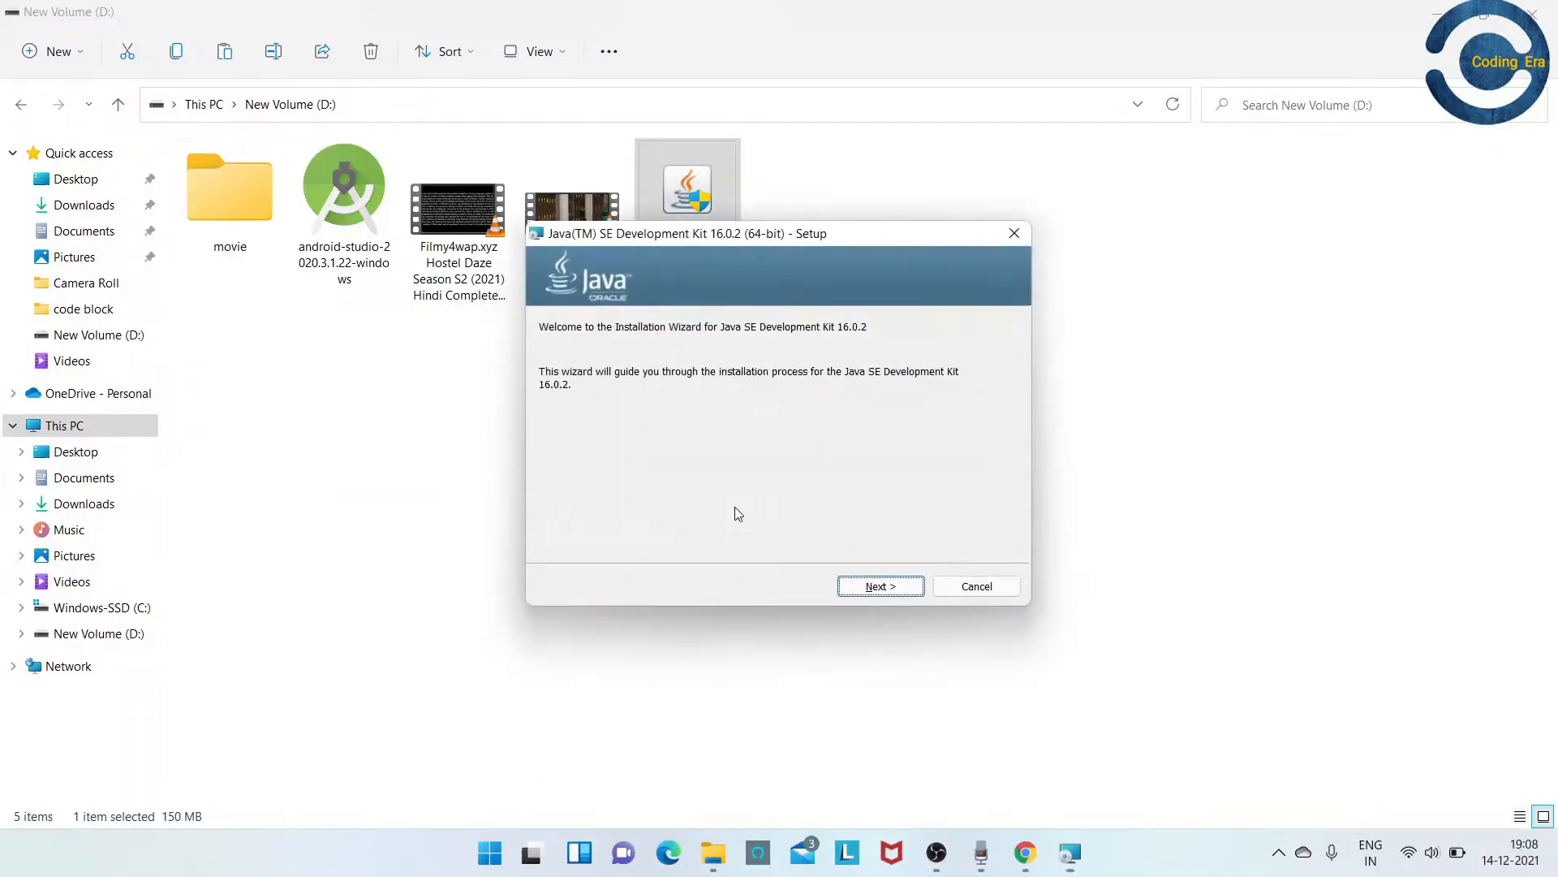
# Install Java SE Development Kit 16.0.2 to C:\Program Files\Java\jdk-16.0.2\ and close the setup wizard.
pyautogui.click(868, 590)
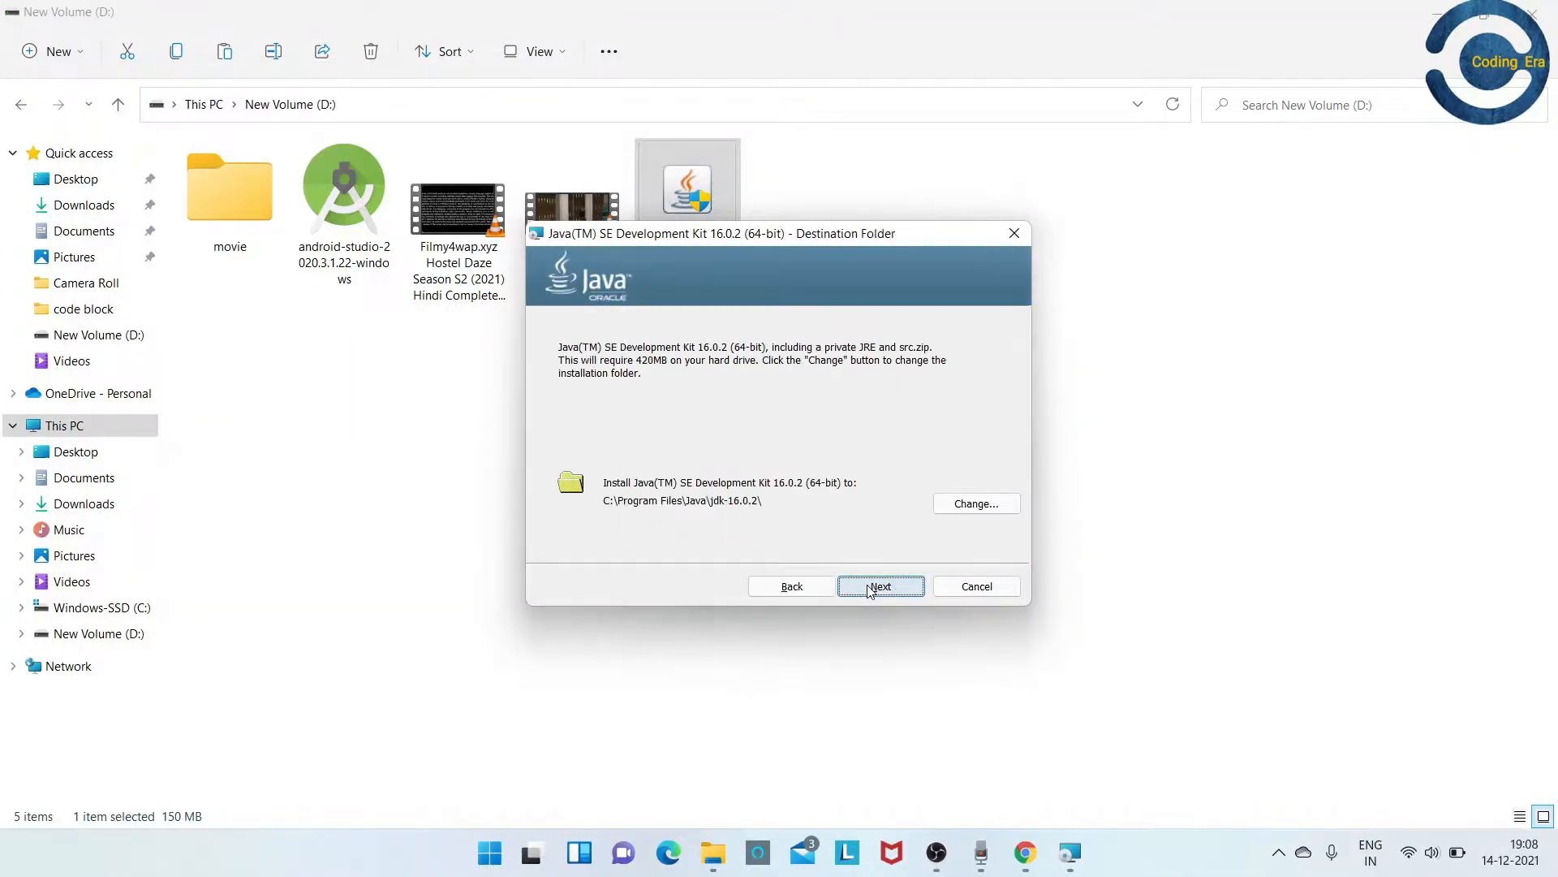
pyautogui.click(868, 590)
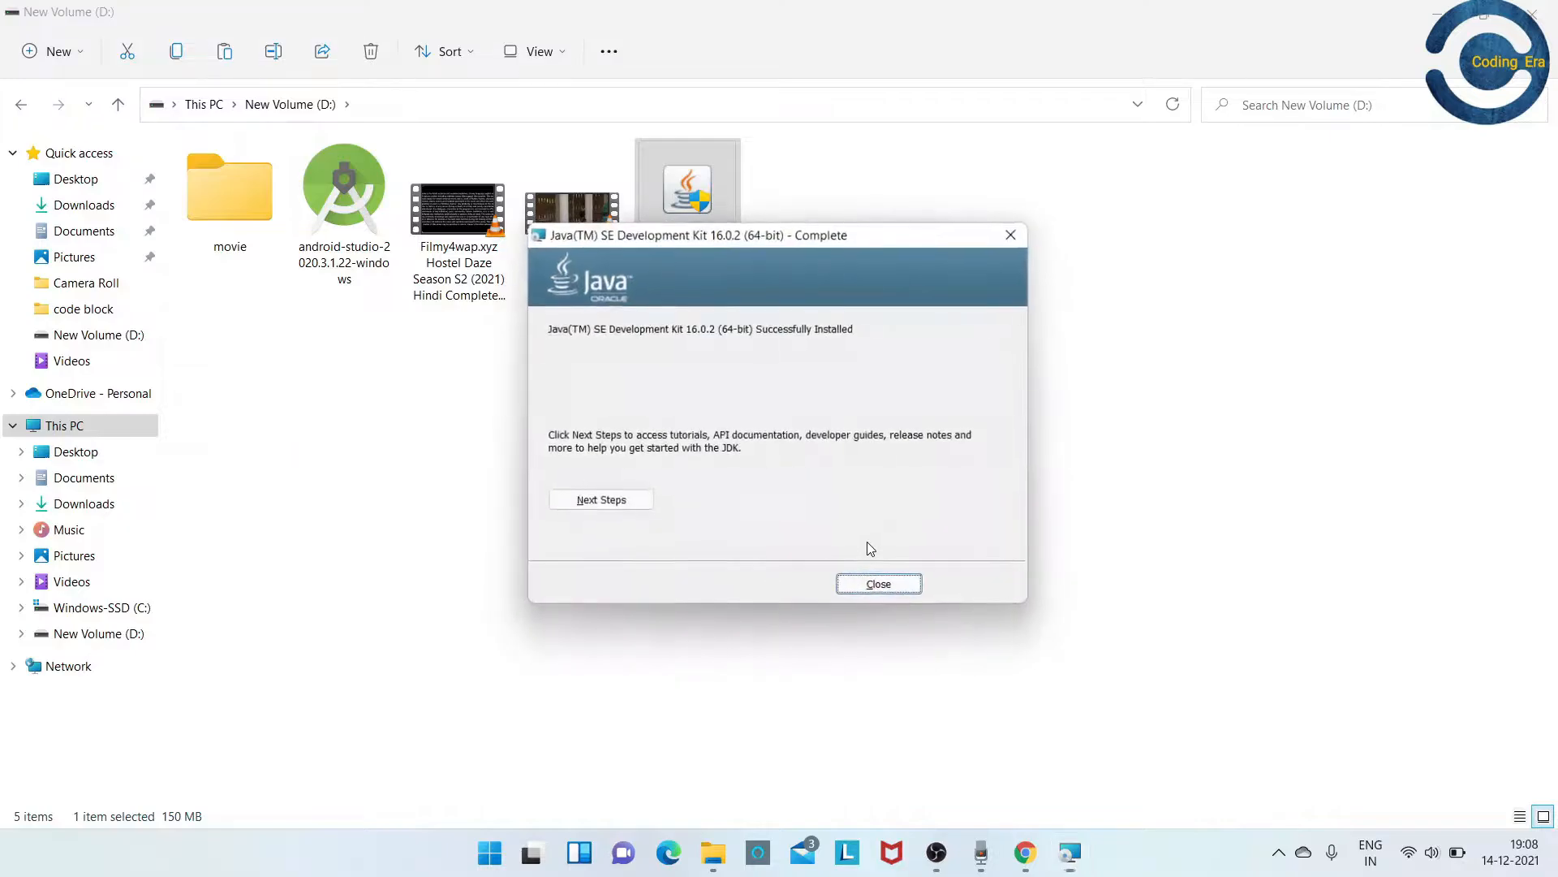
pyautogui.click(867, 586)
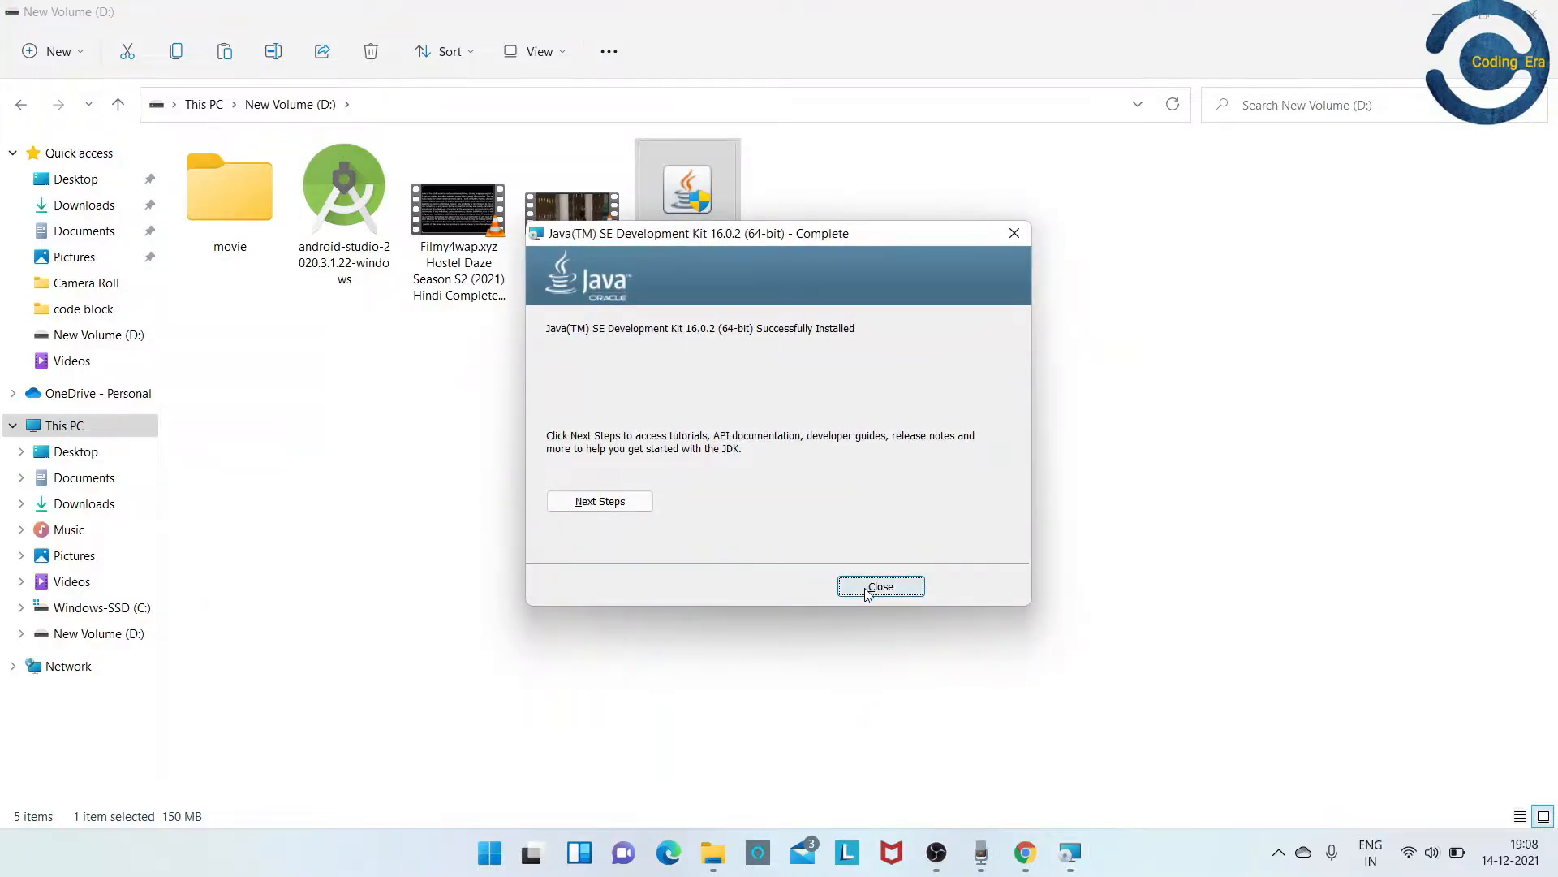
pyautogui.rightClick(836, 487)
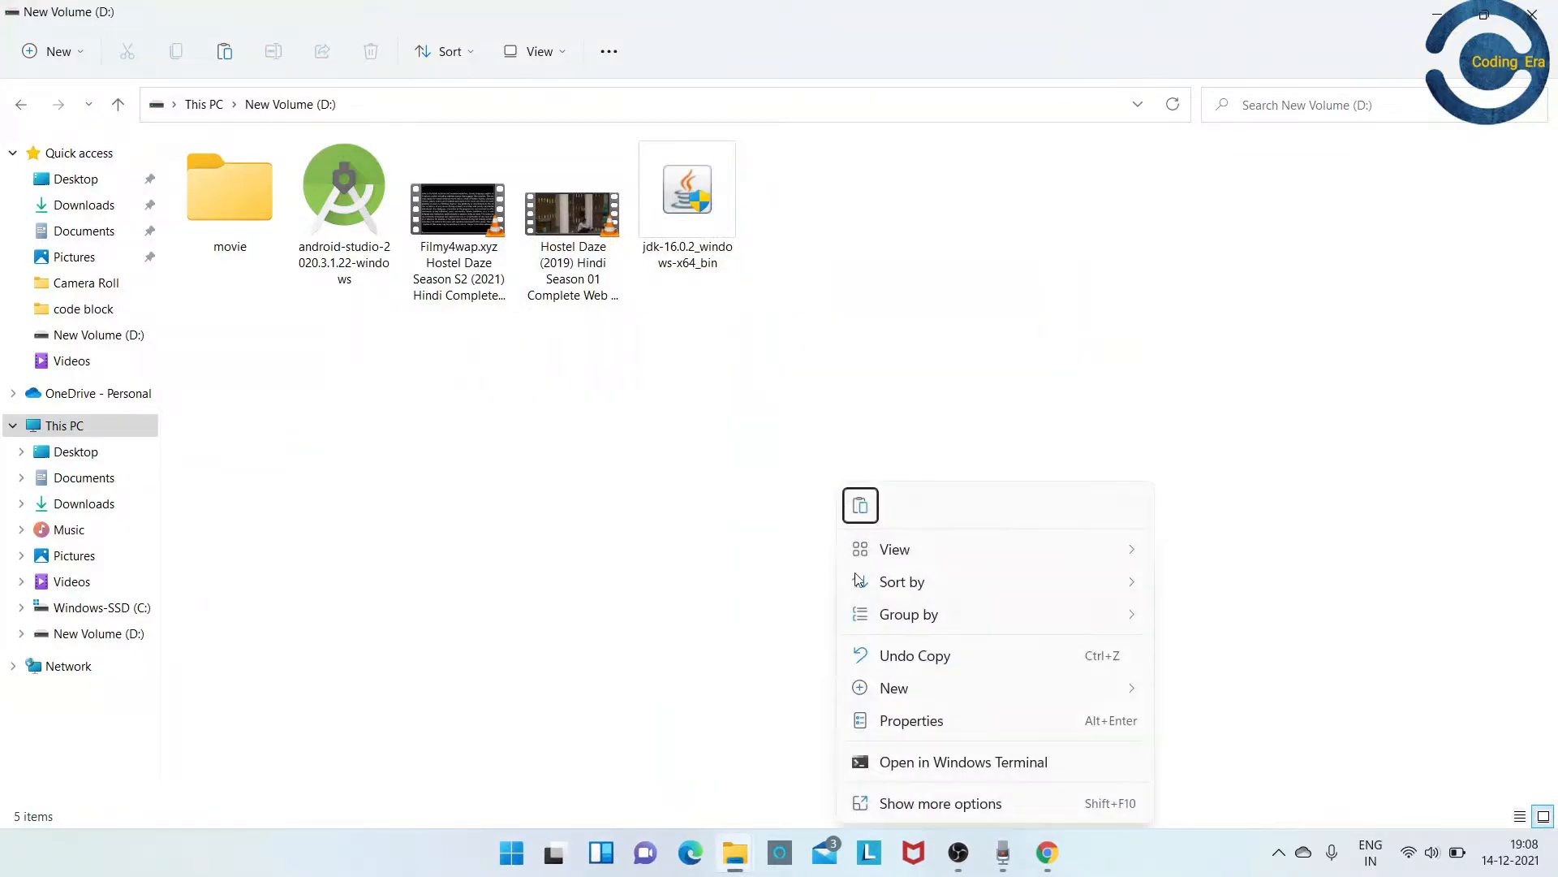
pyautogui.click(748, 488)
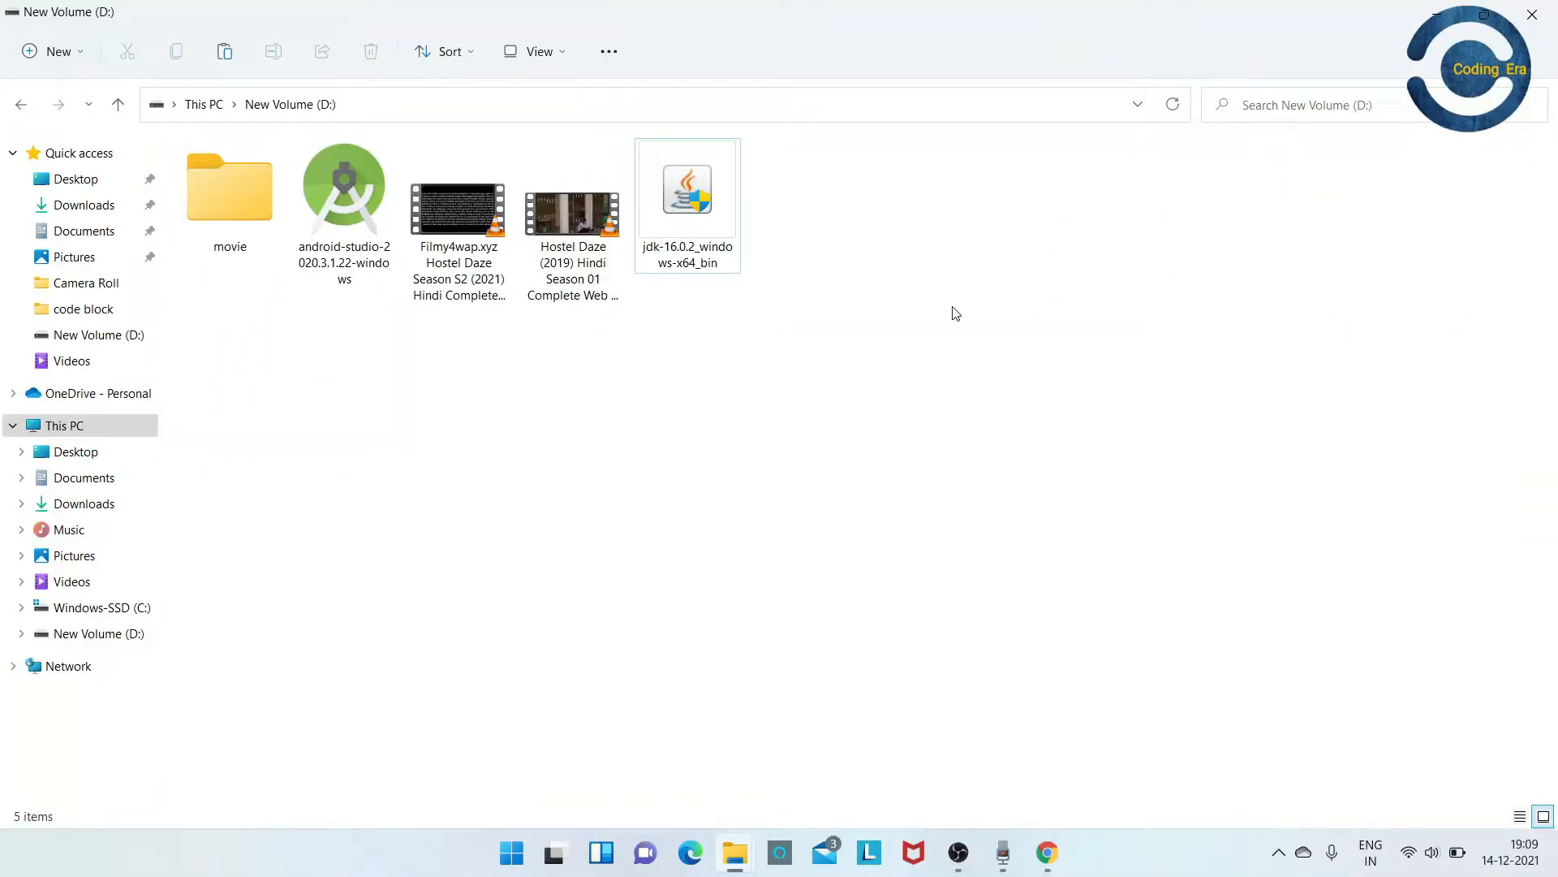
# Switch to Chrome, search Google for "android studio download", and open the developer.android.com download page.
pyautogui.click(1063, 854)
pyautogui.click(755, 375)
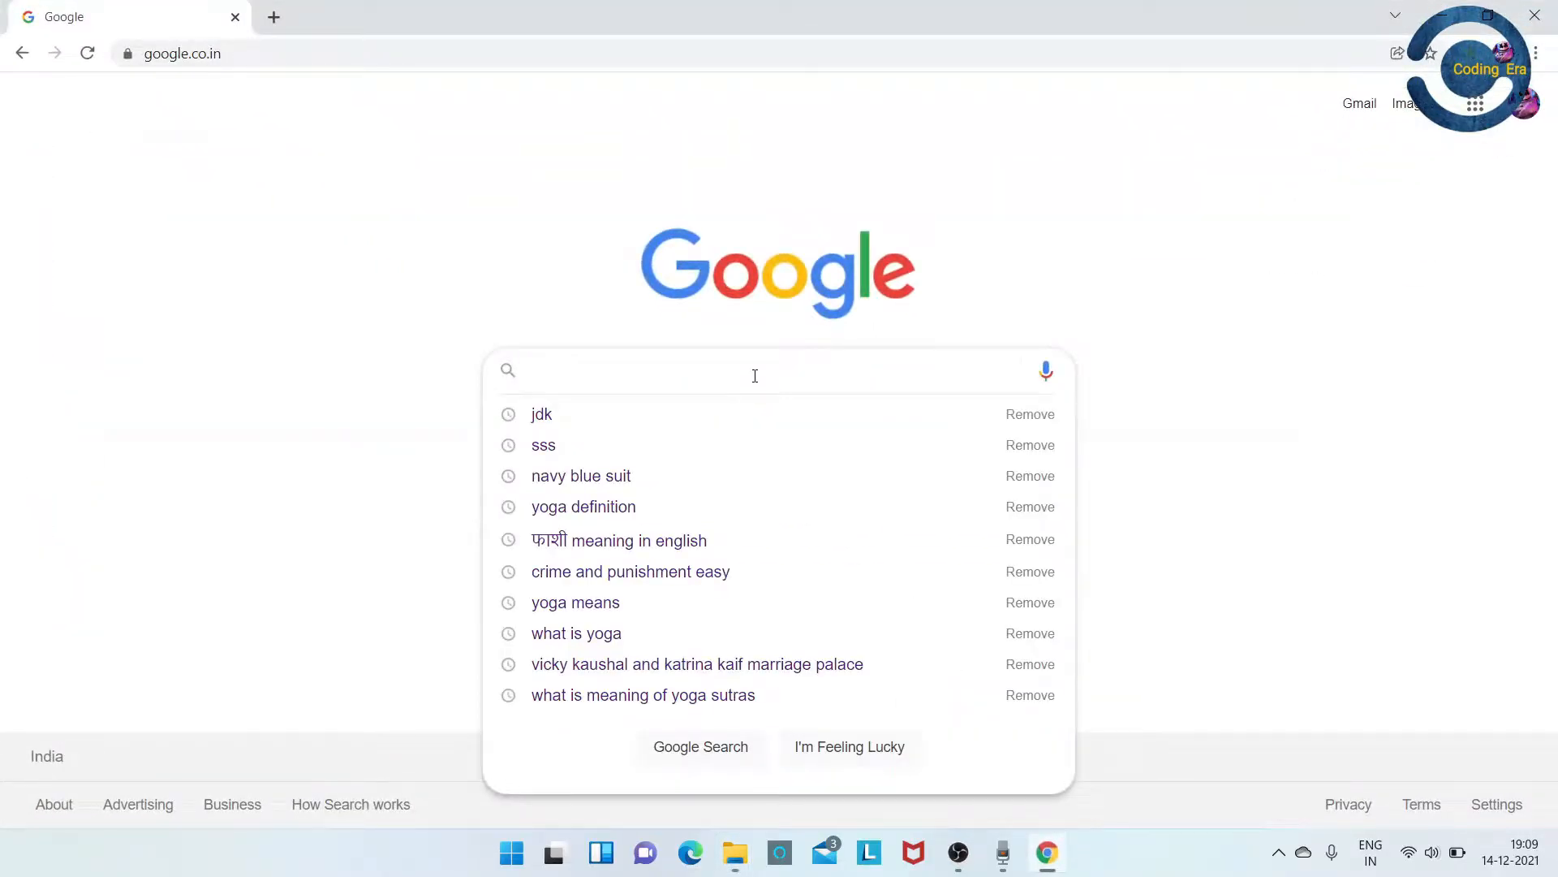
pyautogui.write('android')
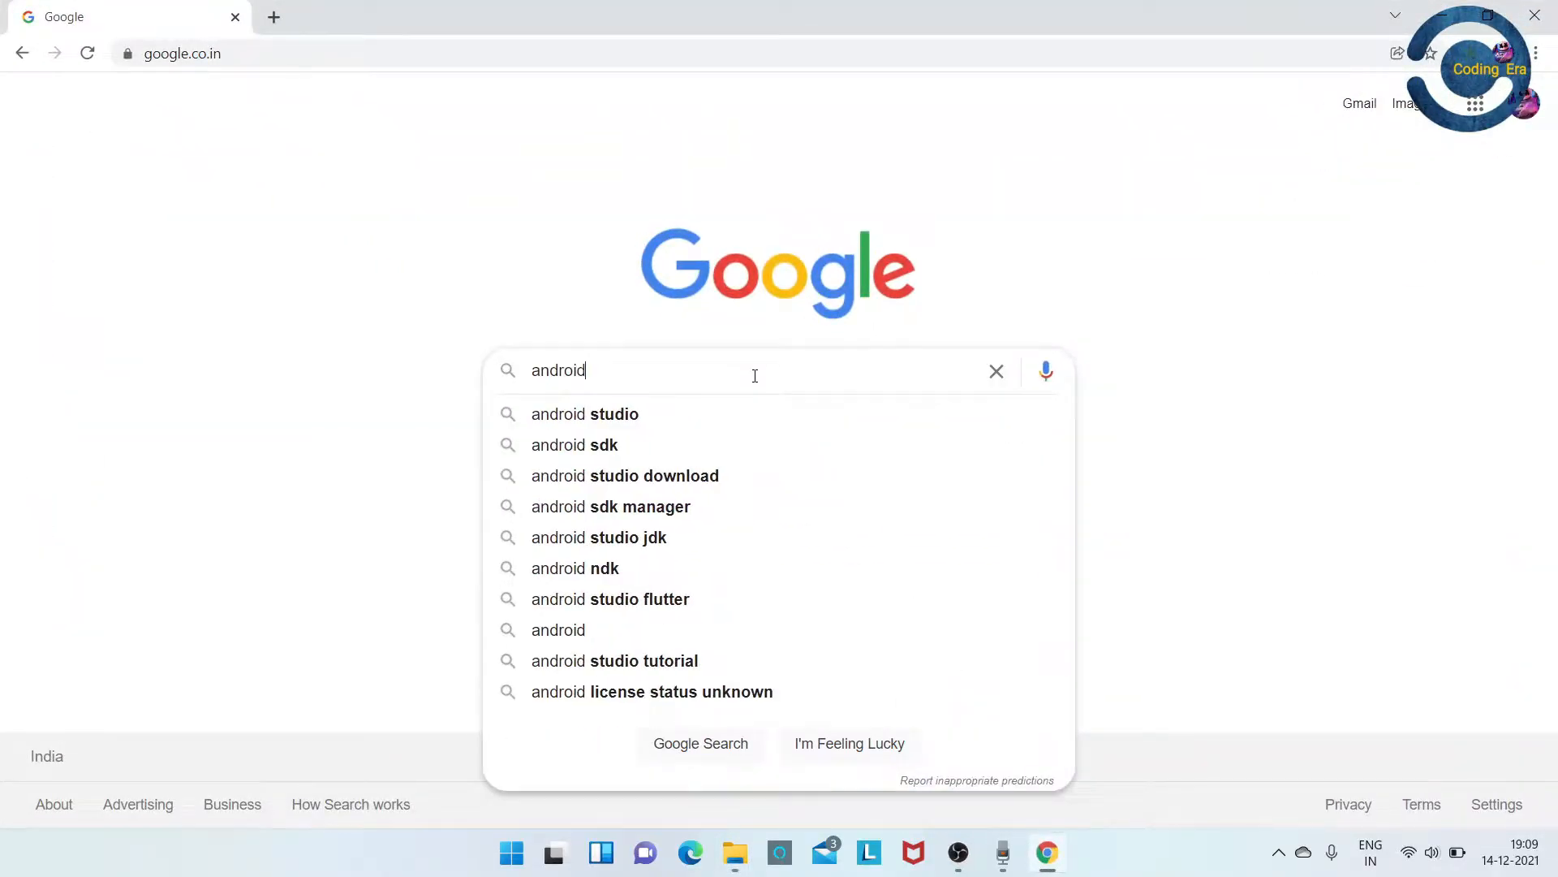
pyautogui.click(741, 474)
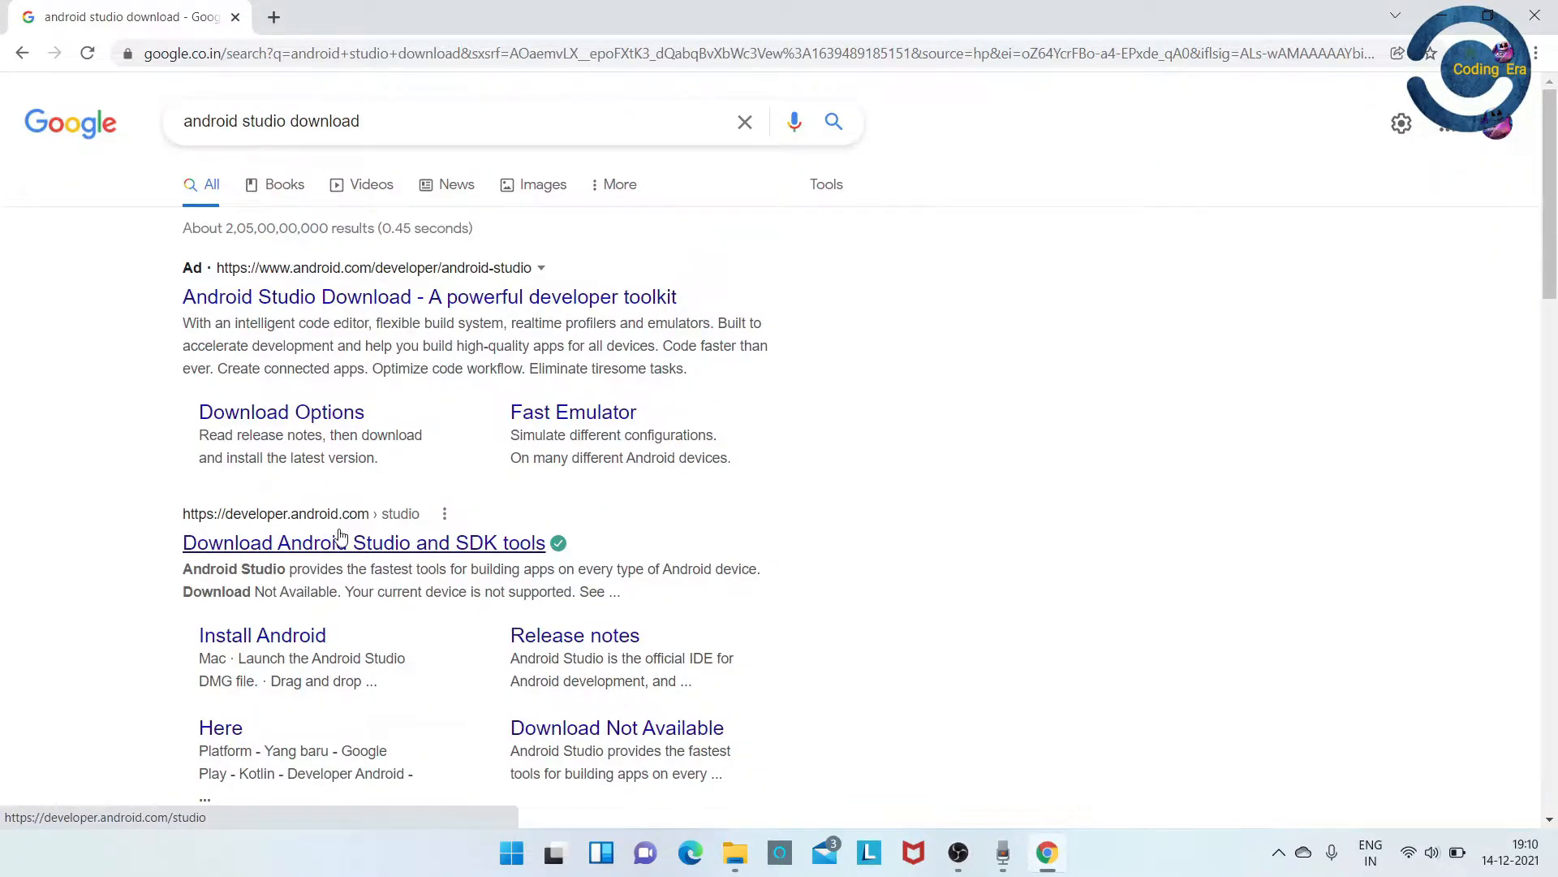
pyautogui.click(344, 544)
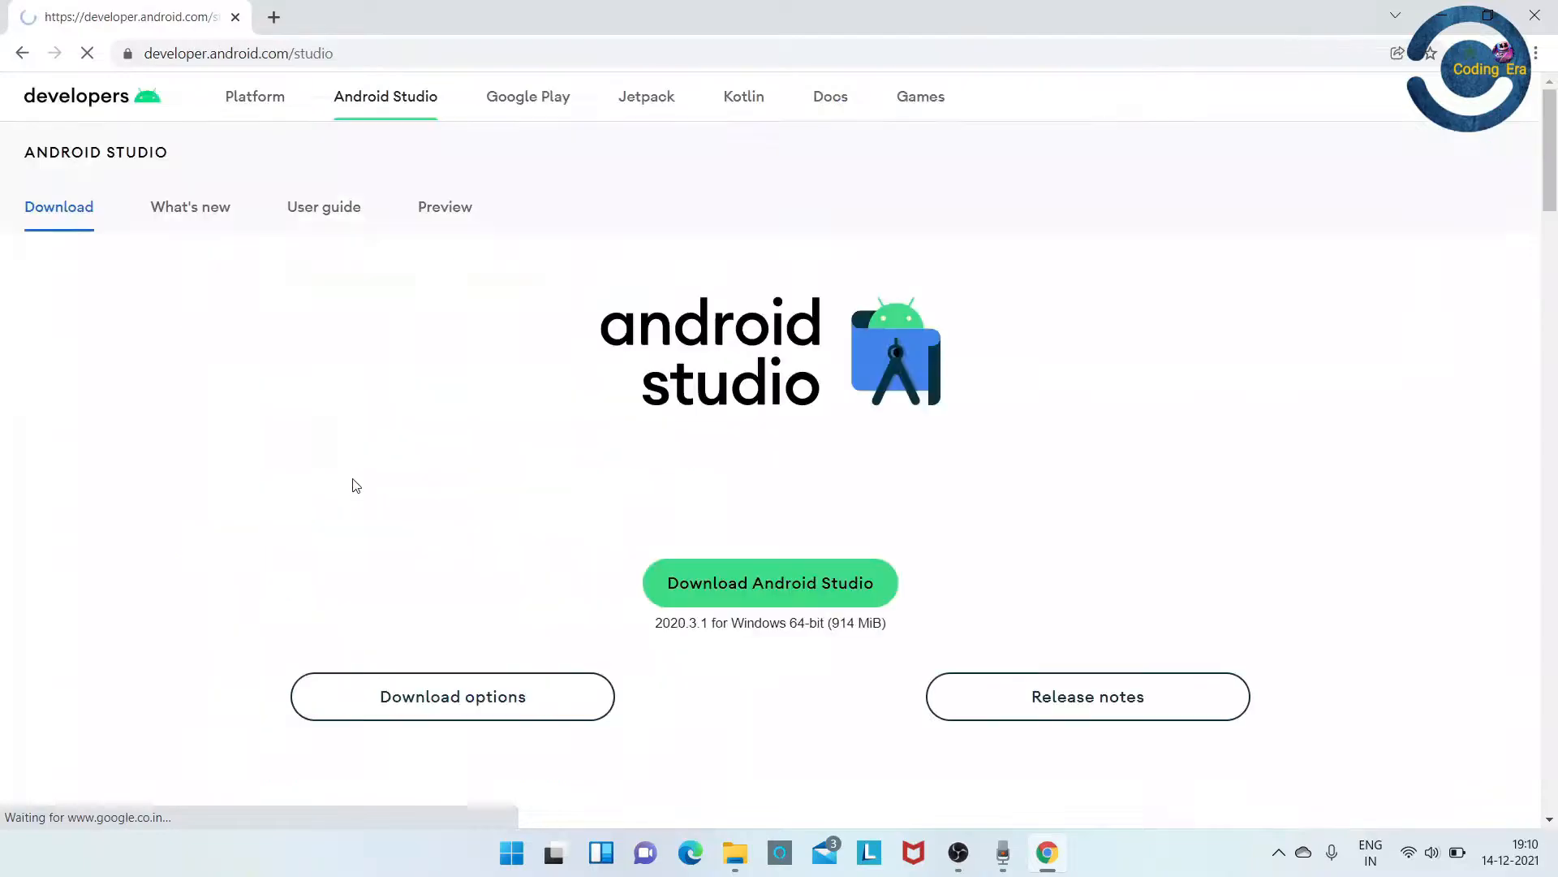
# Agree to the terms and conditions and download Android Studio 2020.3.1 for Windows.
pyautogui.click(810, 595)
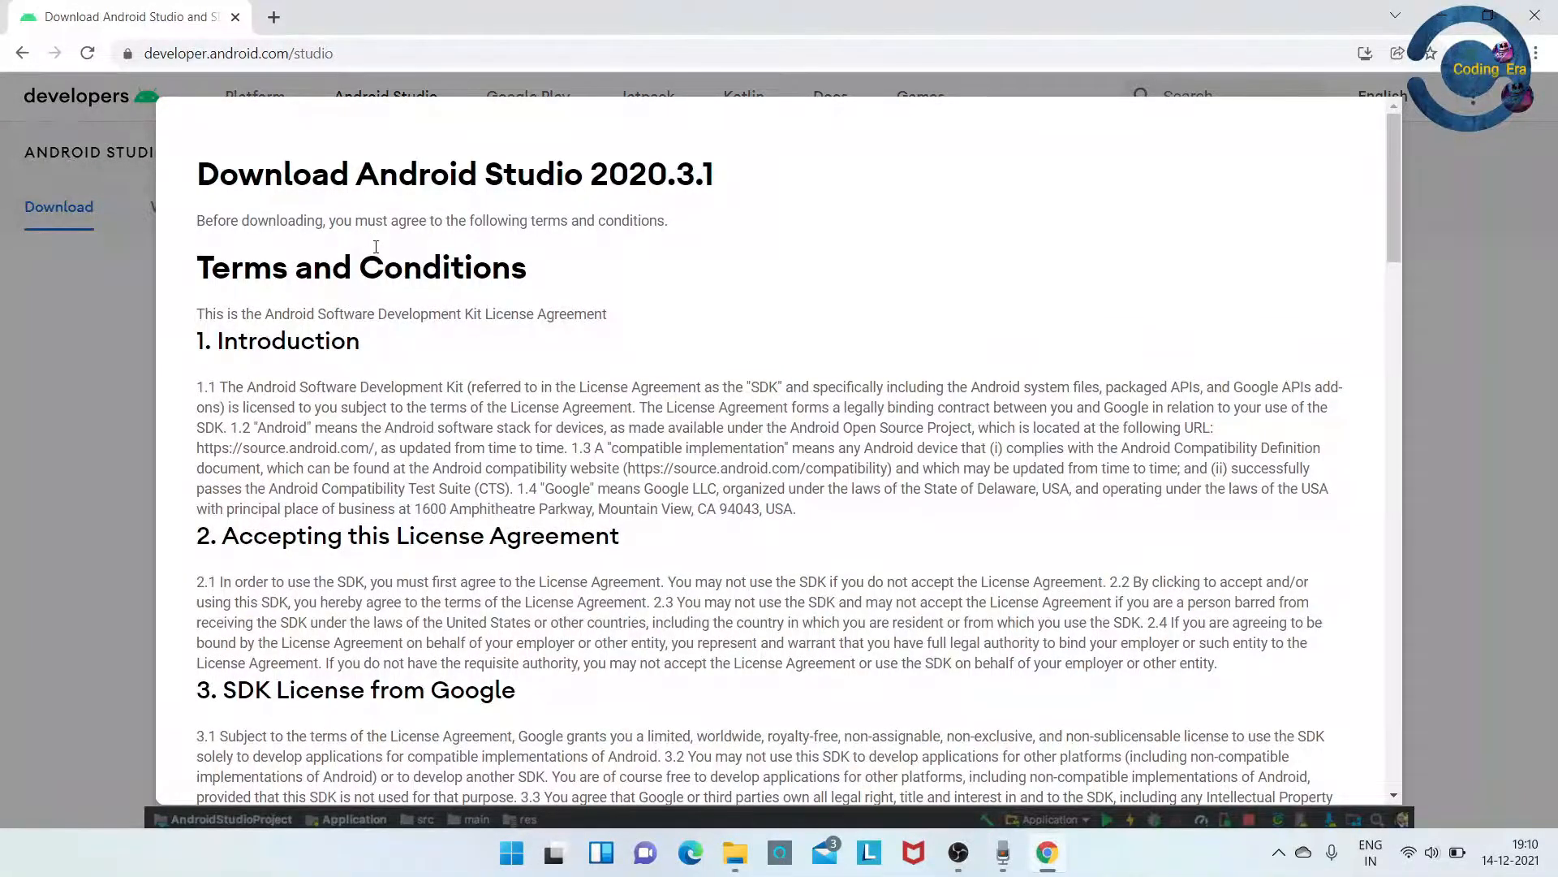
pyautogui.scroll(-9, 382, 264)
pyautogui.scroll(-20, 392, 270)
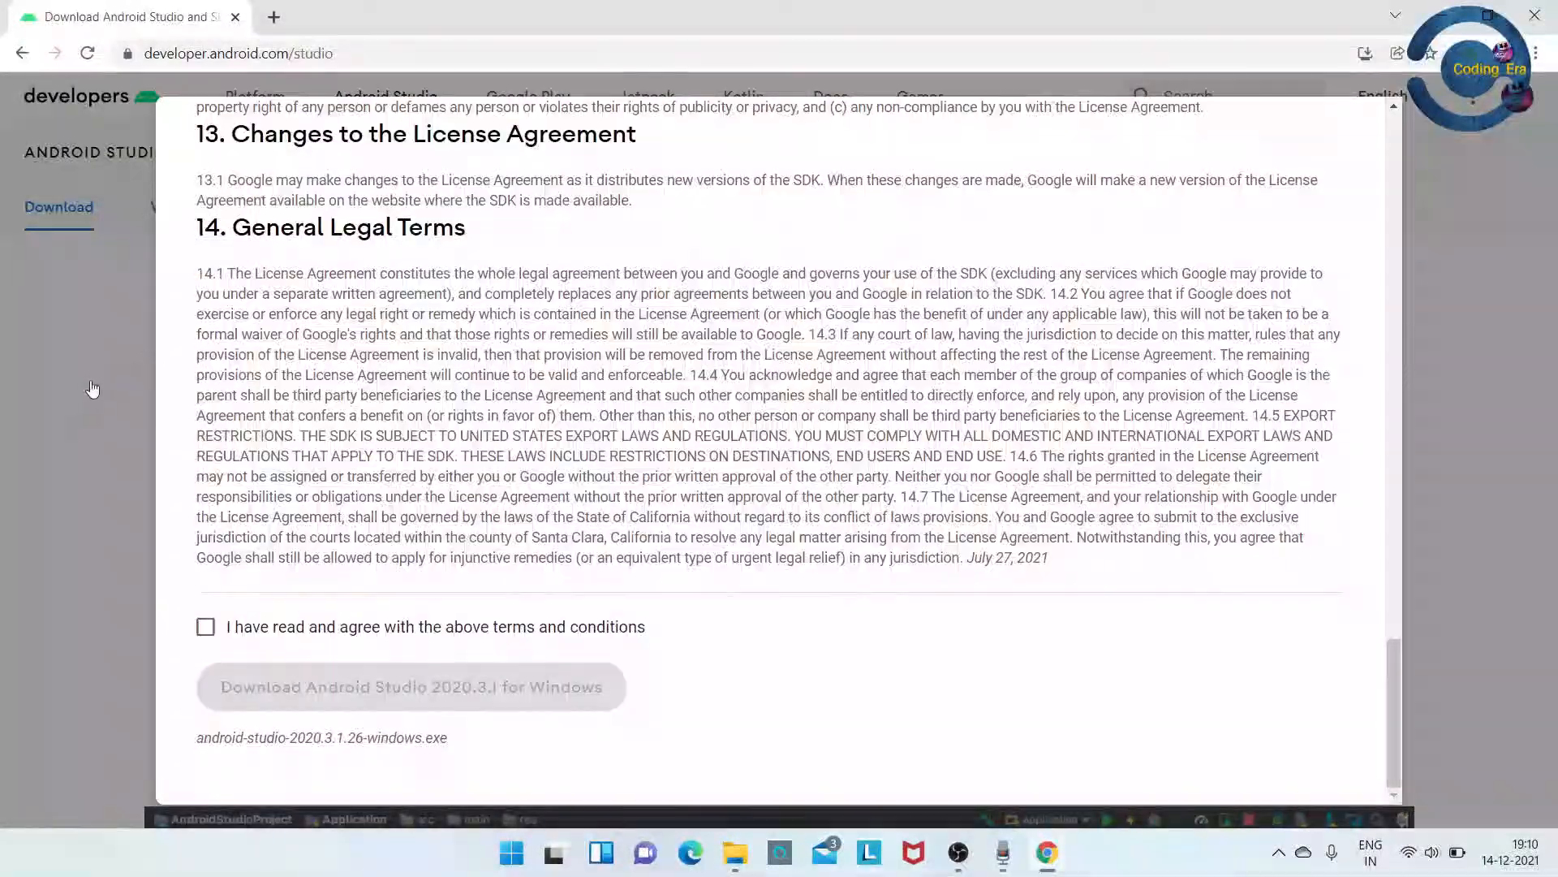
pyautogui.click(207, 628)
pyautogui.click(271, 682)
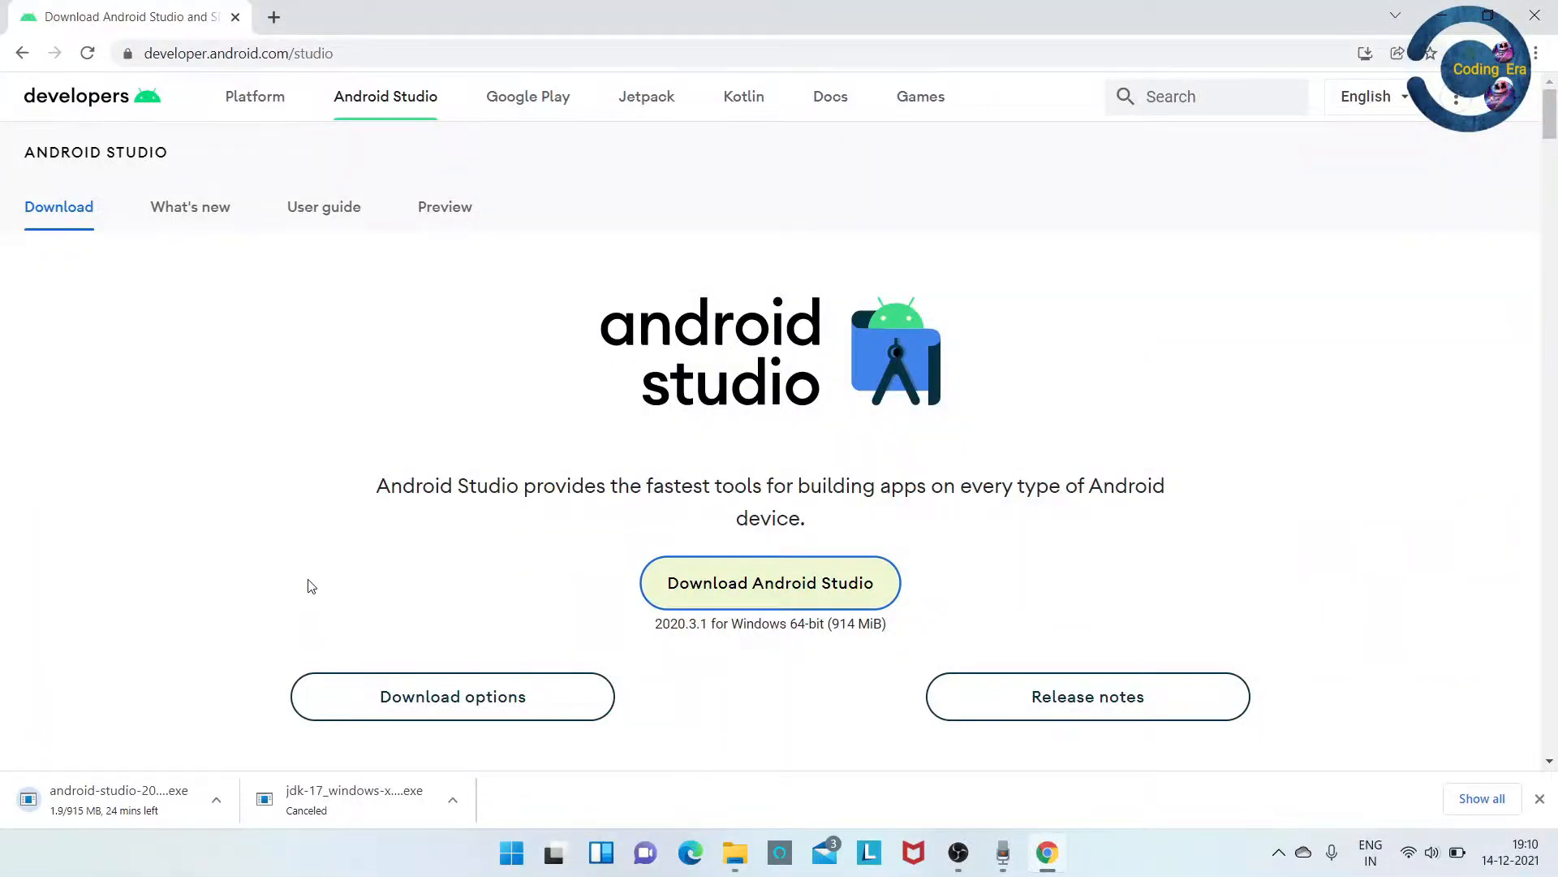
# Open the browser's download list and cancel the android-studio-2020.3.1.26-windows.exe download.
pyautogui.hotkey('ctrl', 'j')
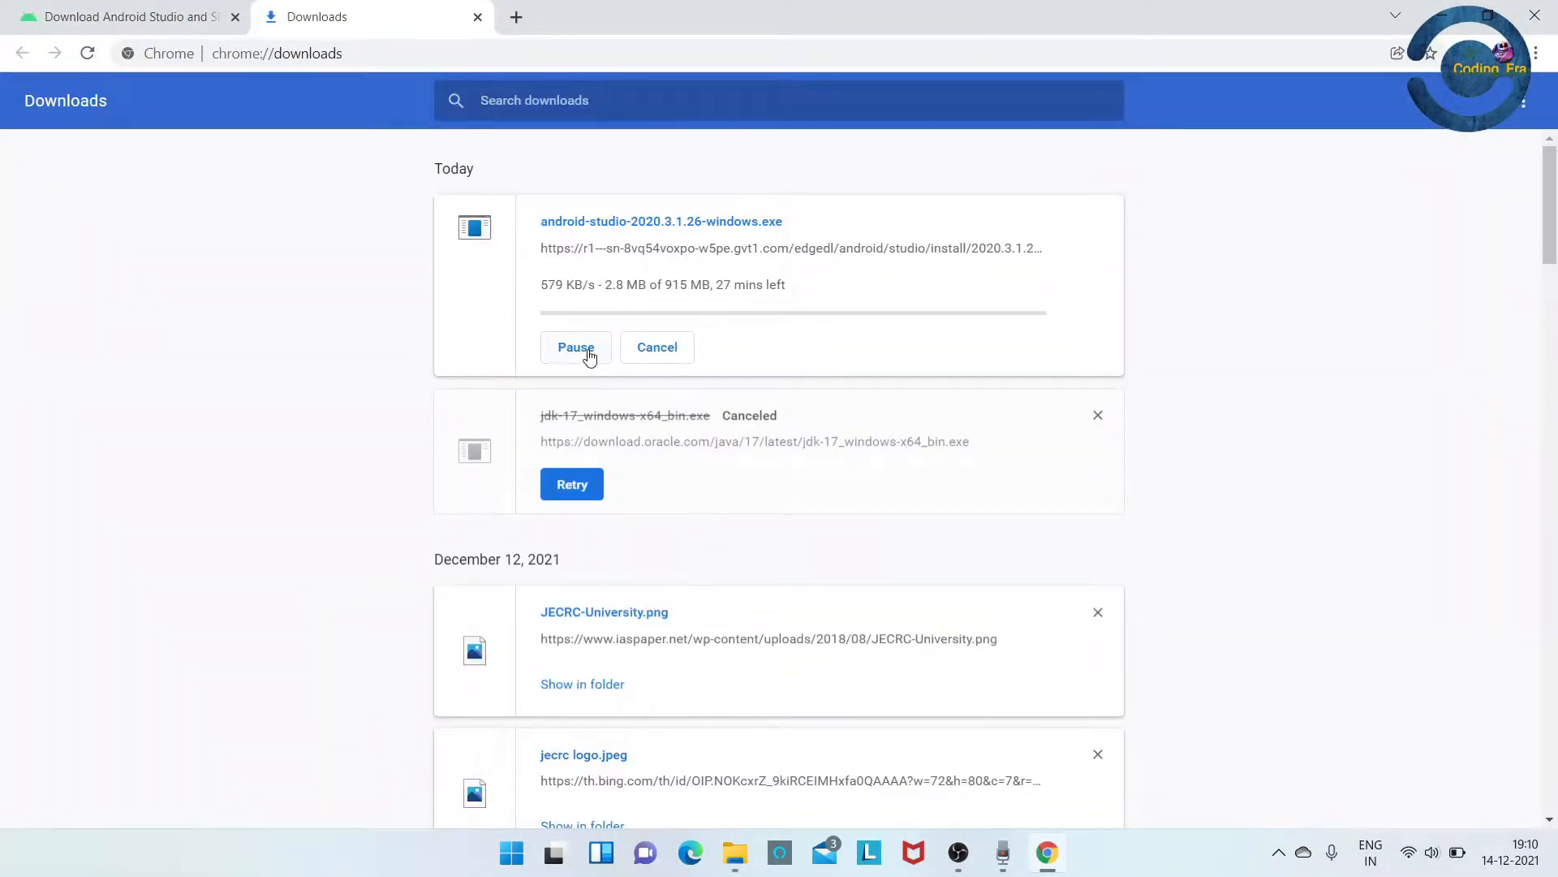
pyautogui.click(590, 354)
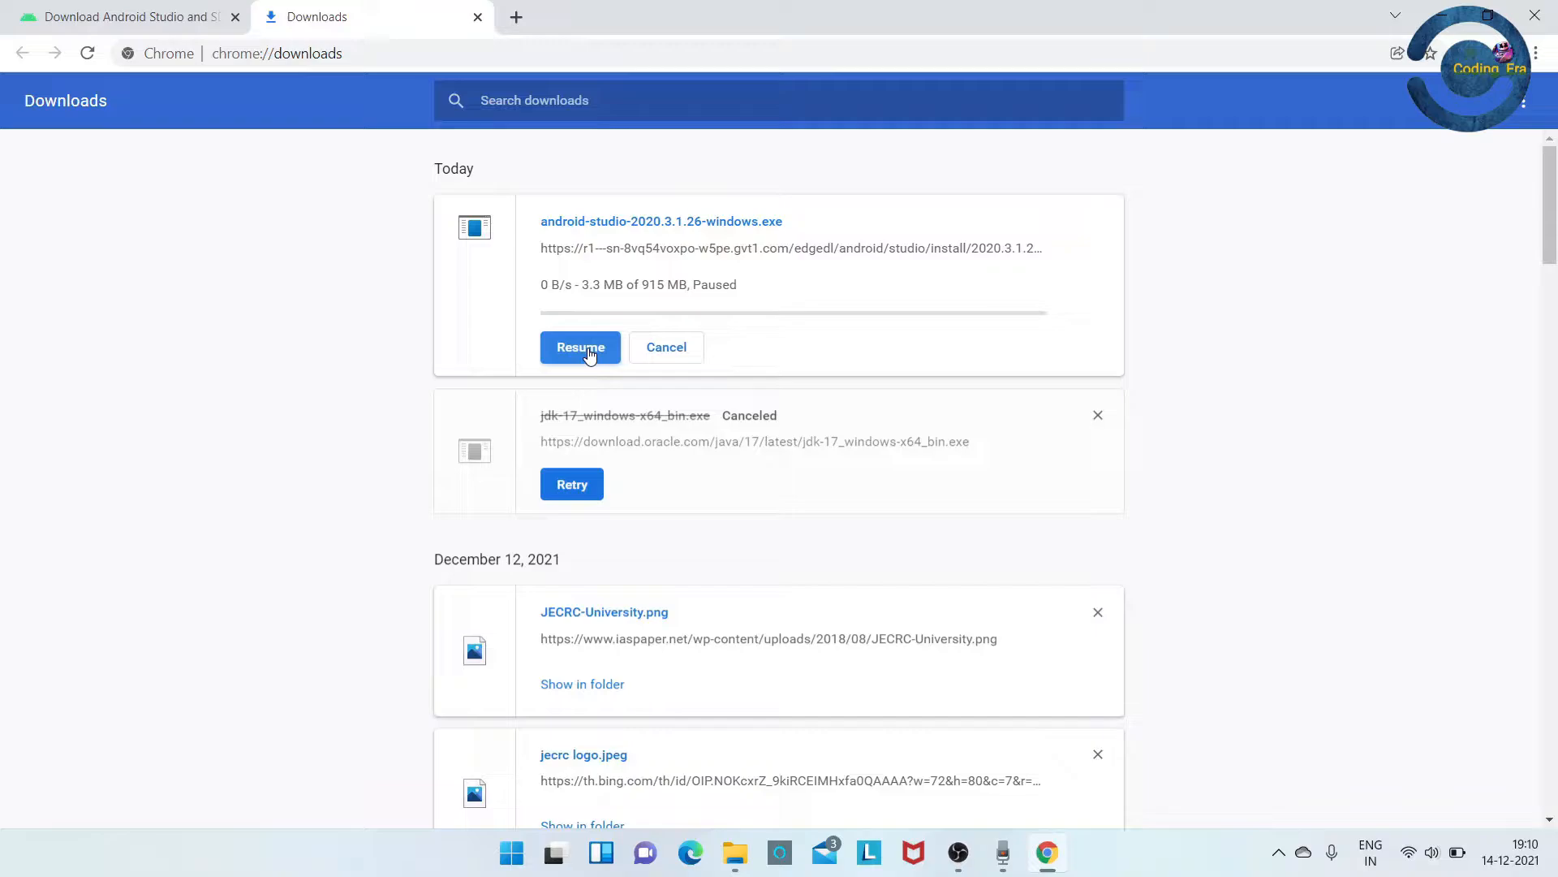
pyautogui.click(652, 352)
# Return to File Explorer, run the android-studio-2020.3.1.22-windows installer from New Volume (D:), and continue to component selection.
pyautogui.click(1441, 14)
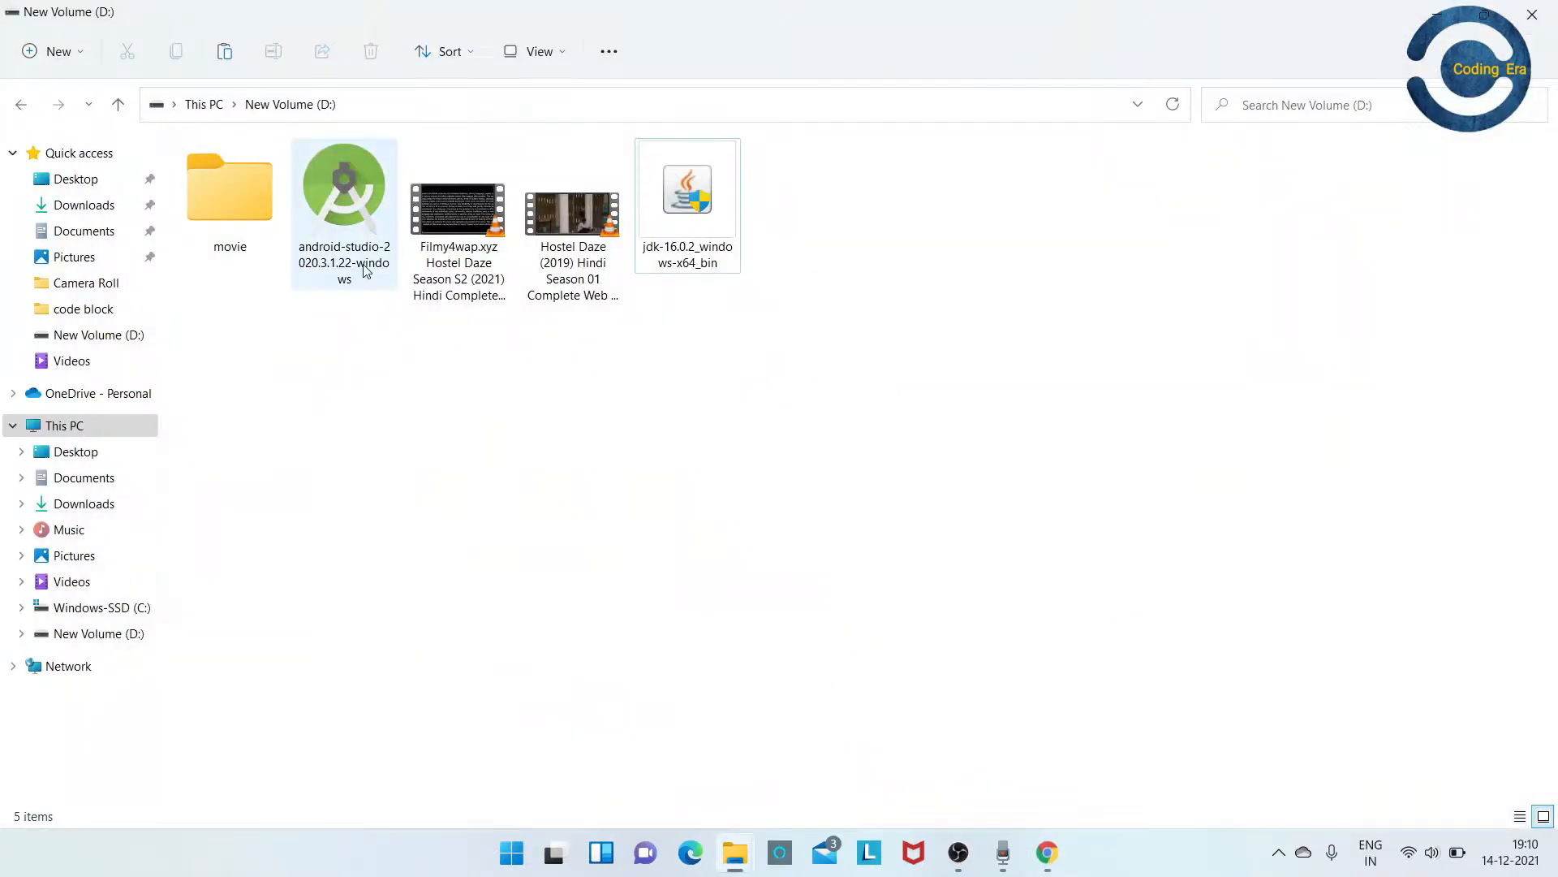
pyautogui.doubleClick(338, 225)
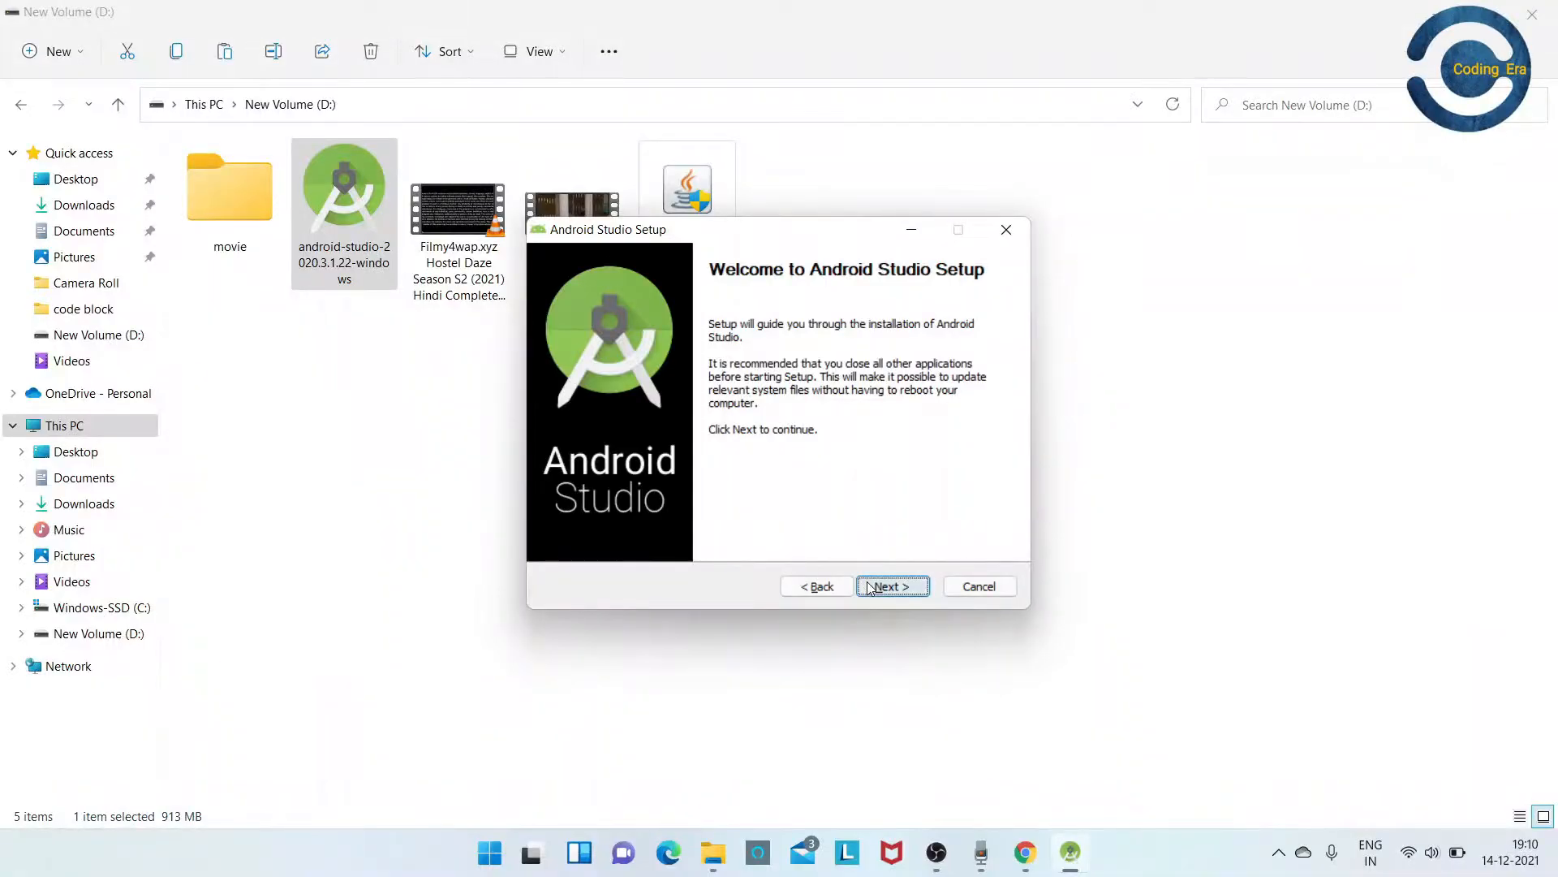
pyautogui.click(871, 588)
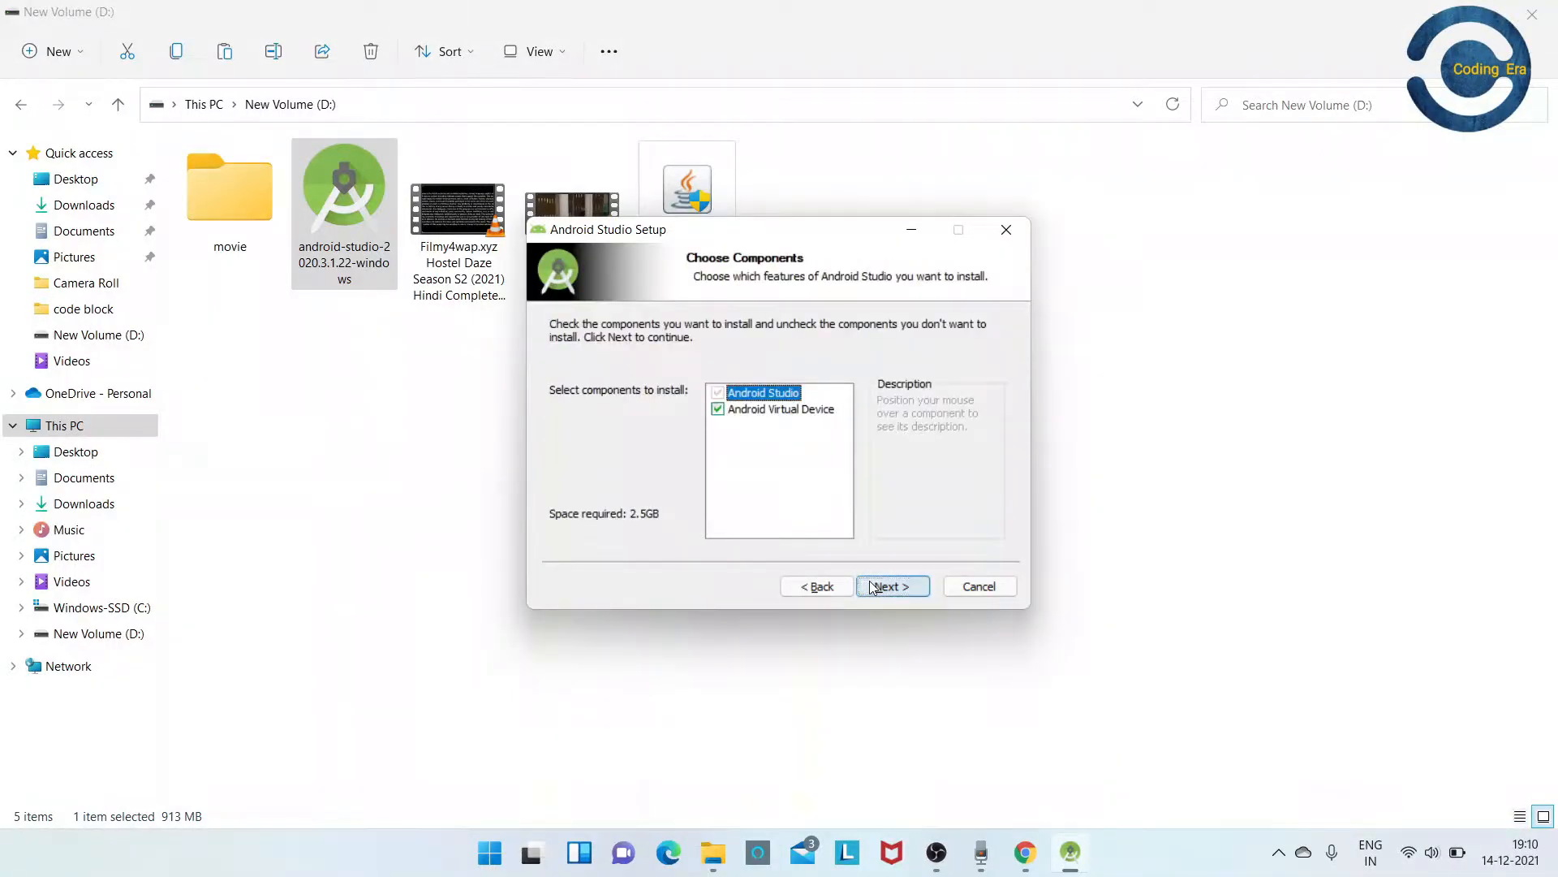
# Exclude Android Virtual Device and install Android Studio to C:\Program Files\Android\Android Studio with the Start Menu folder Android Studio.
pyautogui.click(734, 412)
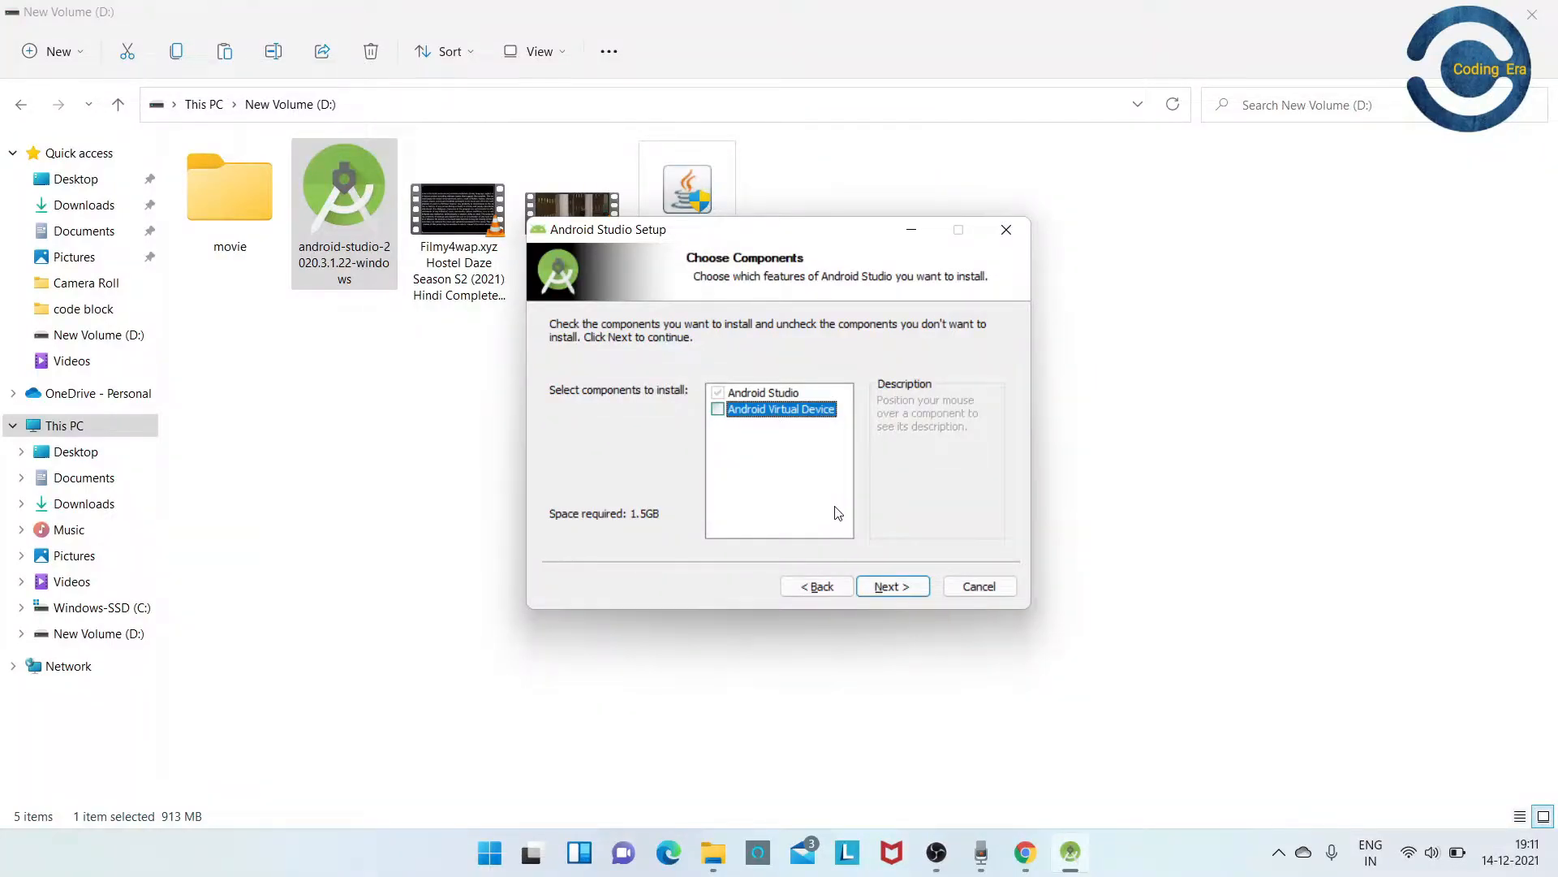
pyautogui.click(888, 589)
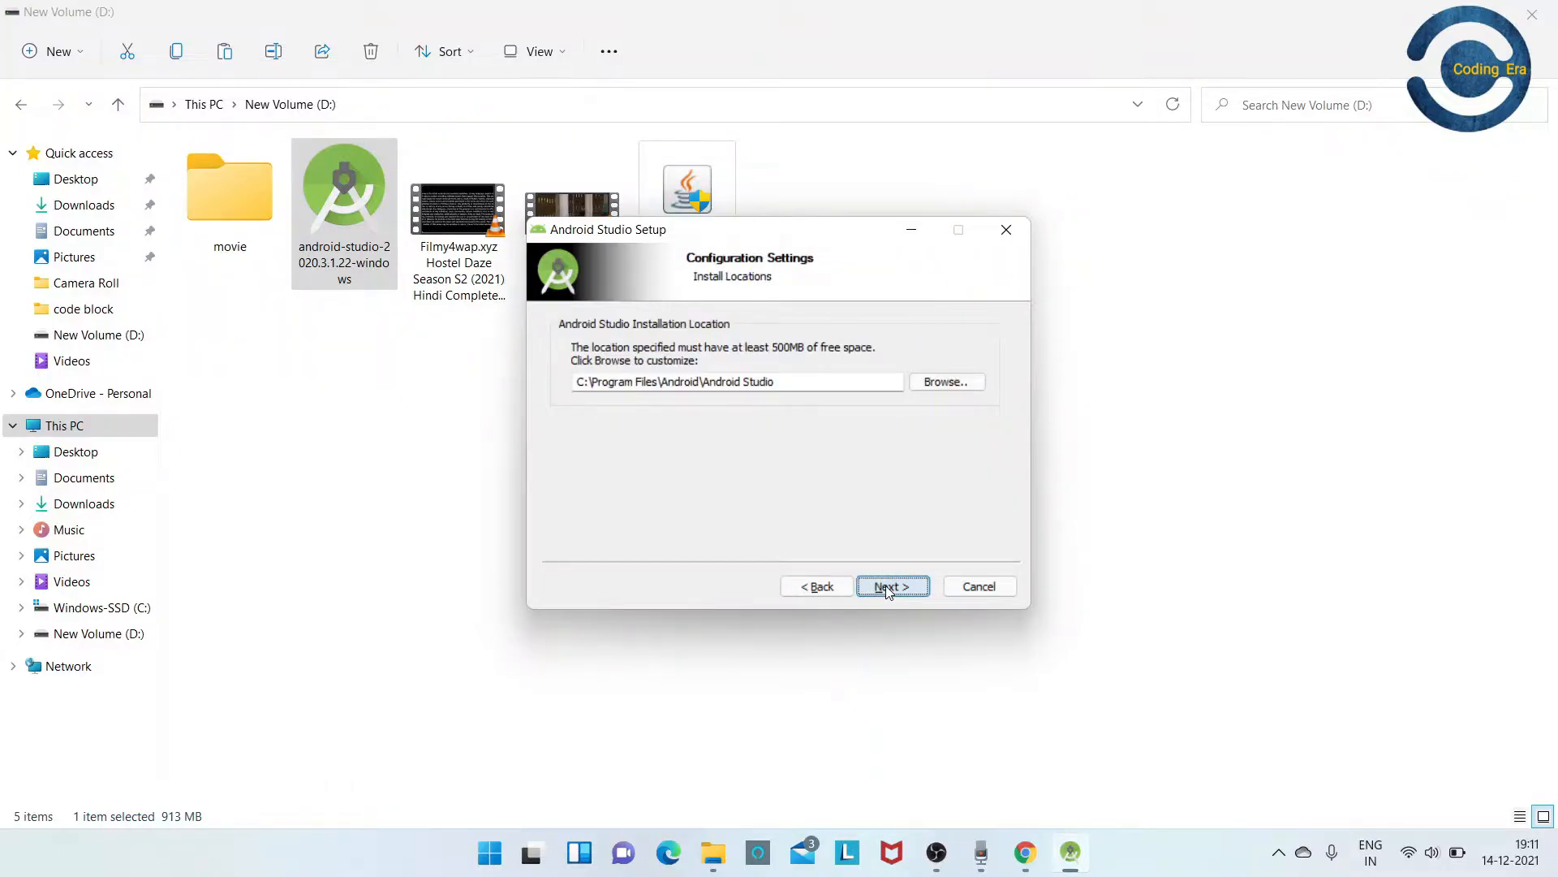
pyautogui.click(888, 588)
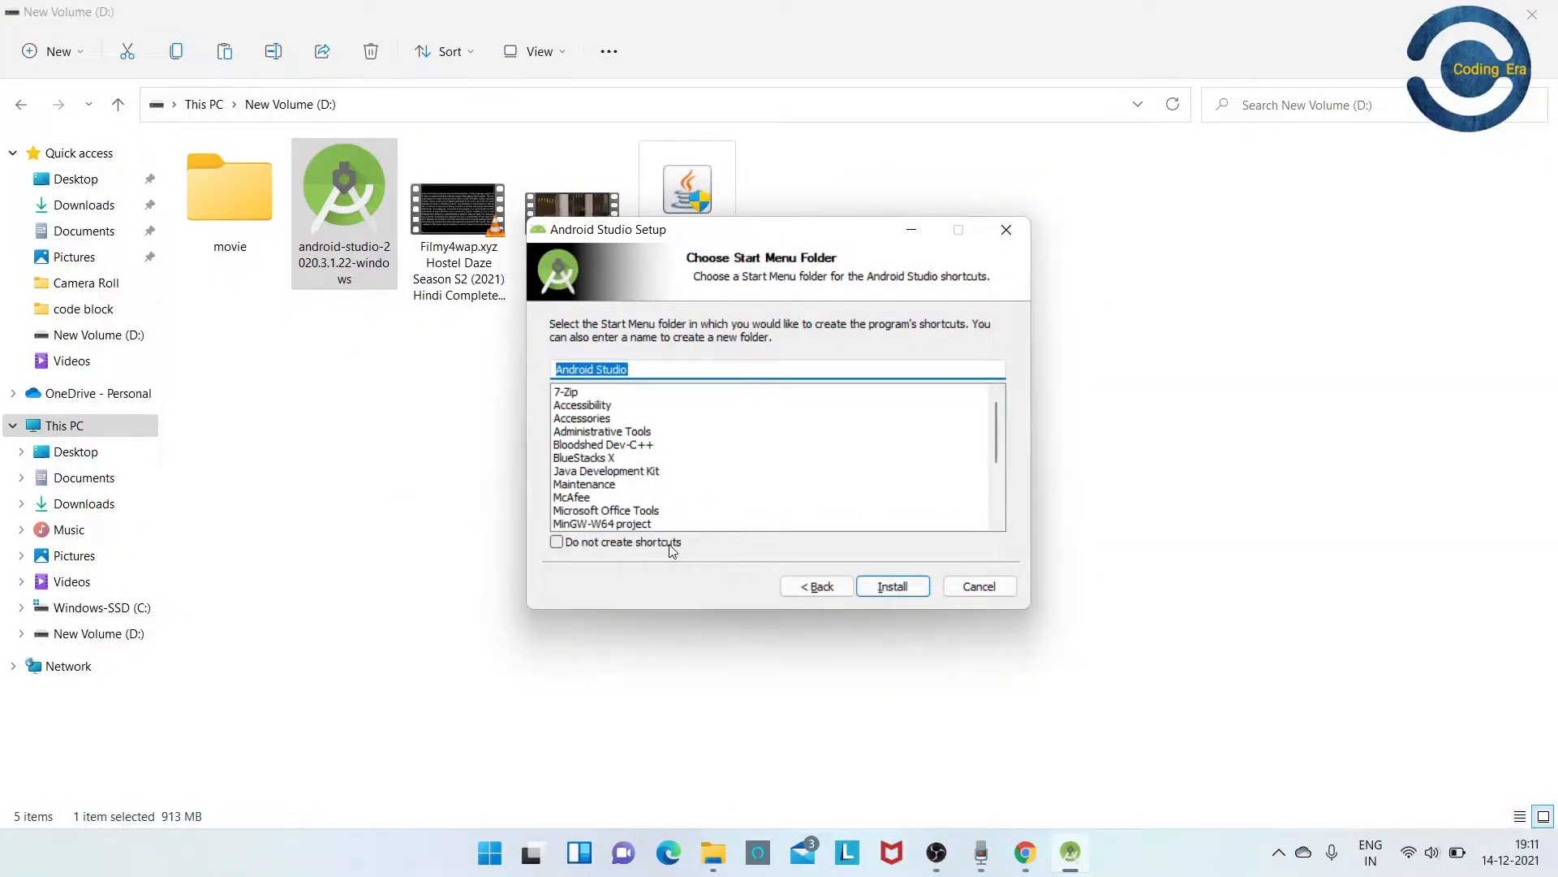
pyautogui.click(883, 588)
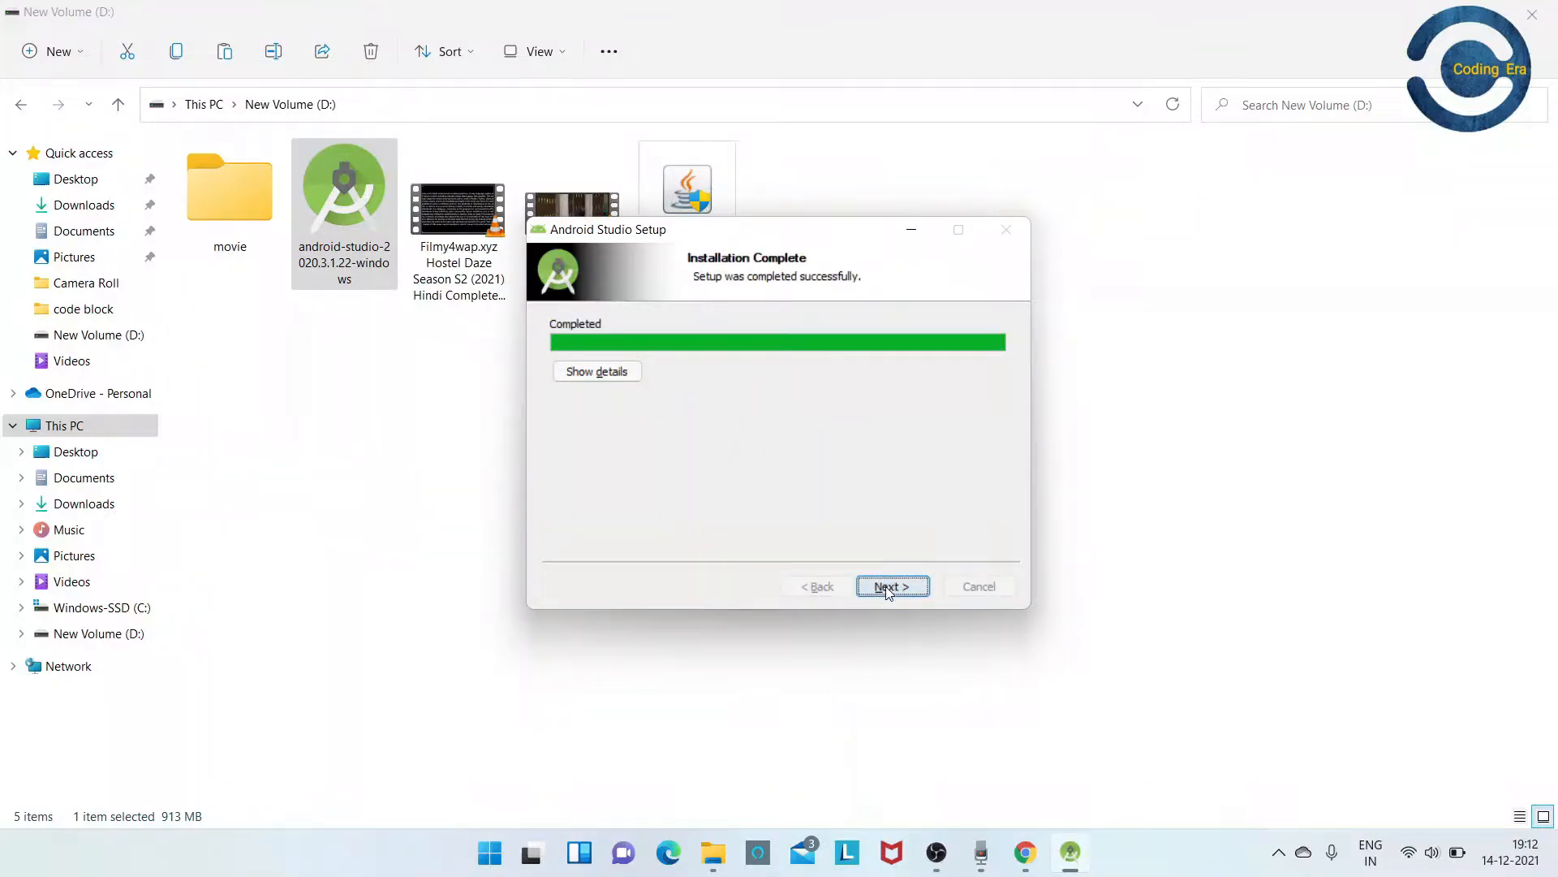
# Complete the installation with Android Studio set to start, skip importing settings, and decline sending usage statistics.
pyautogui.click(888, 590)
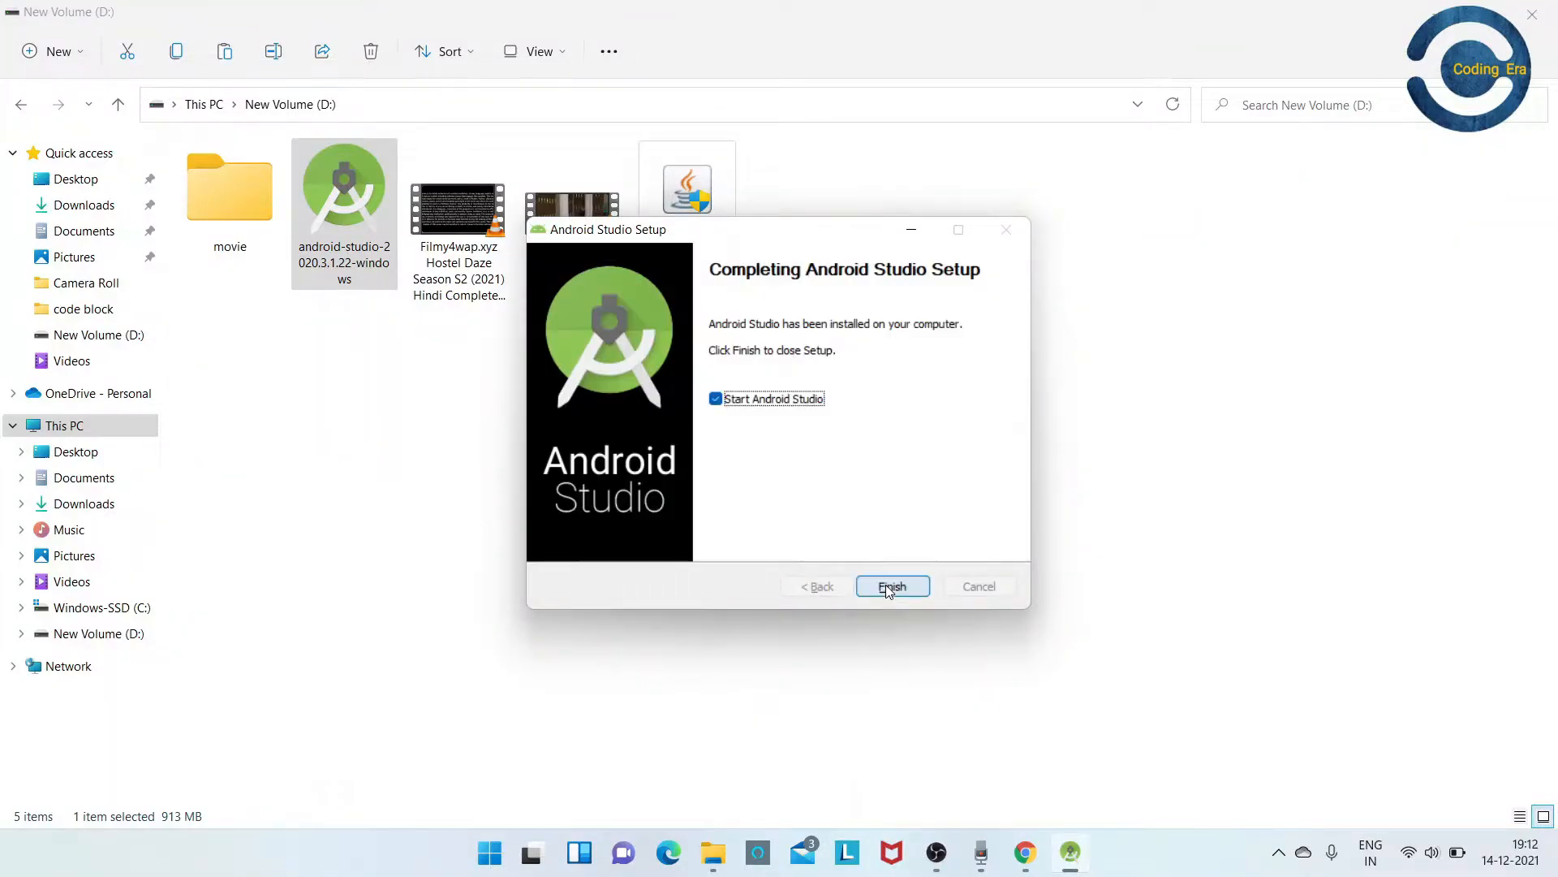
pyautogui.click(888, 590)
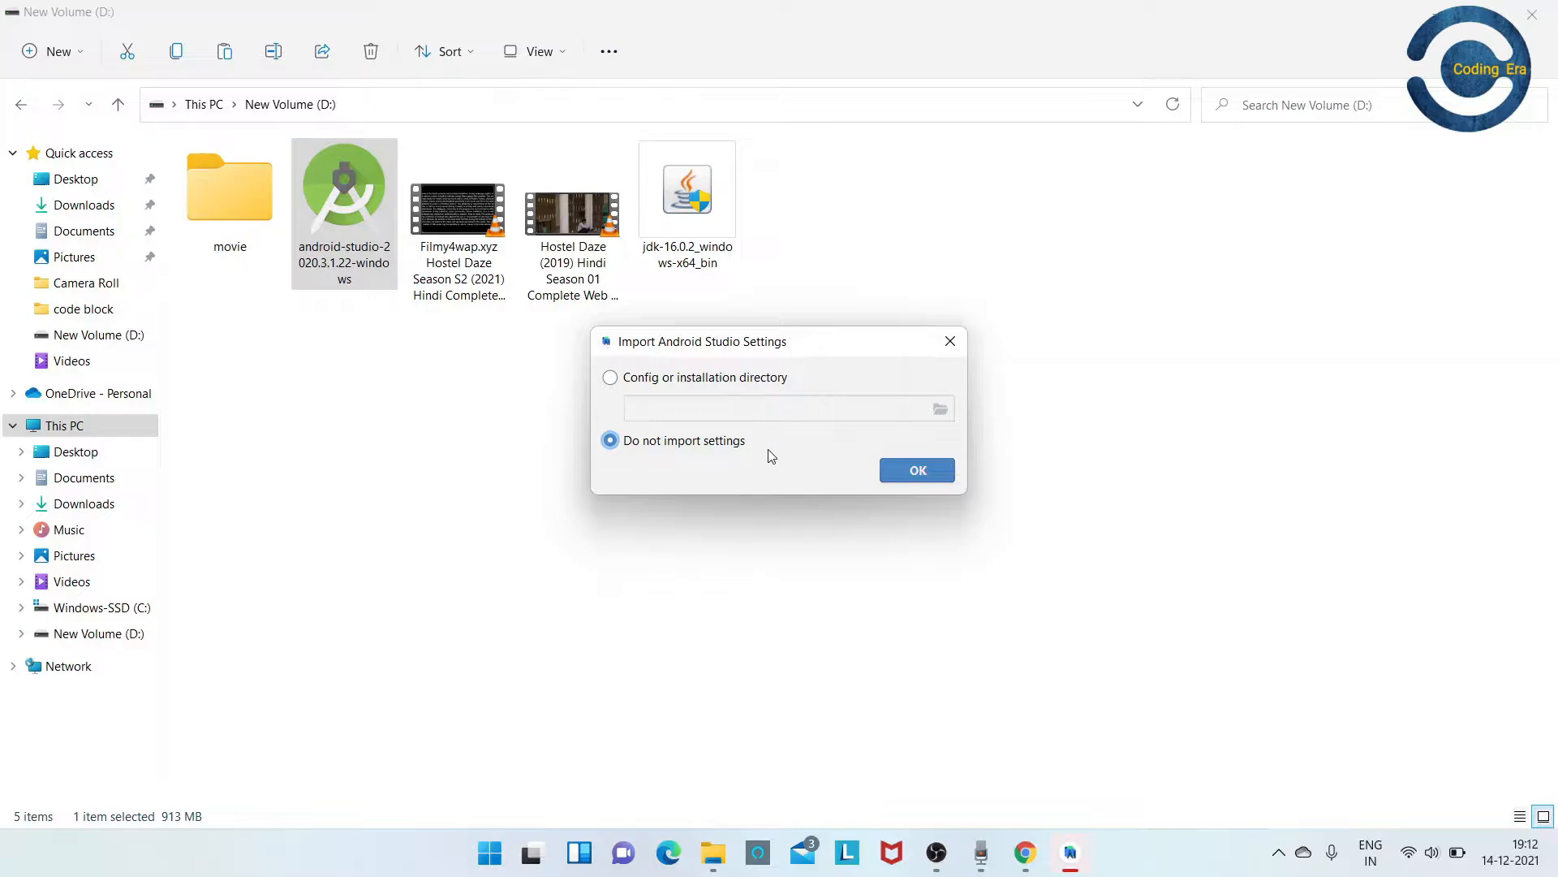
pyautogui.click(908, 473)
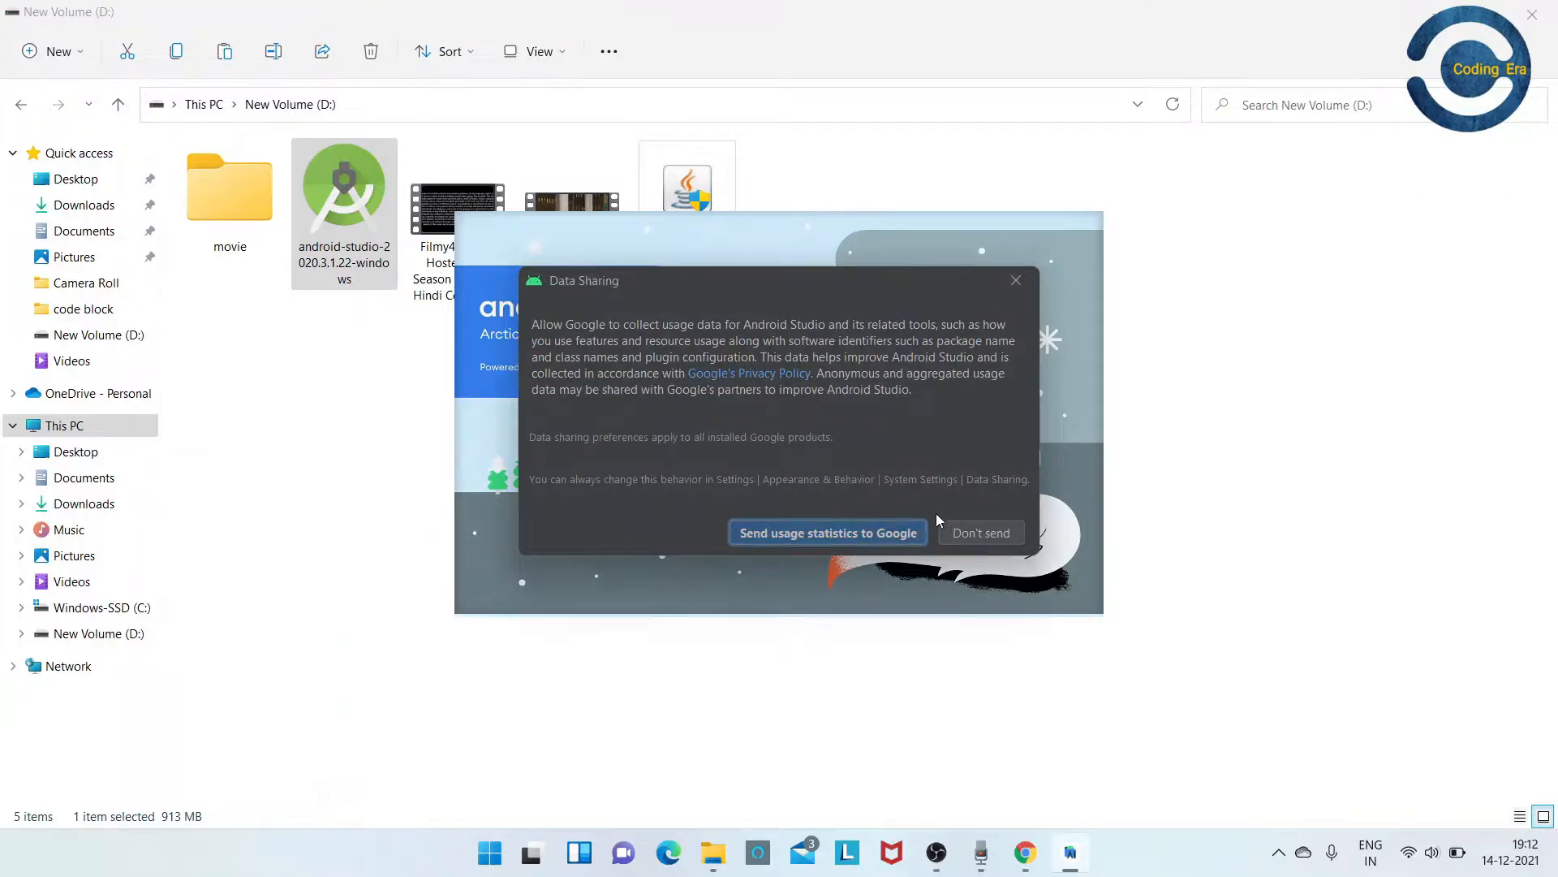
pyautogui.click(966, 530)
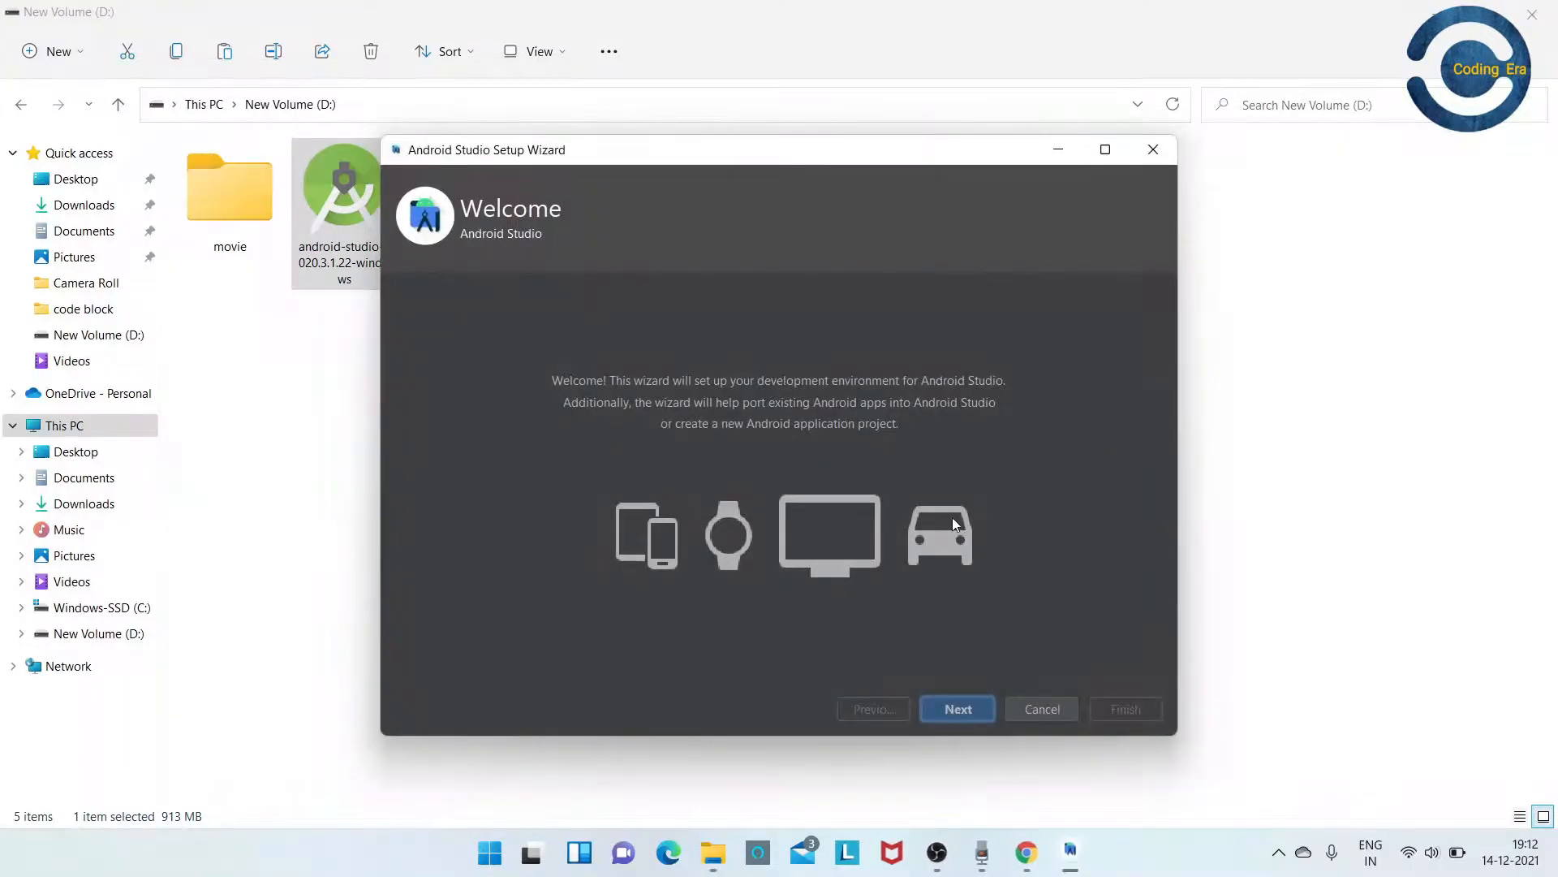
# Complete the setup wizard with the Standard install type, the Darcula theme and the default SDK components and location.
pyautogui.click(965, 709)
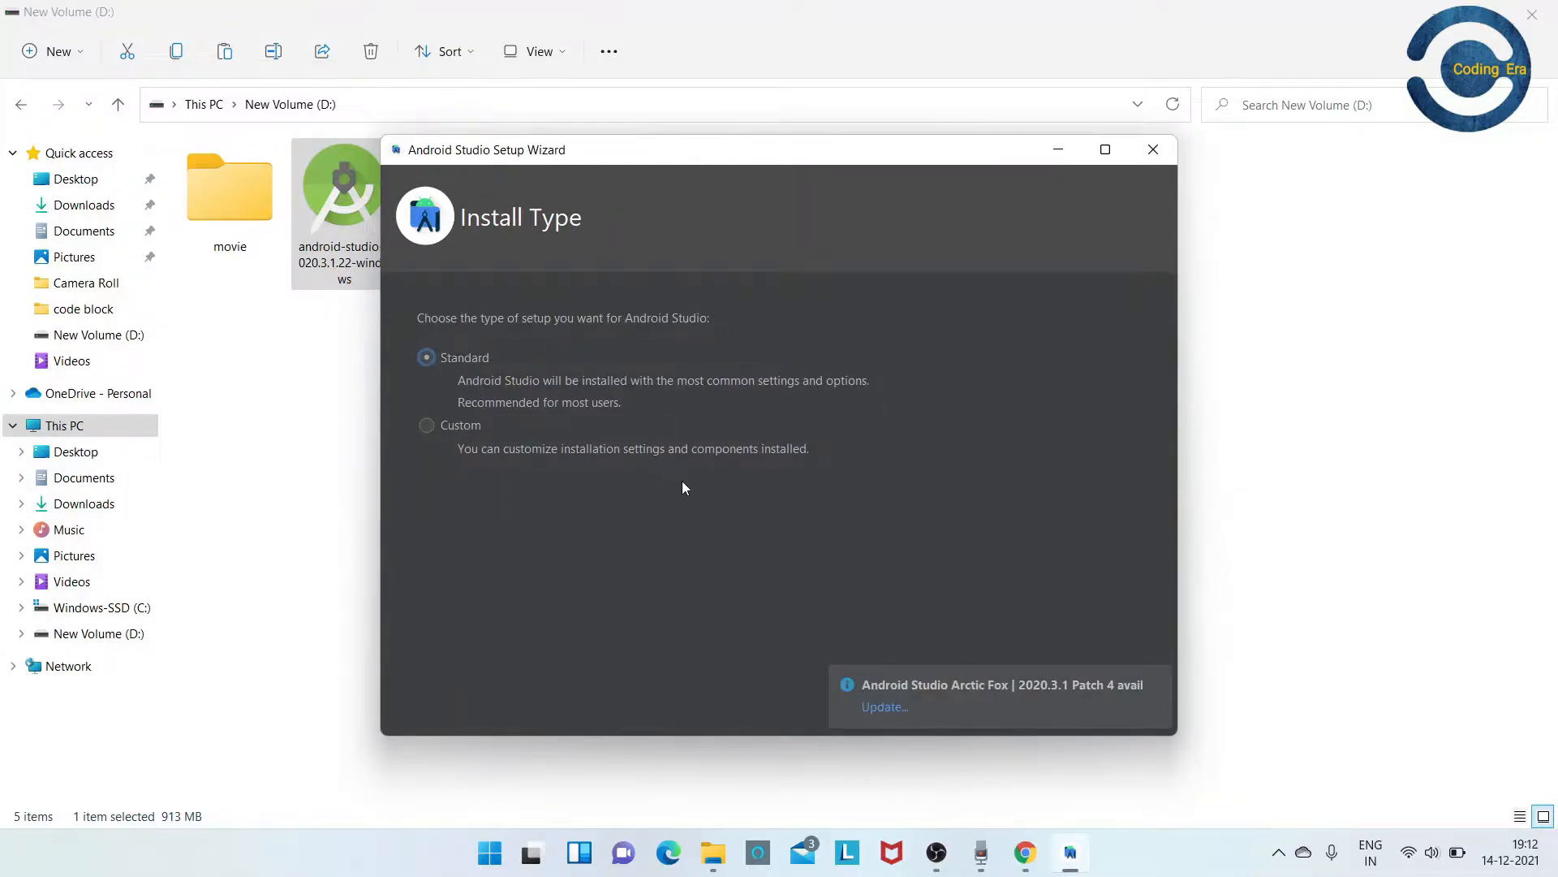
pyautogui.click(1156, 682)
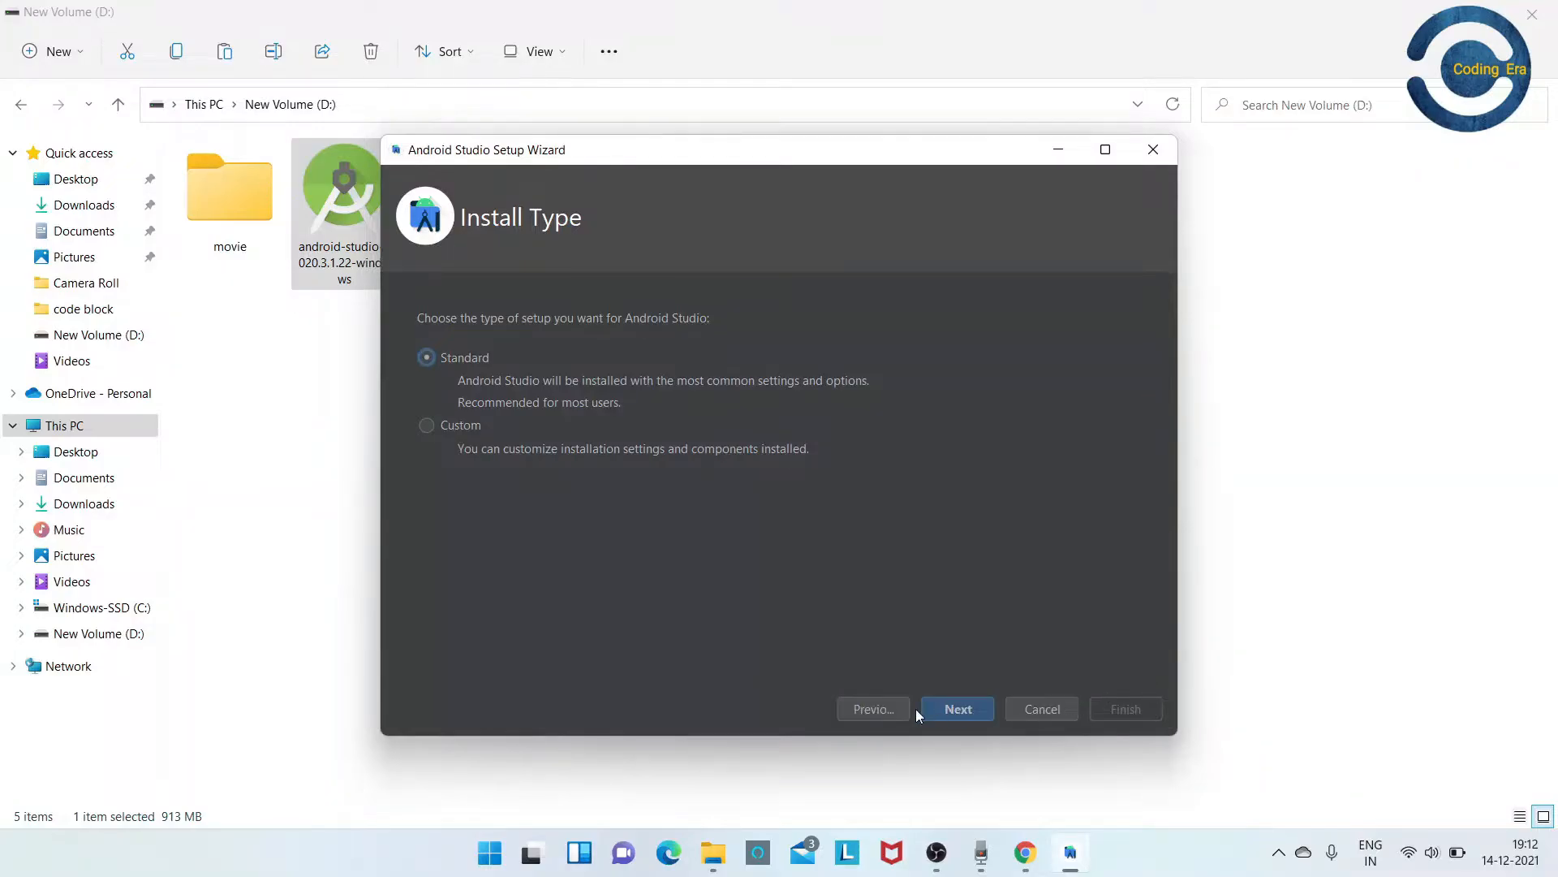
pyautogui.click(964, 709)
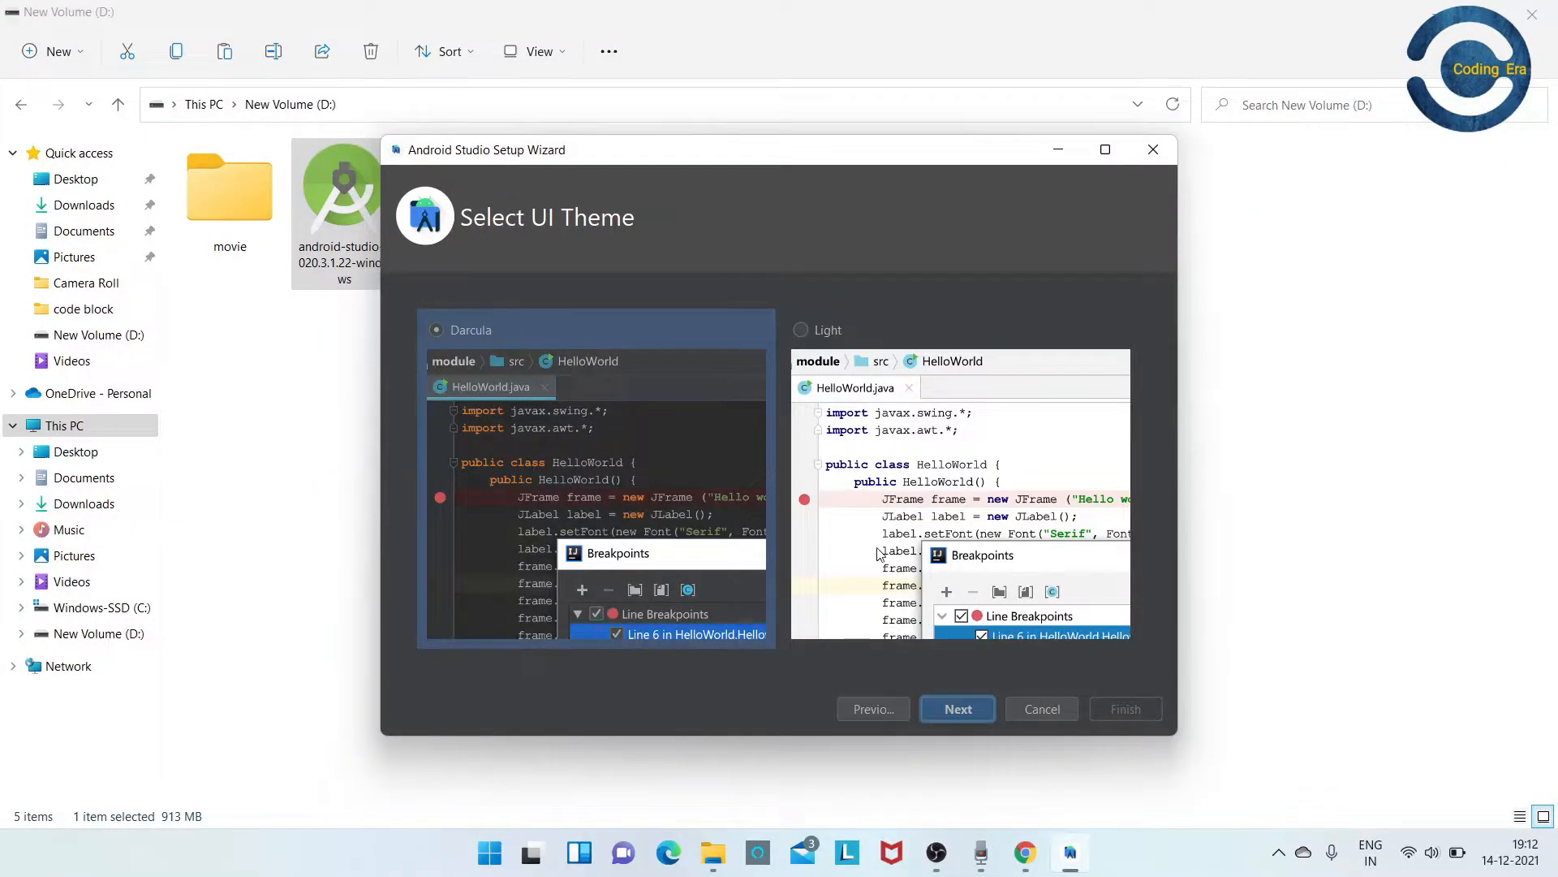
pyautogui.click(971, 705)
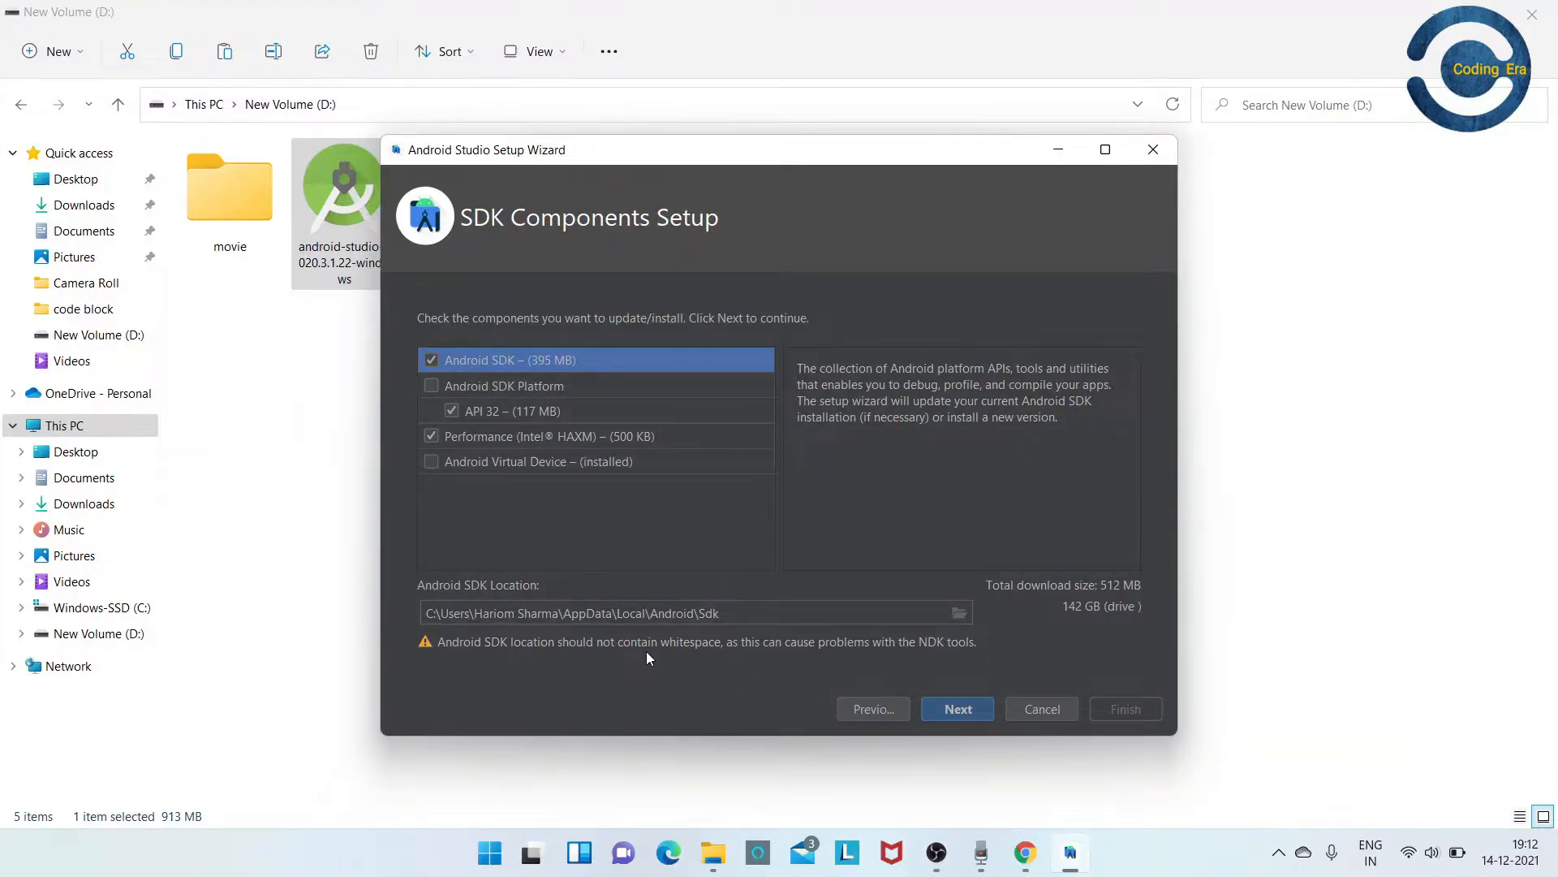
pyautogui.click(957, 710)
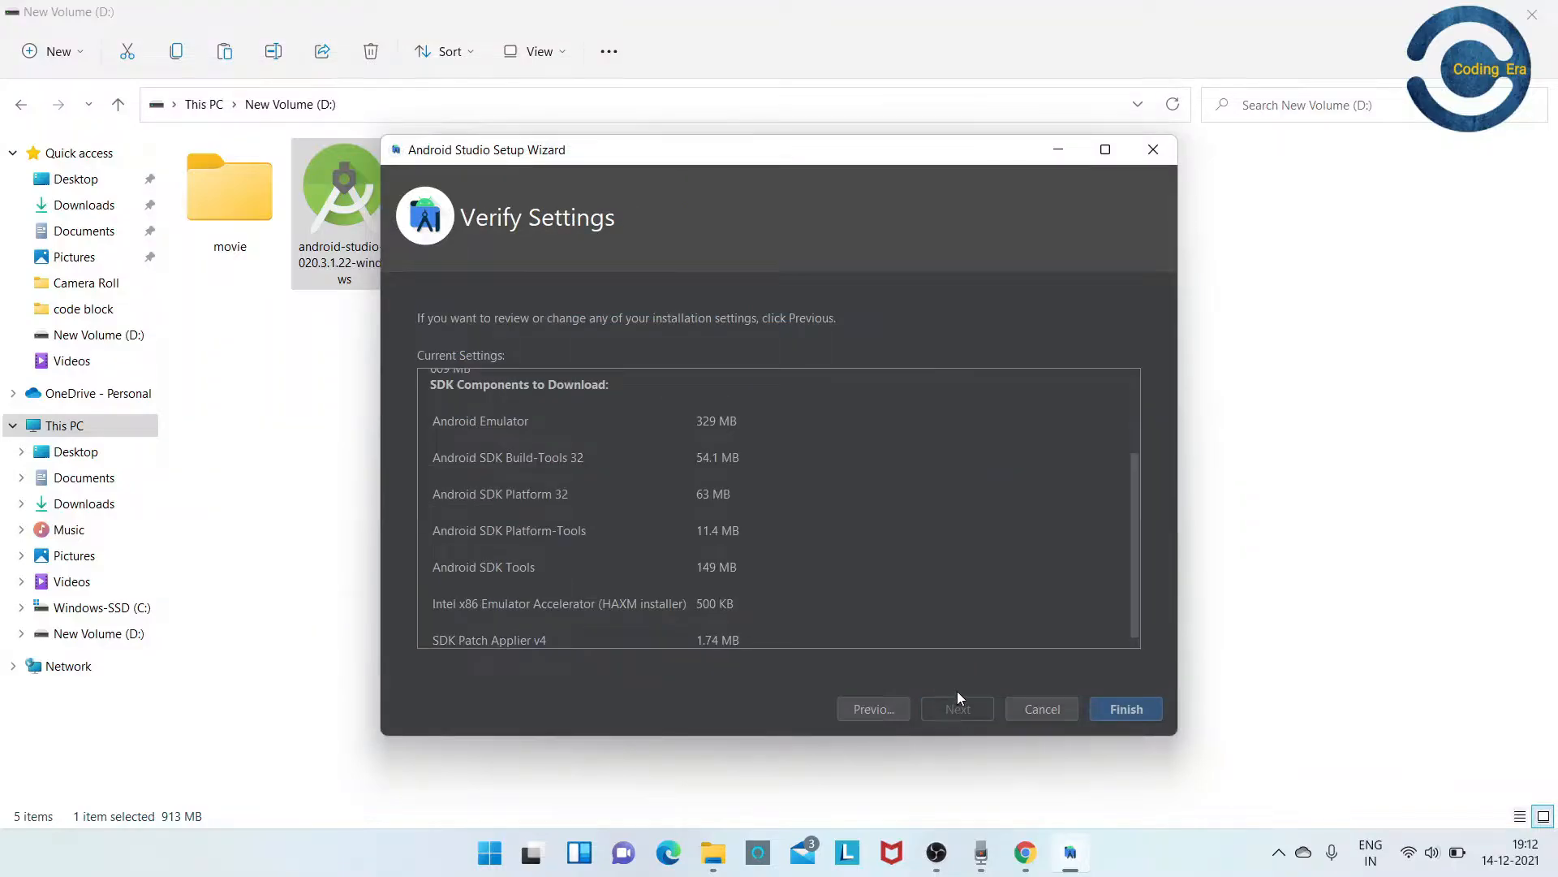
pyautogui.scroll(3, 978, 617)
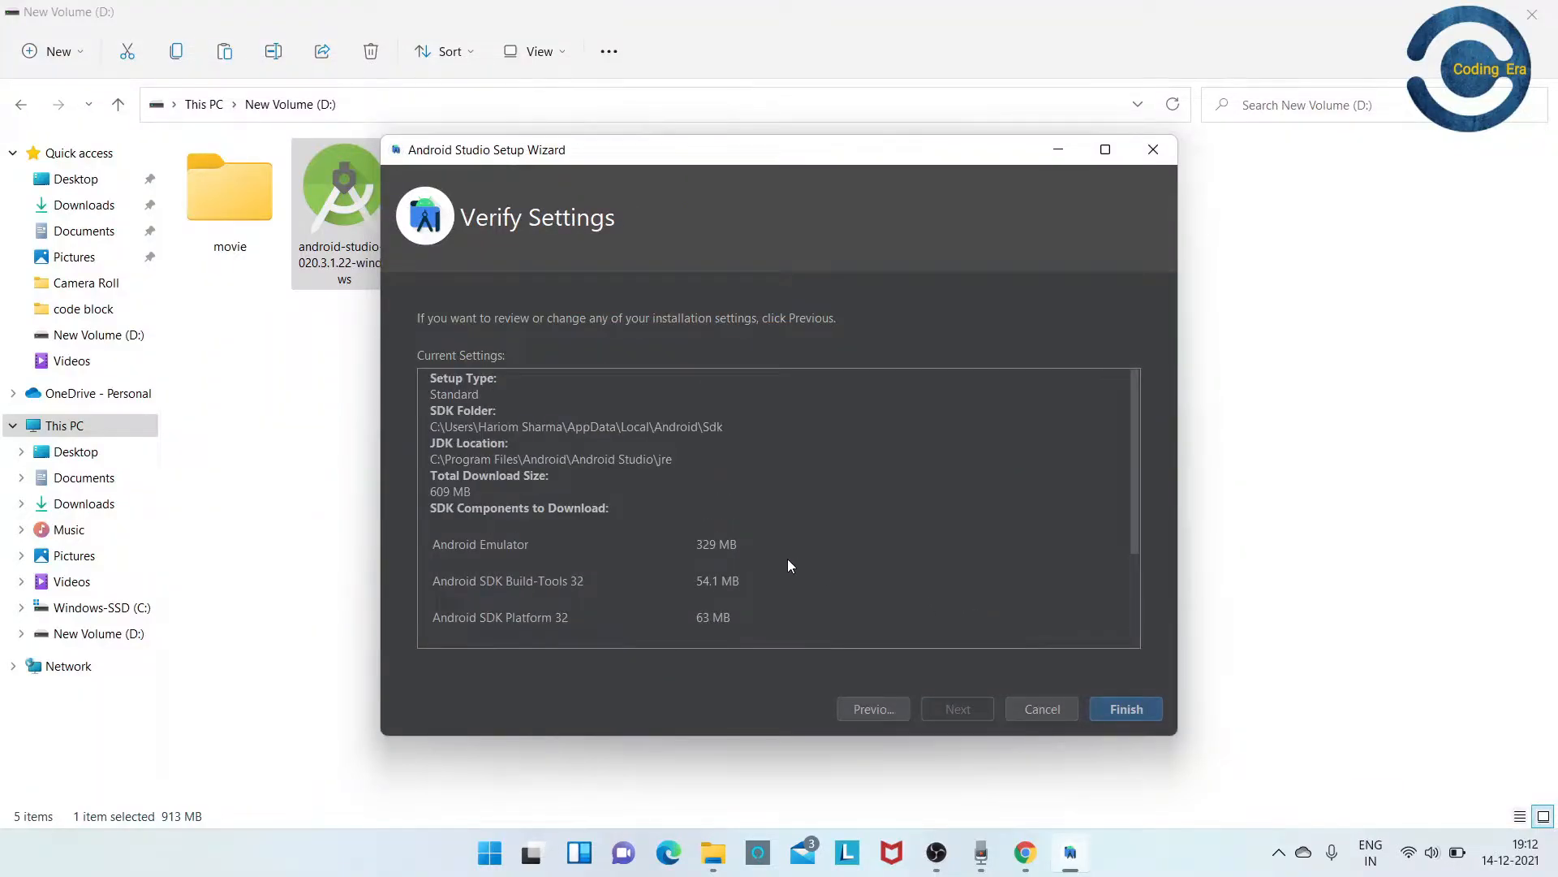
pyautogui.scroll(-3, 689, 555)
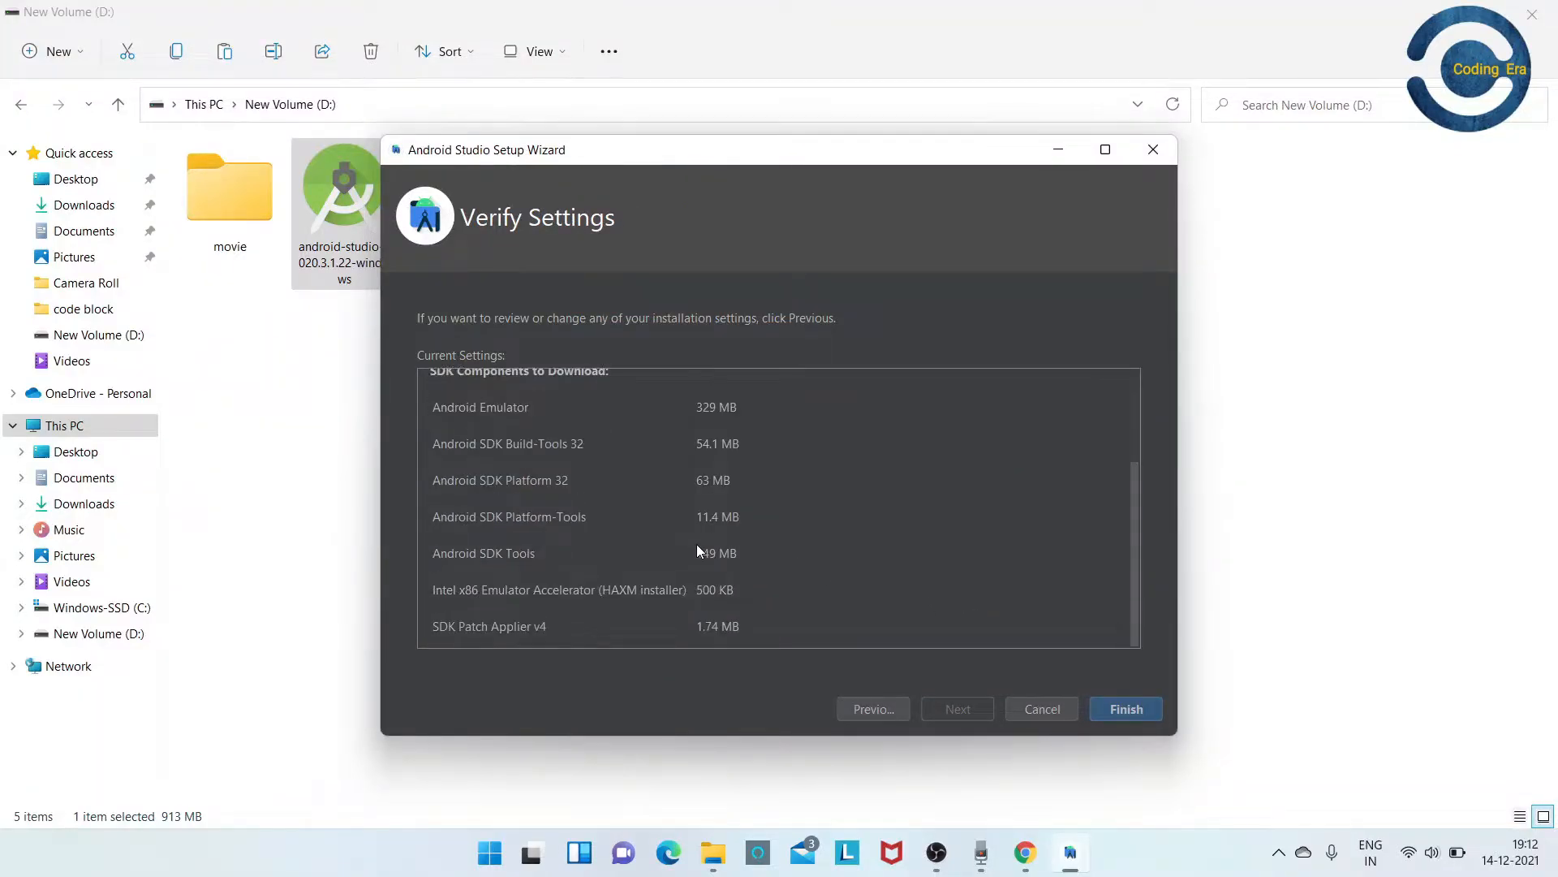
pyautogui.click(1147, 711)
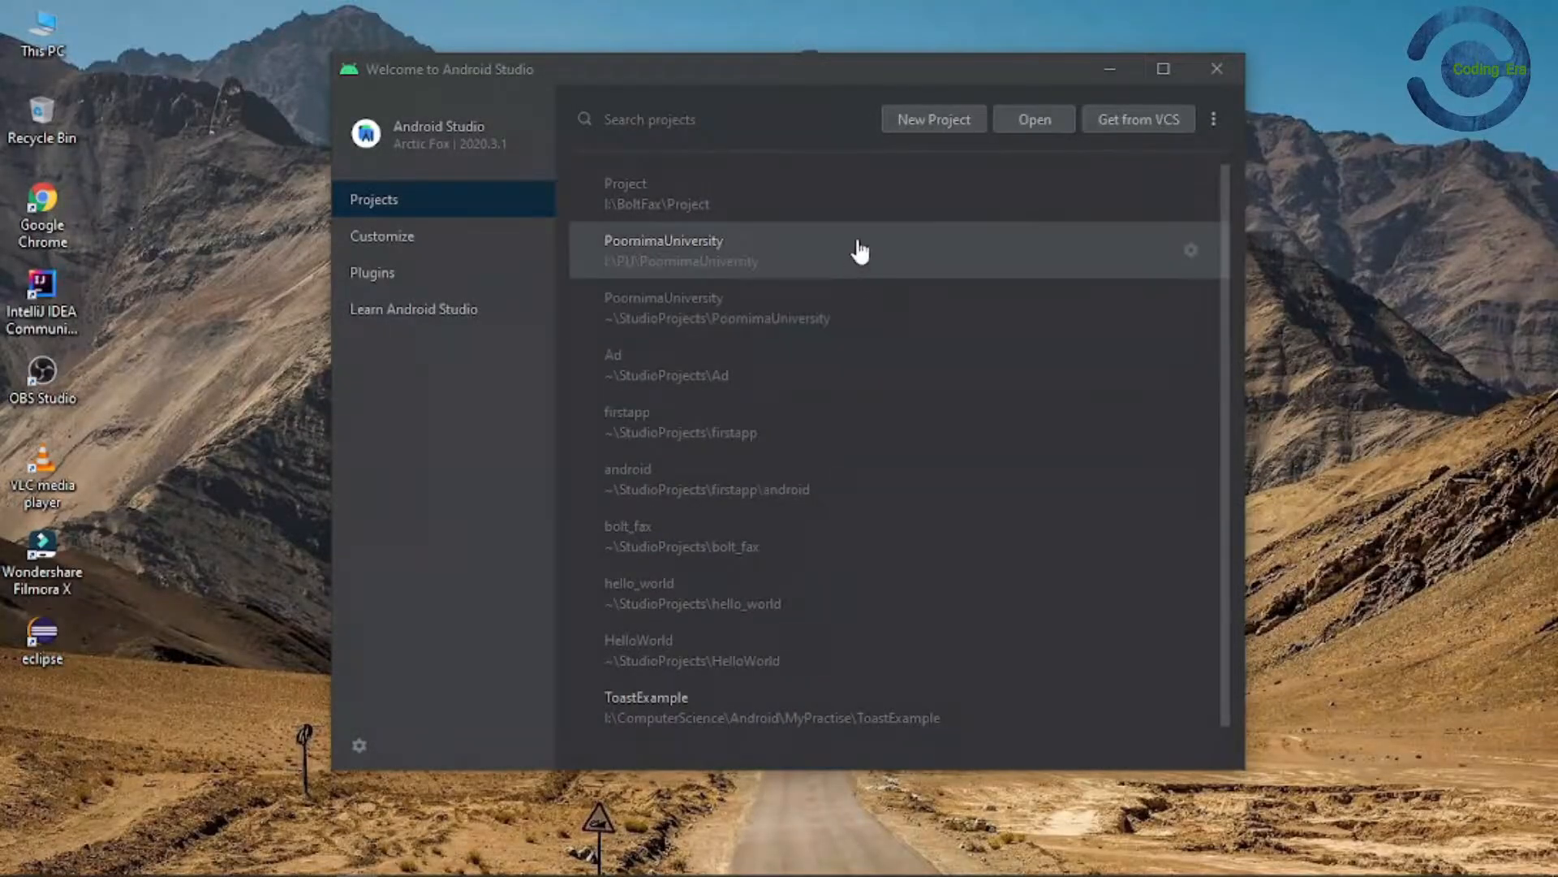
# Create an Empty Activity project named HelloWorld in Java with minimum SDK API 21: Android 5.0 (Lollipop), and dismiss the dictation prompt.
pyautogui.click(933, 119)
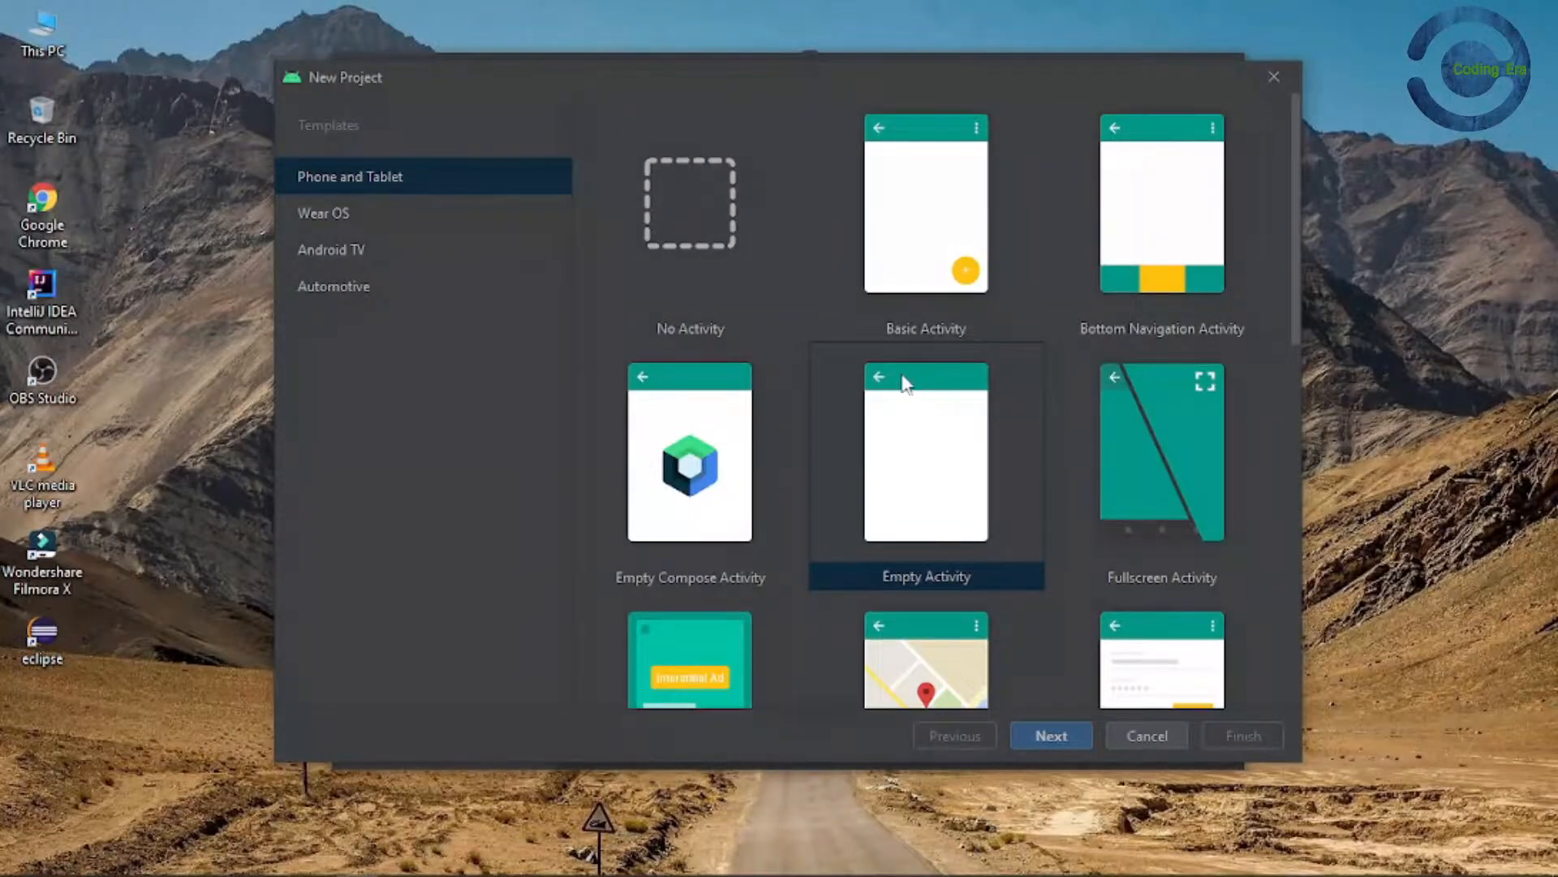
pyautogui.click(878, 480)
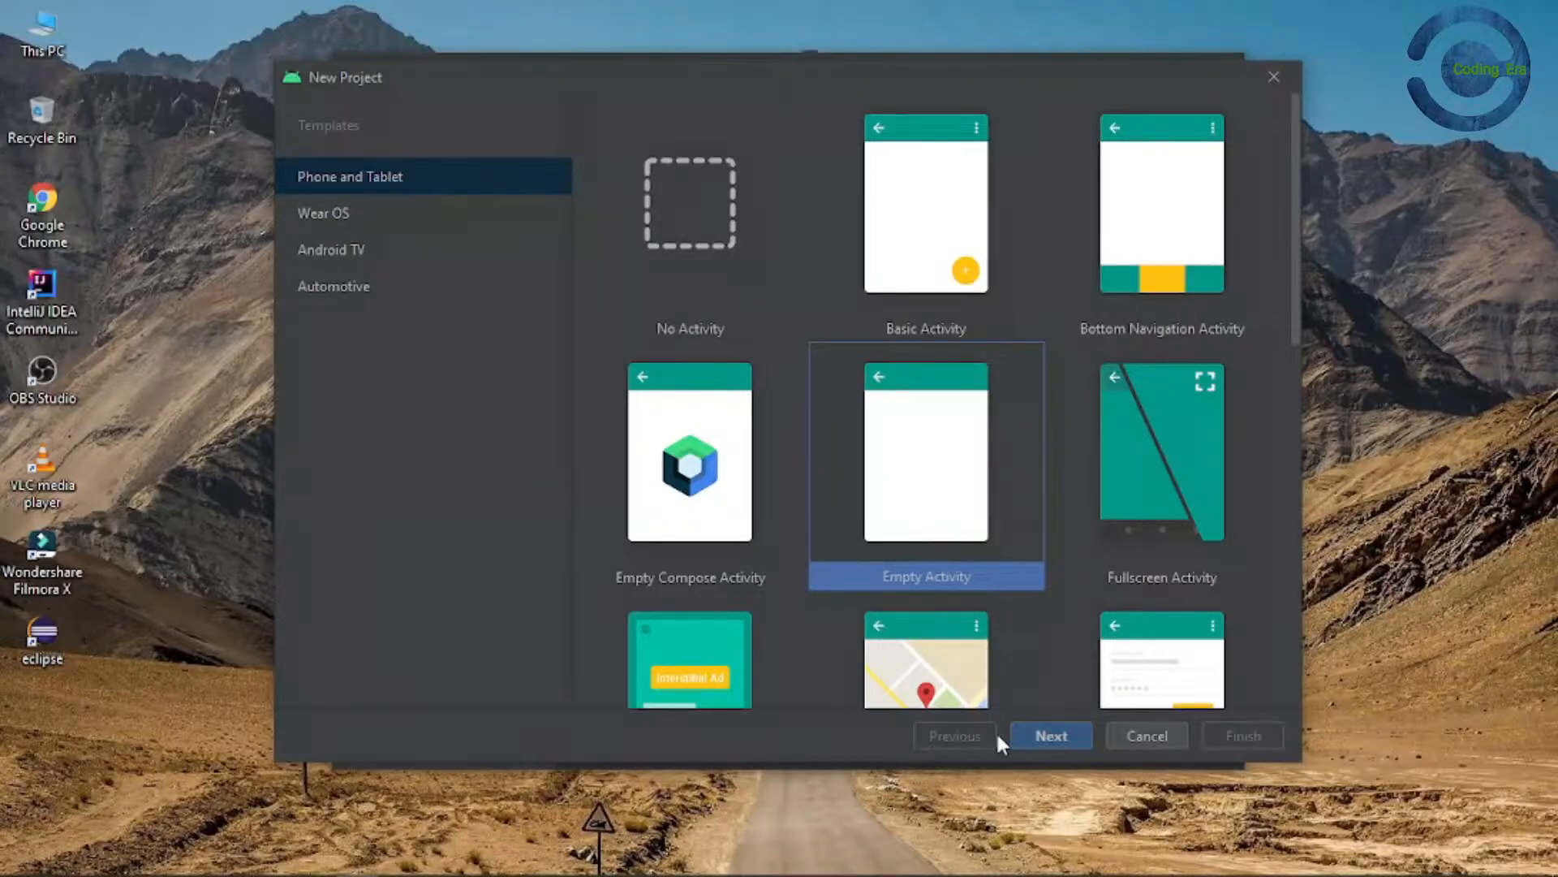
pyautogui.click(1042, 734)
pyautogui.press('super+h')
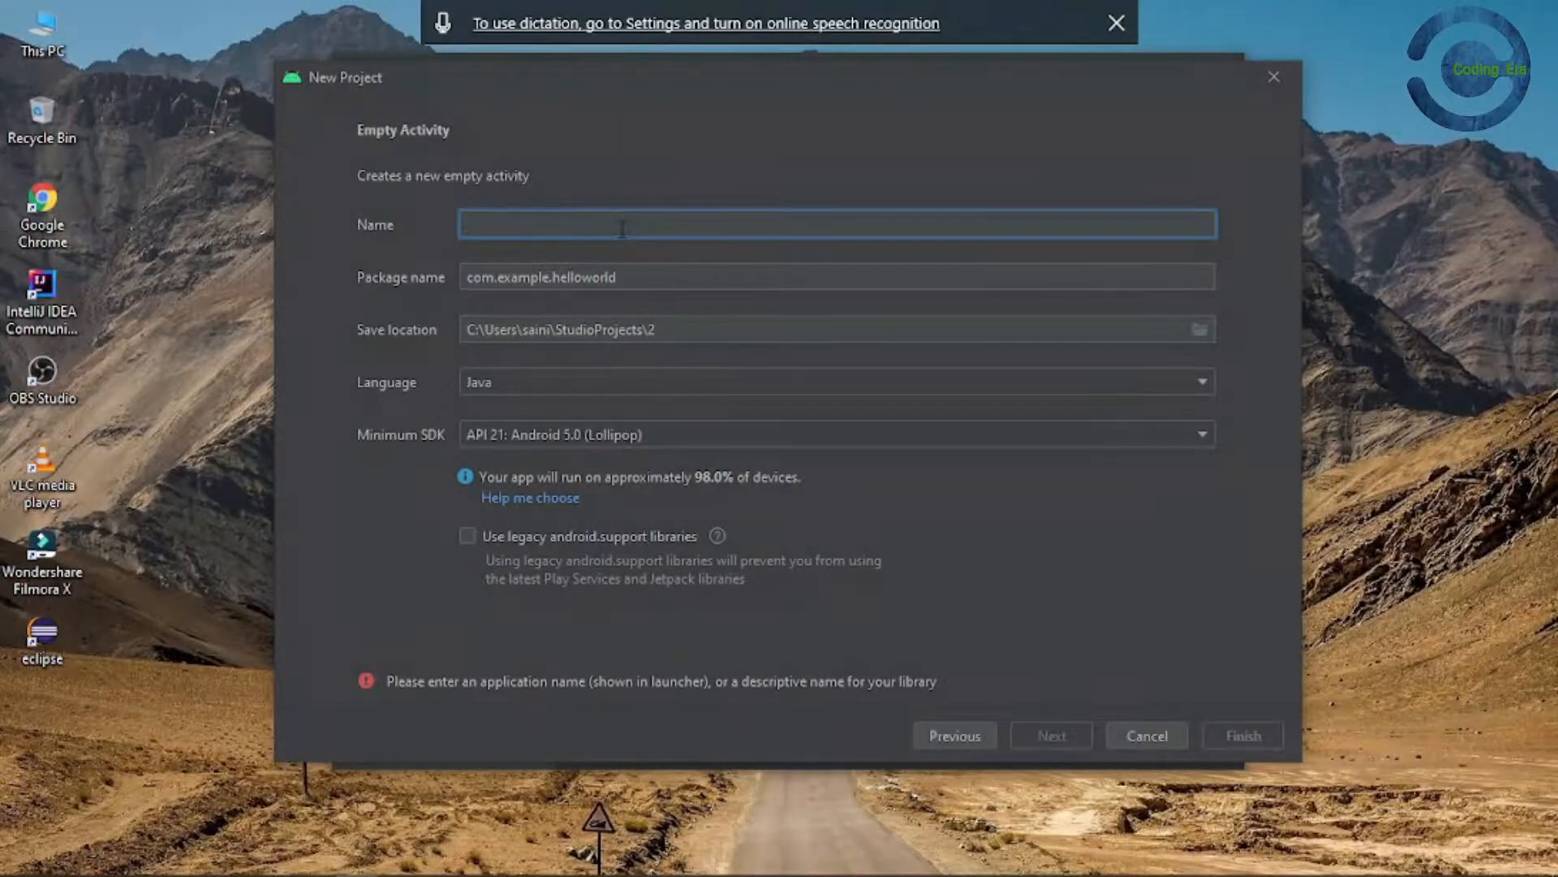
pyautogui.write('Hello')
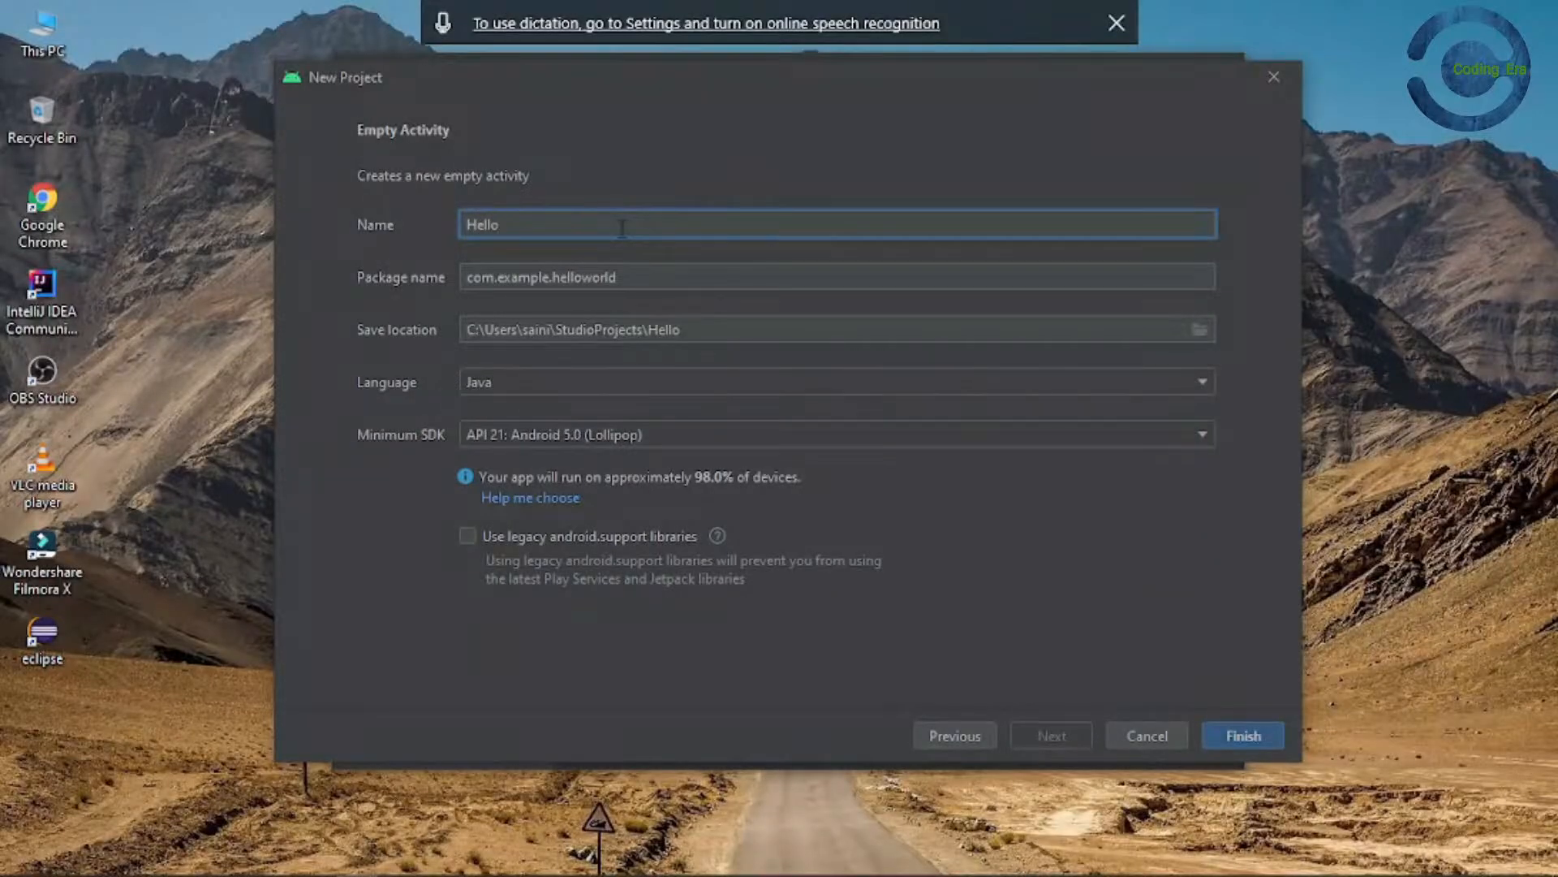
pyautogui.write('World')
pyautogui.click(1239, 733)
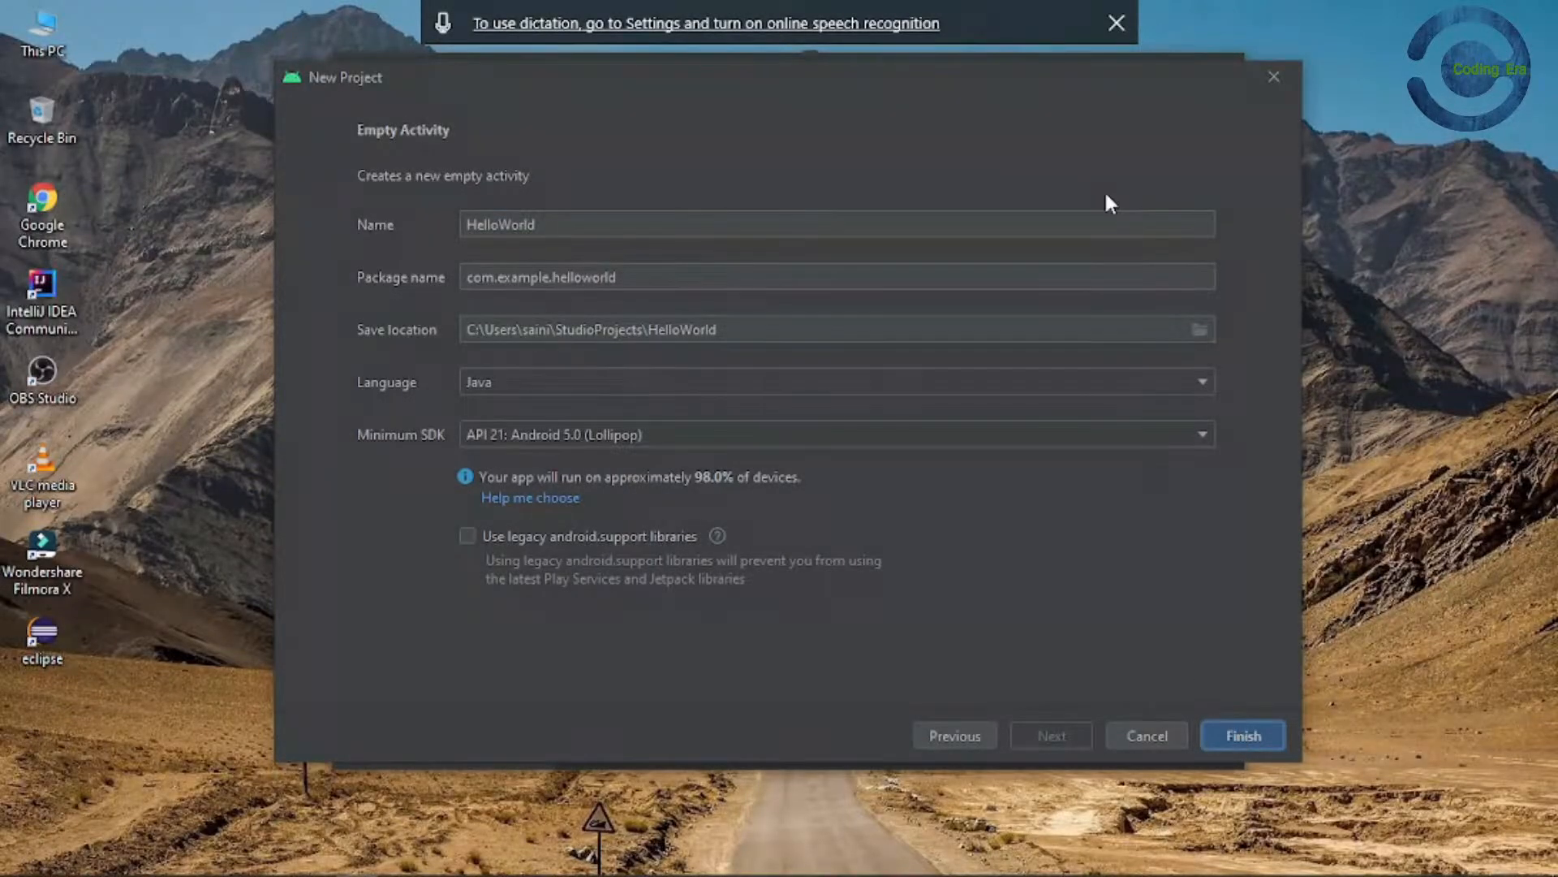
pyautogui.click(1117, 23)
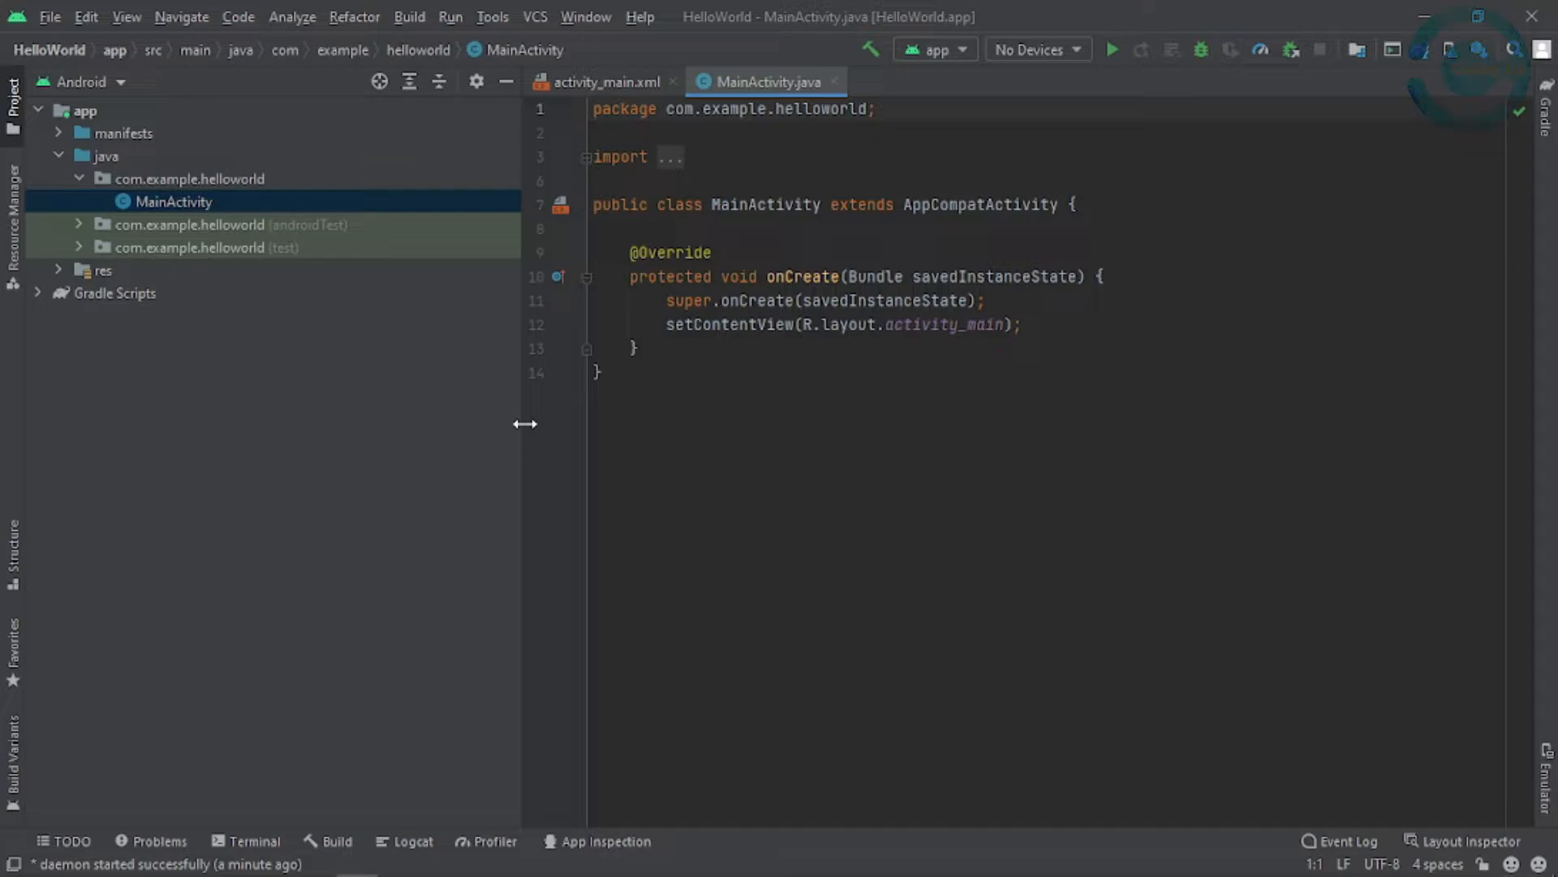
# Narrow the project tree to widen the MainActivity.java editor, and dismiss the Add a device notification.
pyautogui.moveTo(525, 424); pyautogui.dragTo(459, 424)
pyautogui.click(819, 370)
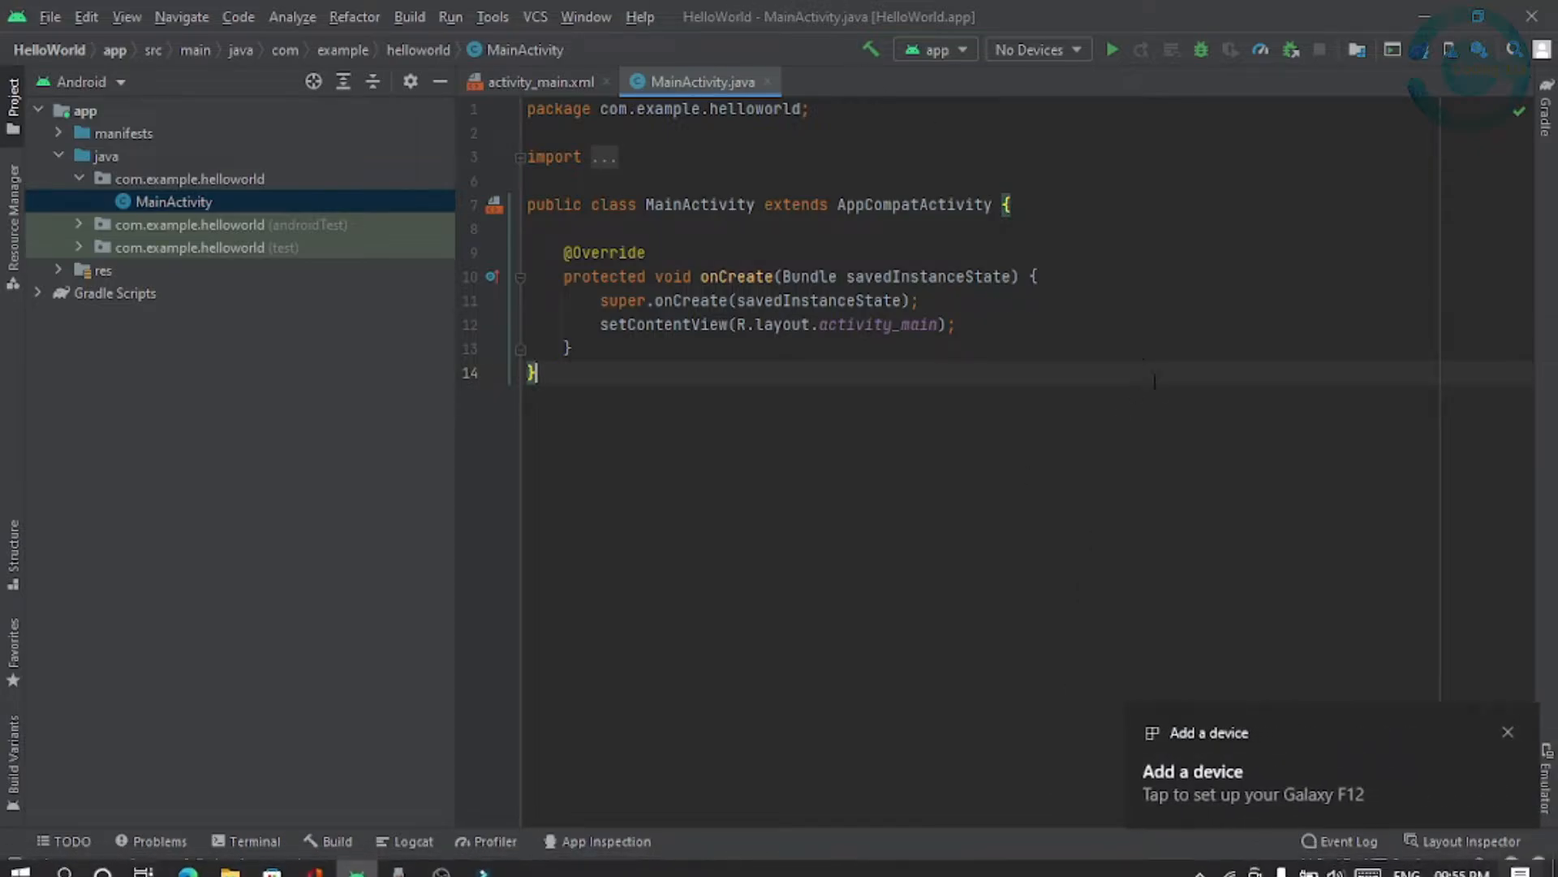
pyautogui.click(1506, 734)
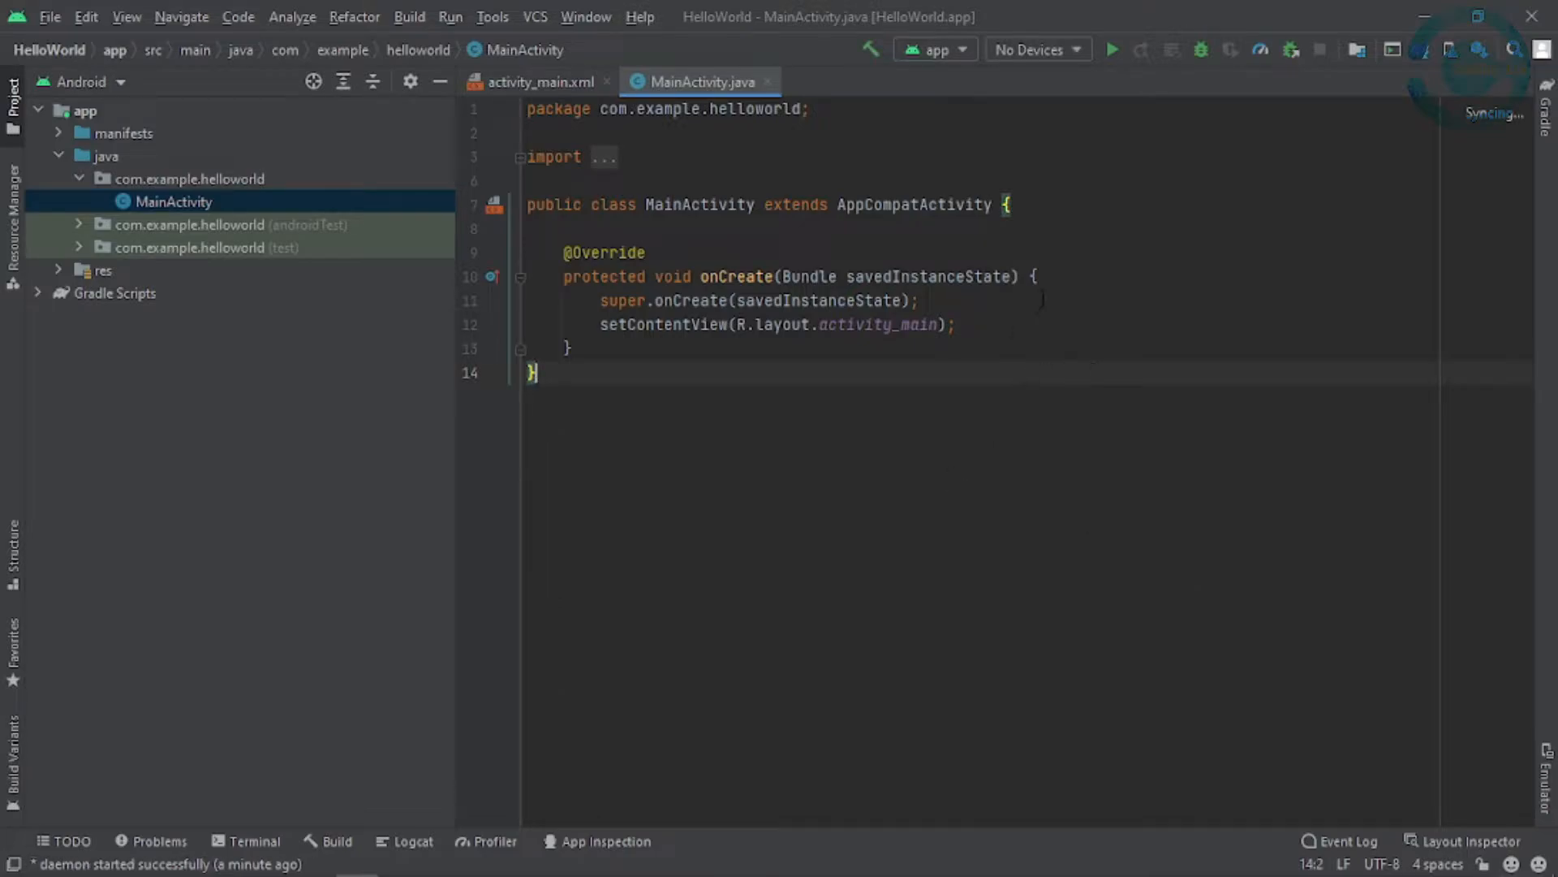
# Begin creating a virtual device in the AVD Manager using the Pixel 4 phone definition.
pyautogui.click(1453, 51)
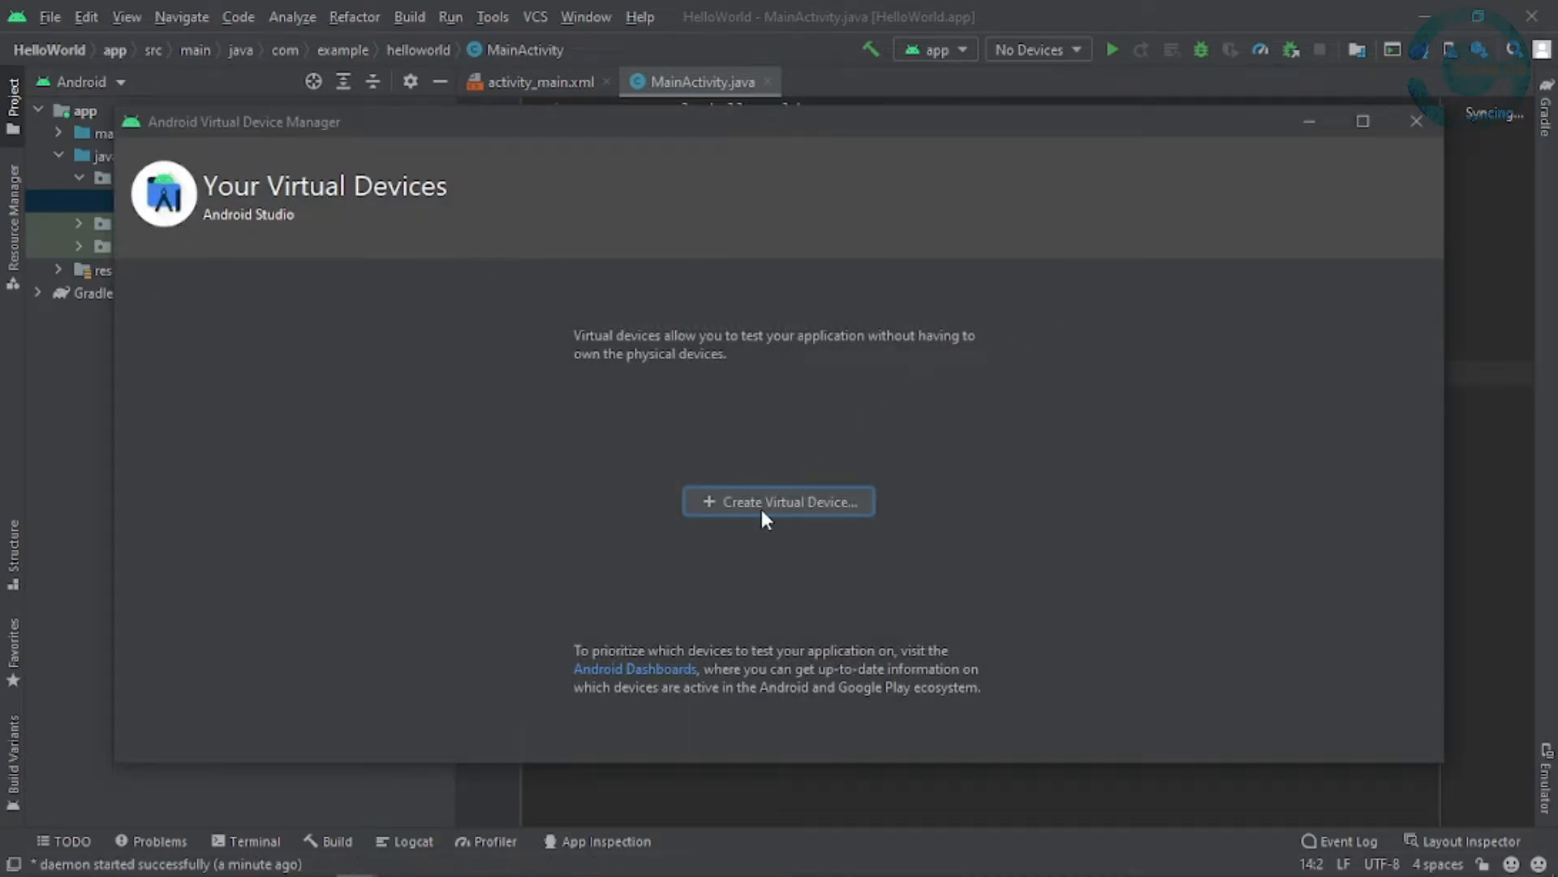
pyautogui.click(762, 511)
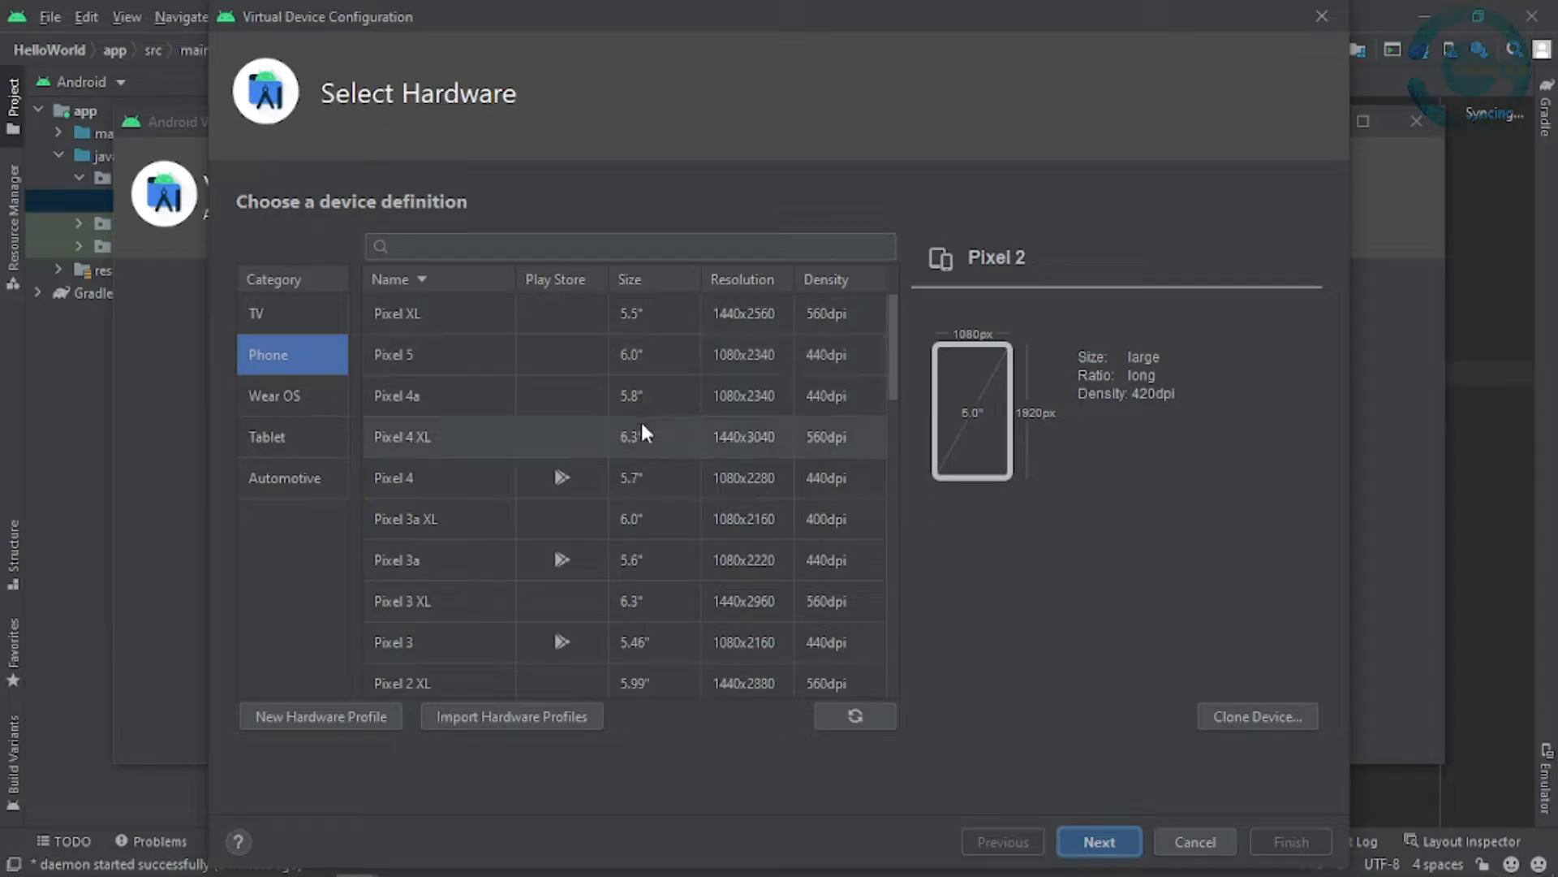
pyautogui.scroll(-1, 641, 441)
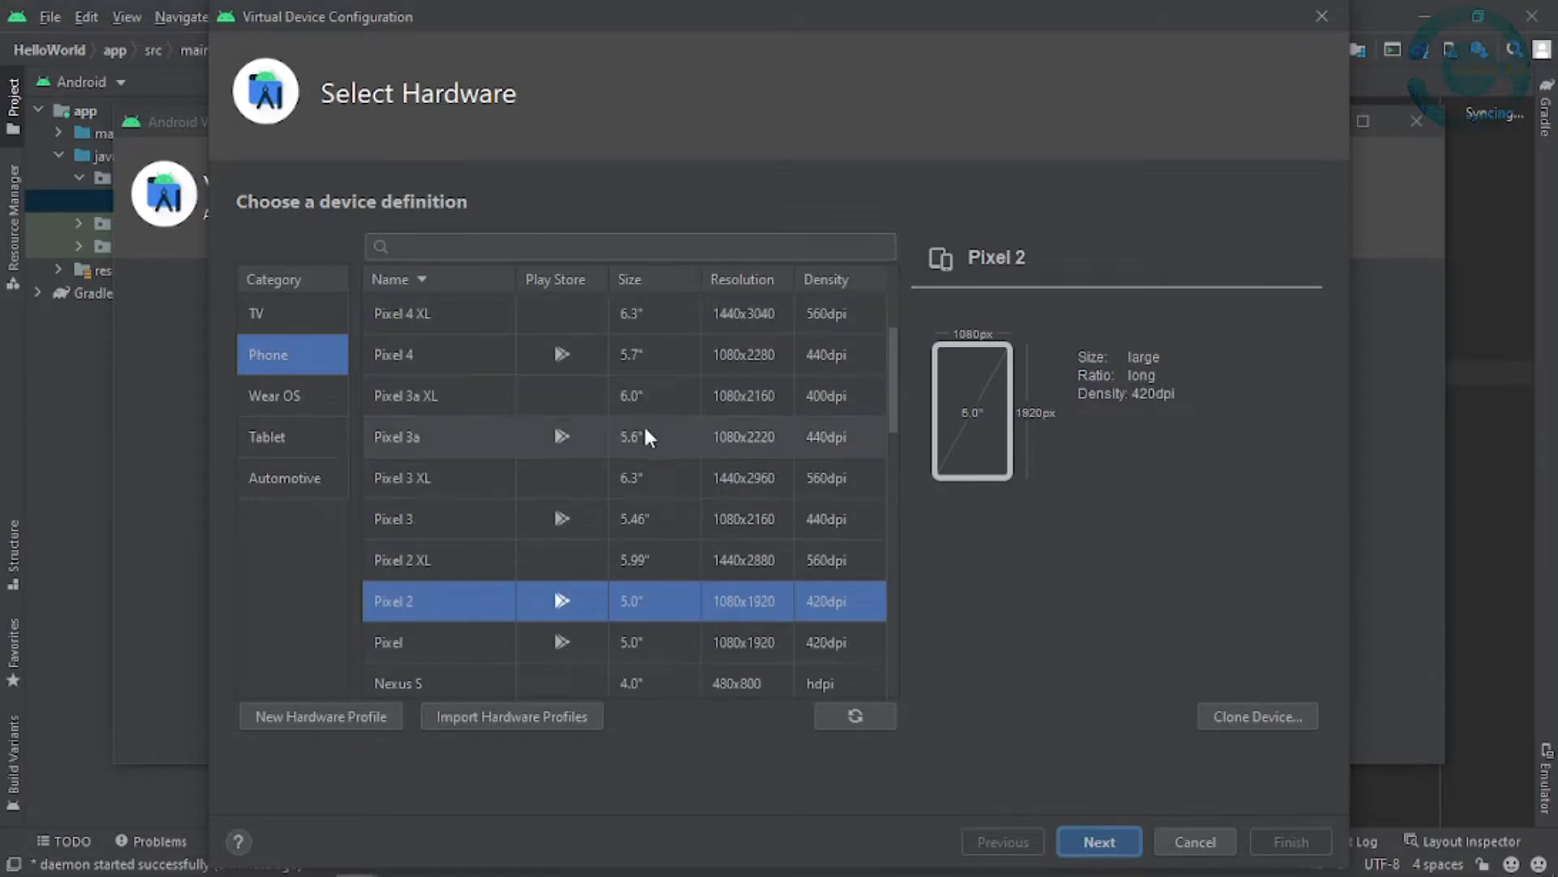
pyautogui.scroll(1, 647, 437)
pyautogui.click(646, 485)
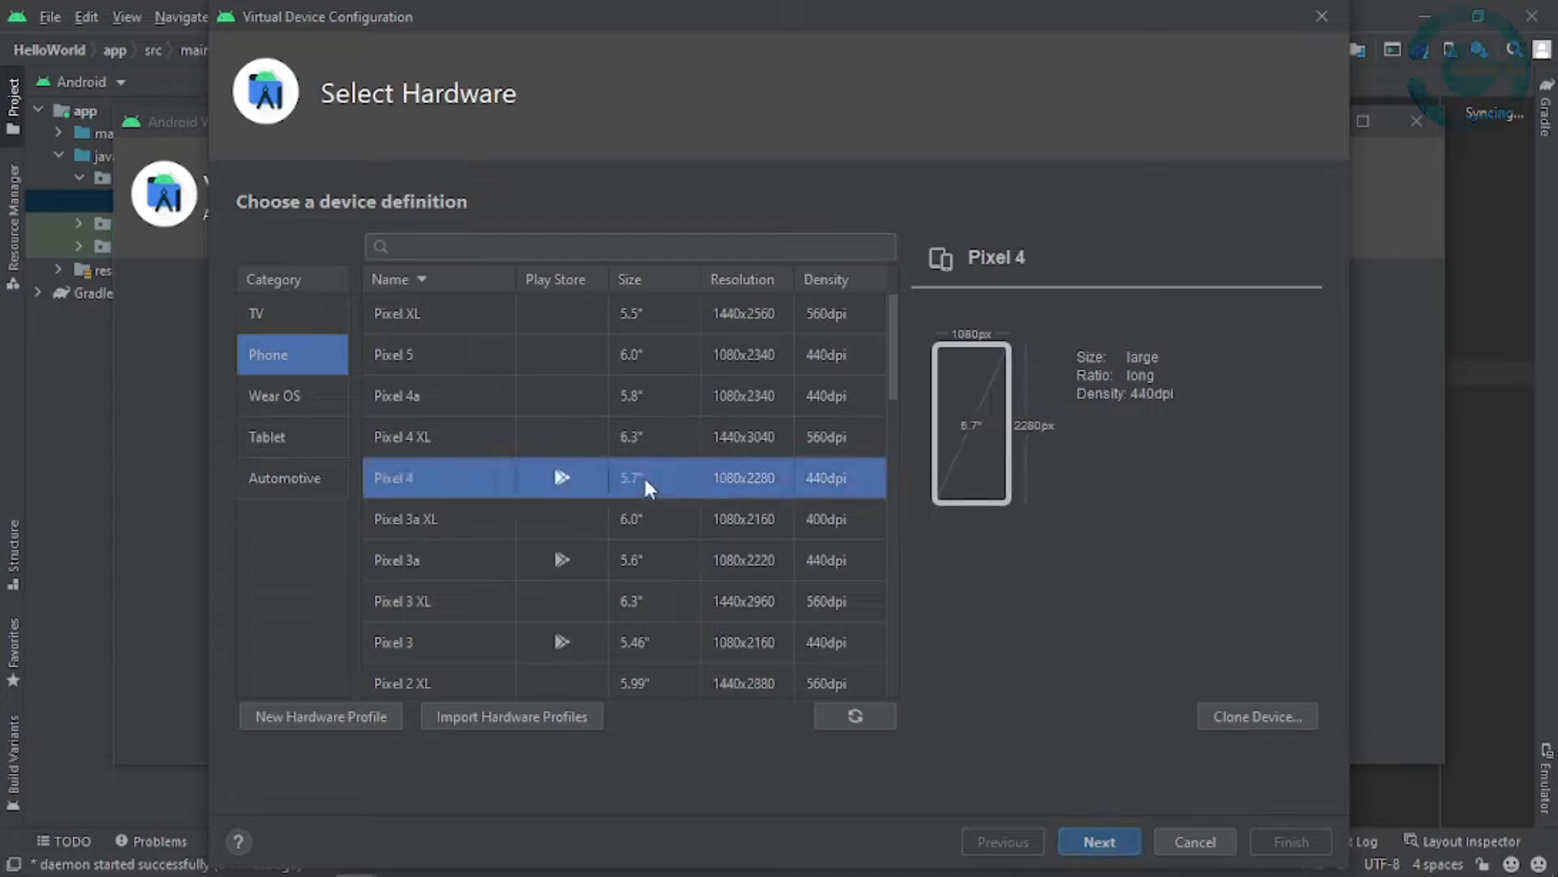
pyautogui.click(1079, 840)
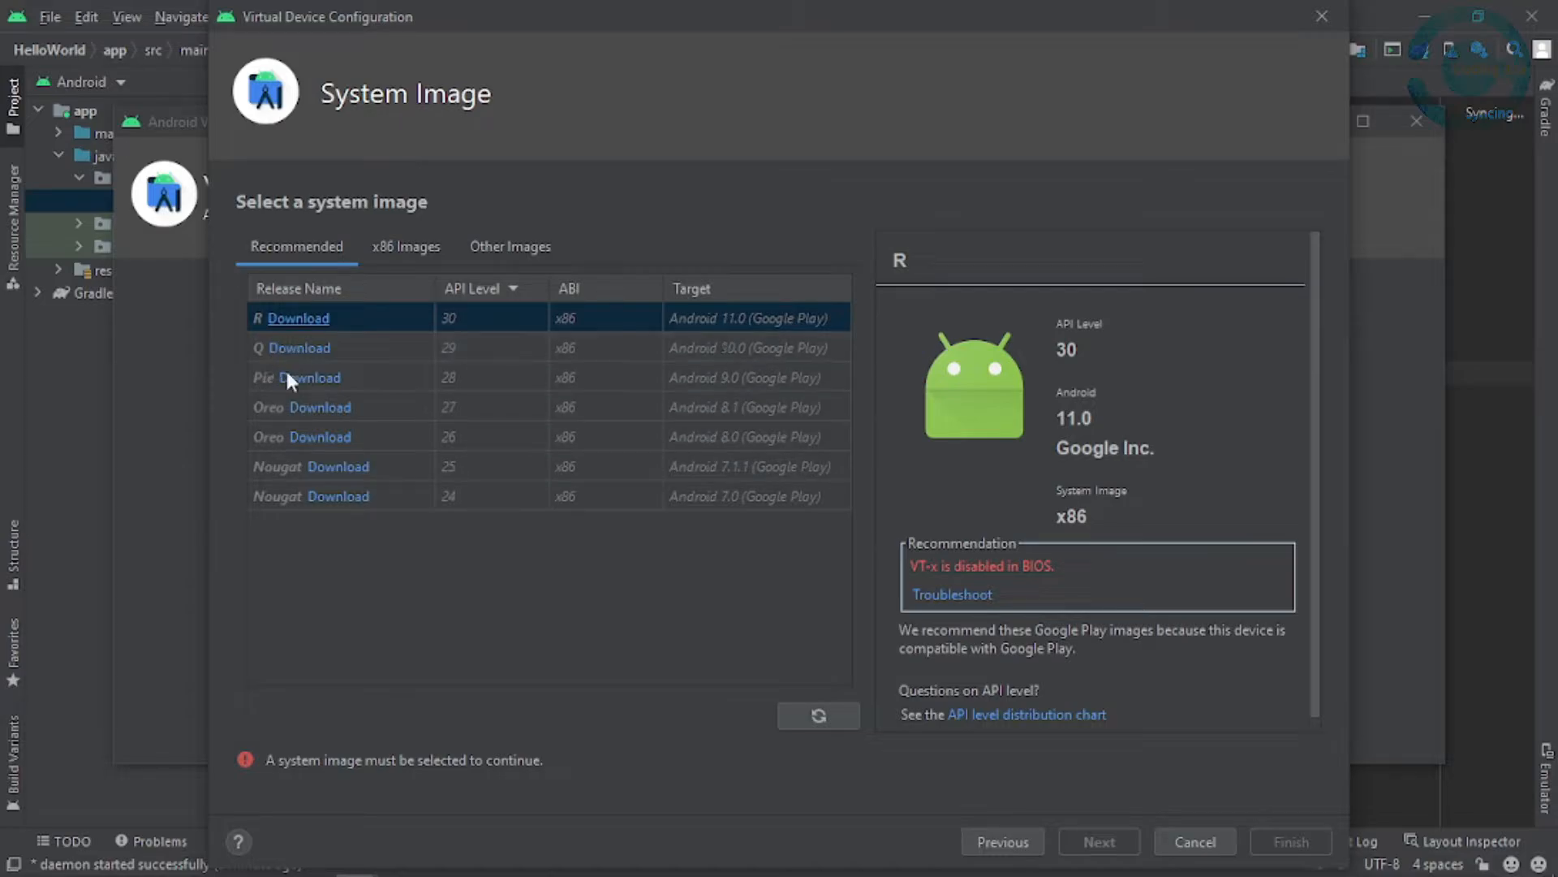
# Try downloading the R (API 30, x86) system image, then cancel it and leave the virtual device setup.
pyautogui.click(290, 318)
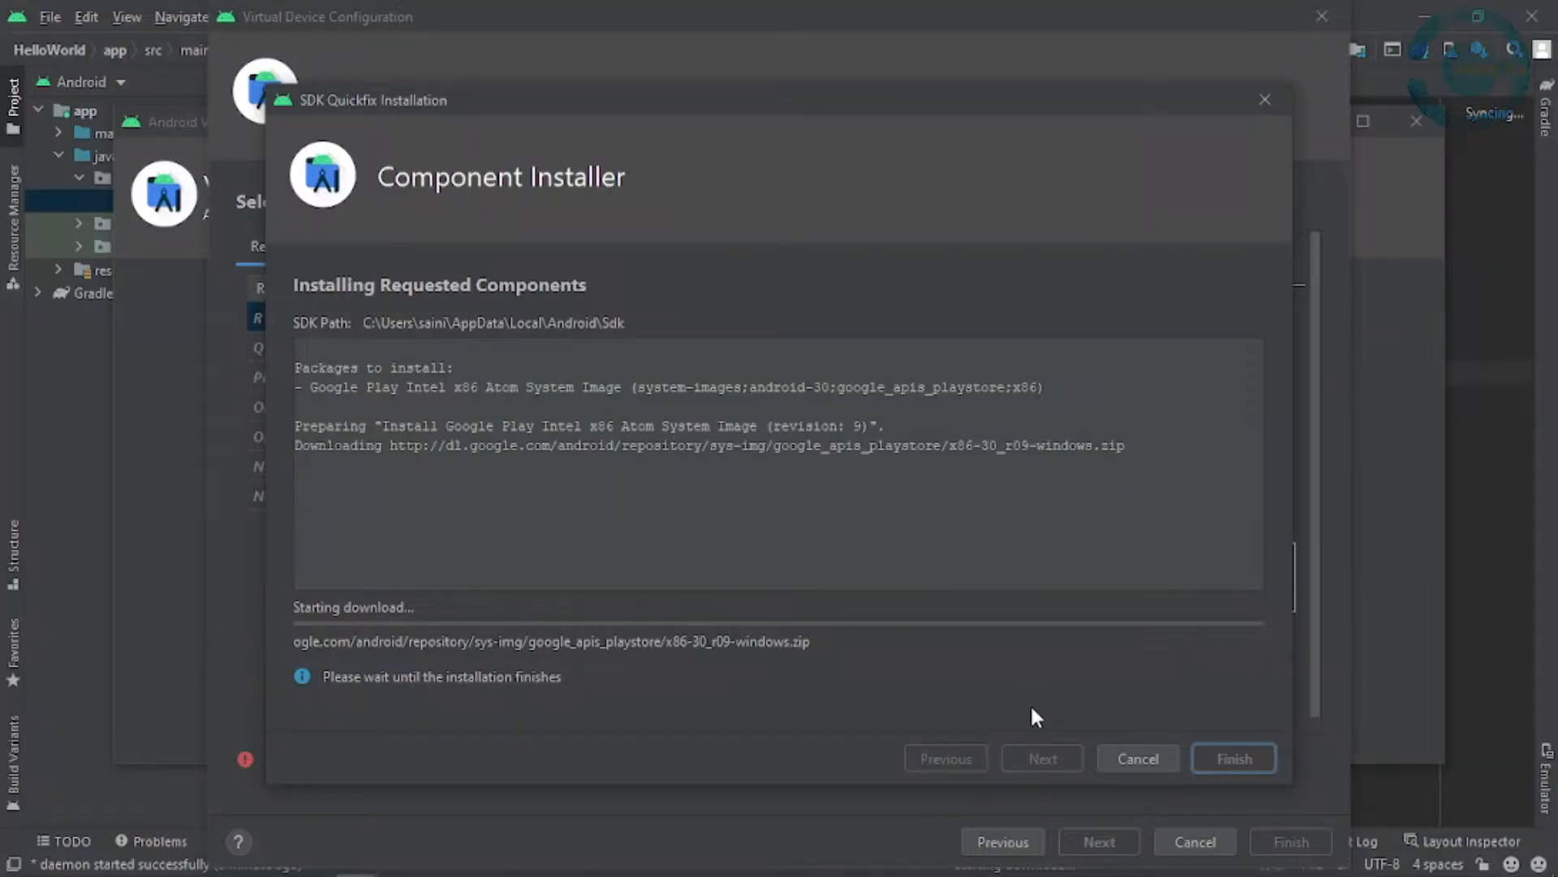
pyautogui.click(1134, 758)
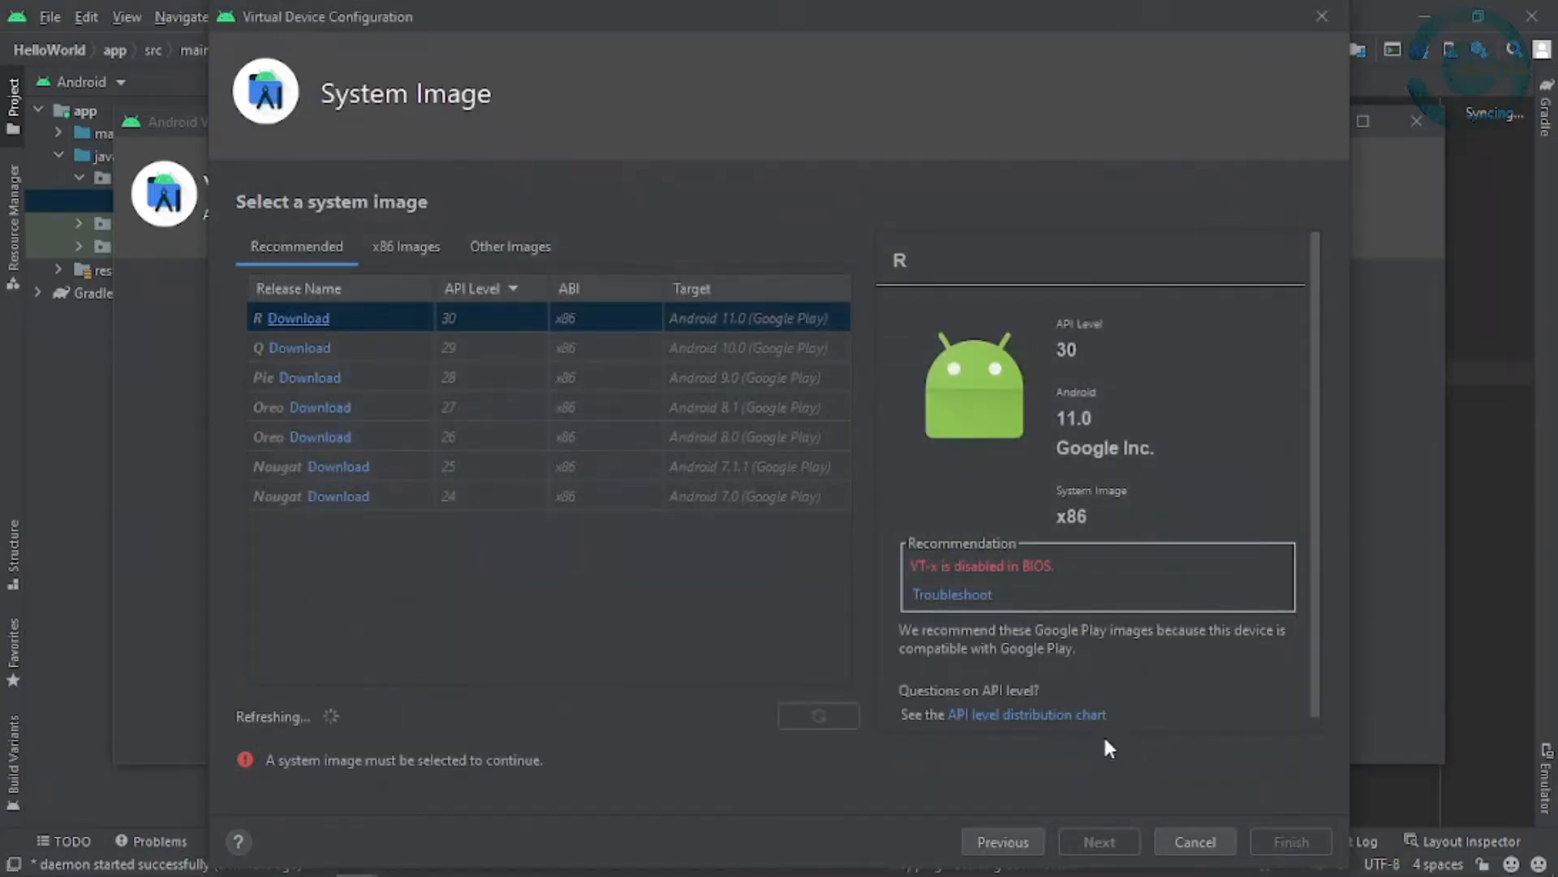
pyautogui.click(1200, 842)
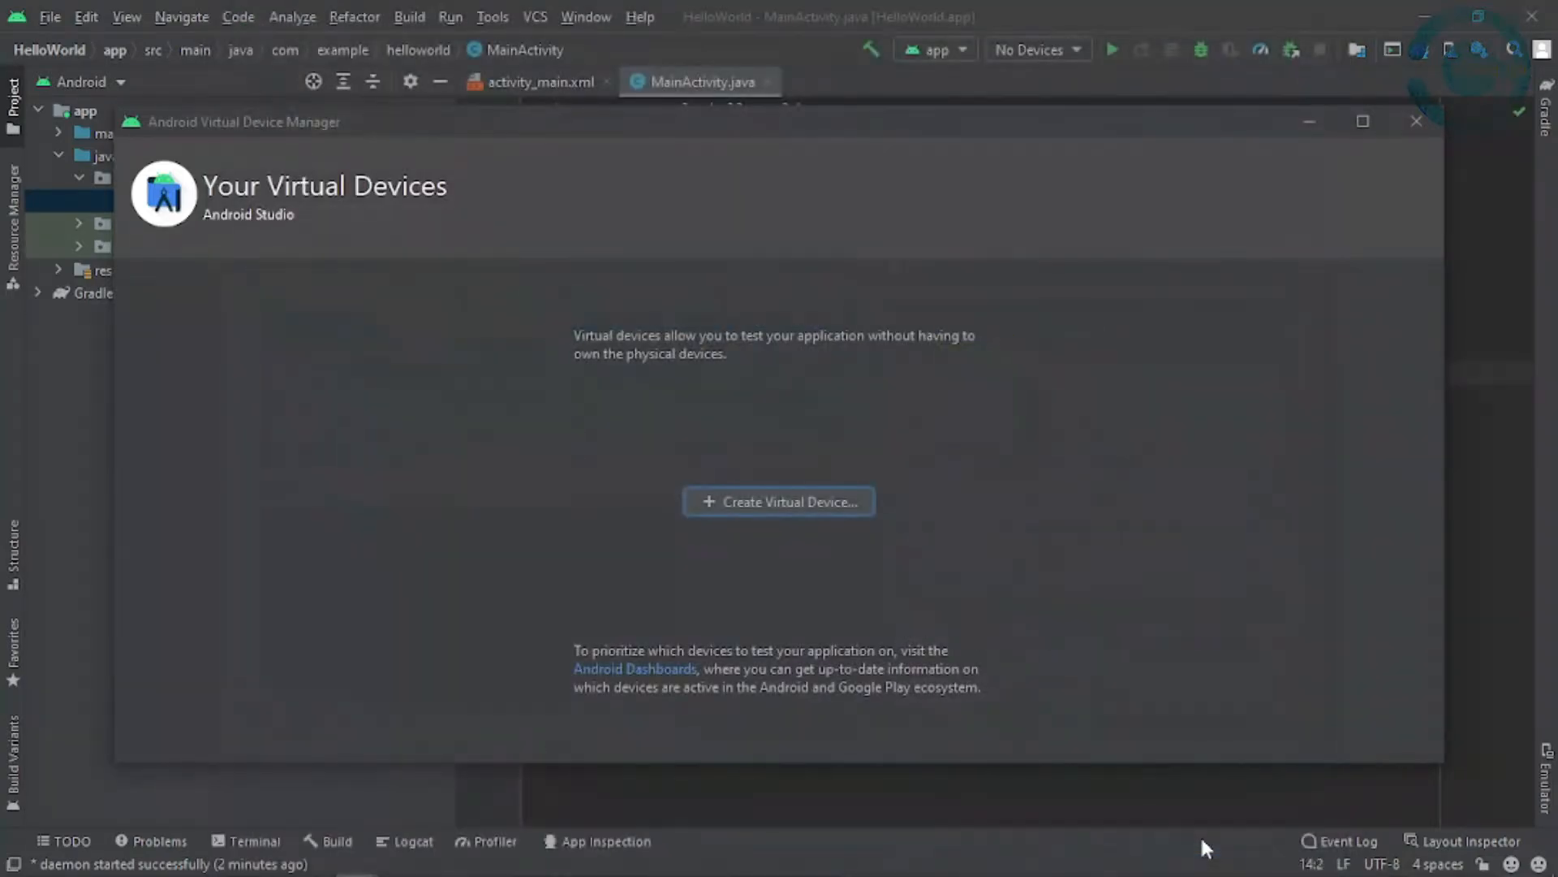
pyautogui.click(1416, 122)
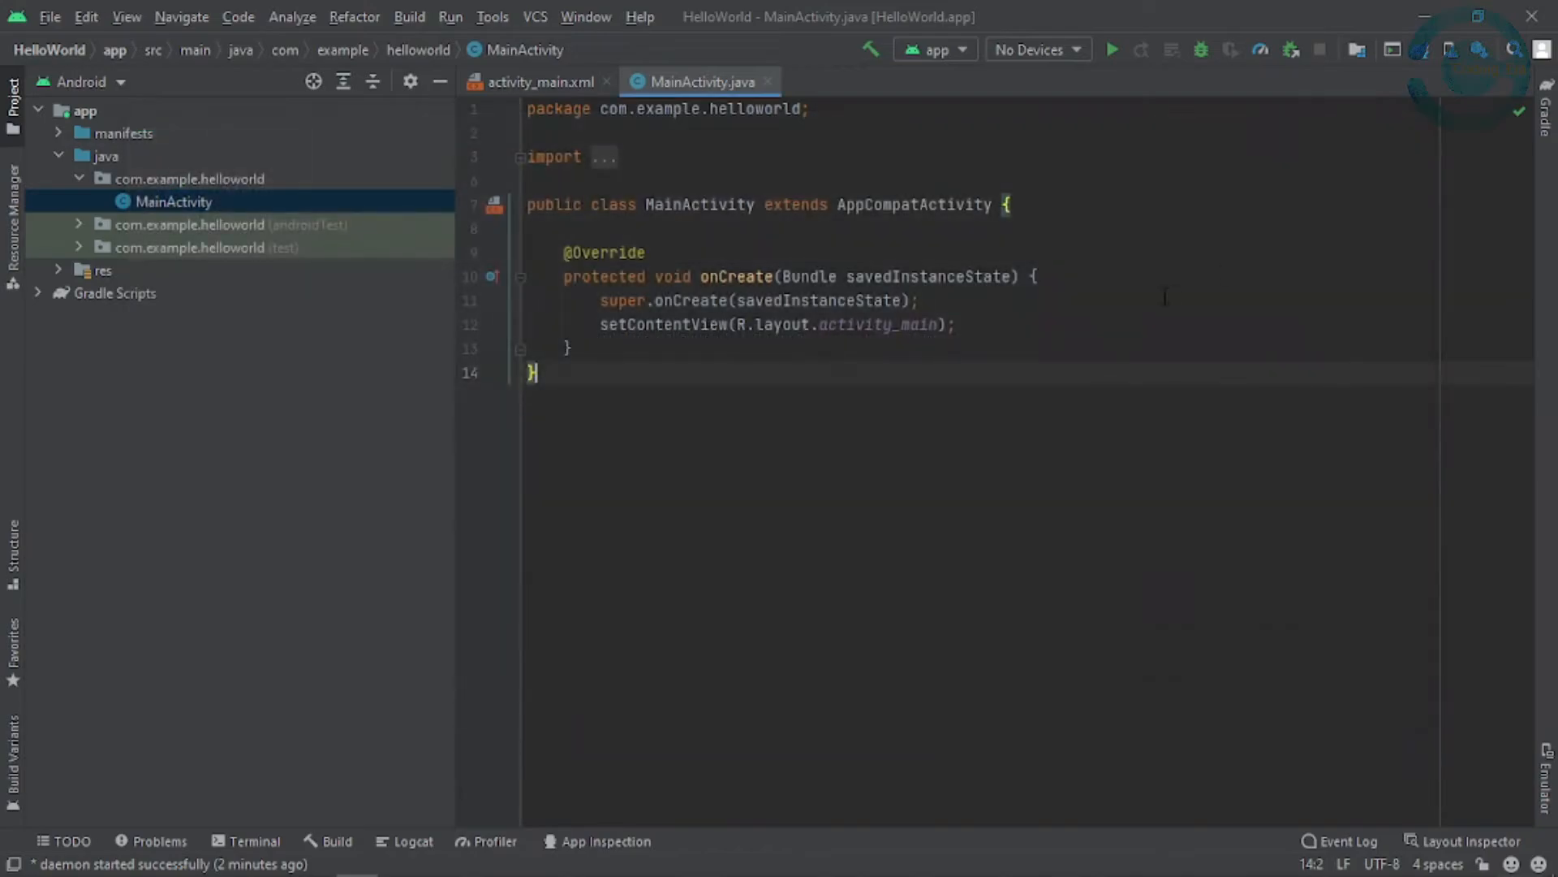
# Review the Android SDK's developer tools in the SDK Manager and the device options for running the app.
pyautogui.click(1159, 305)
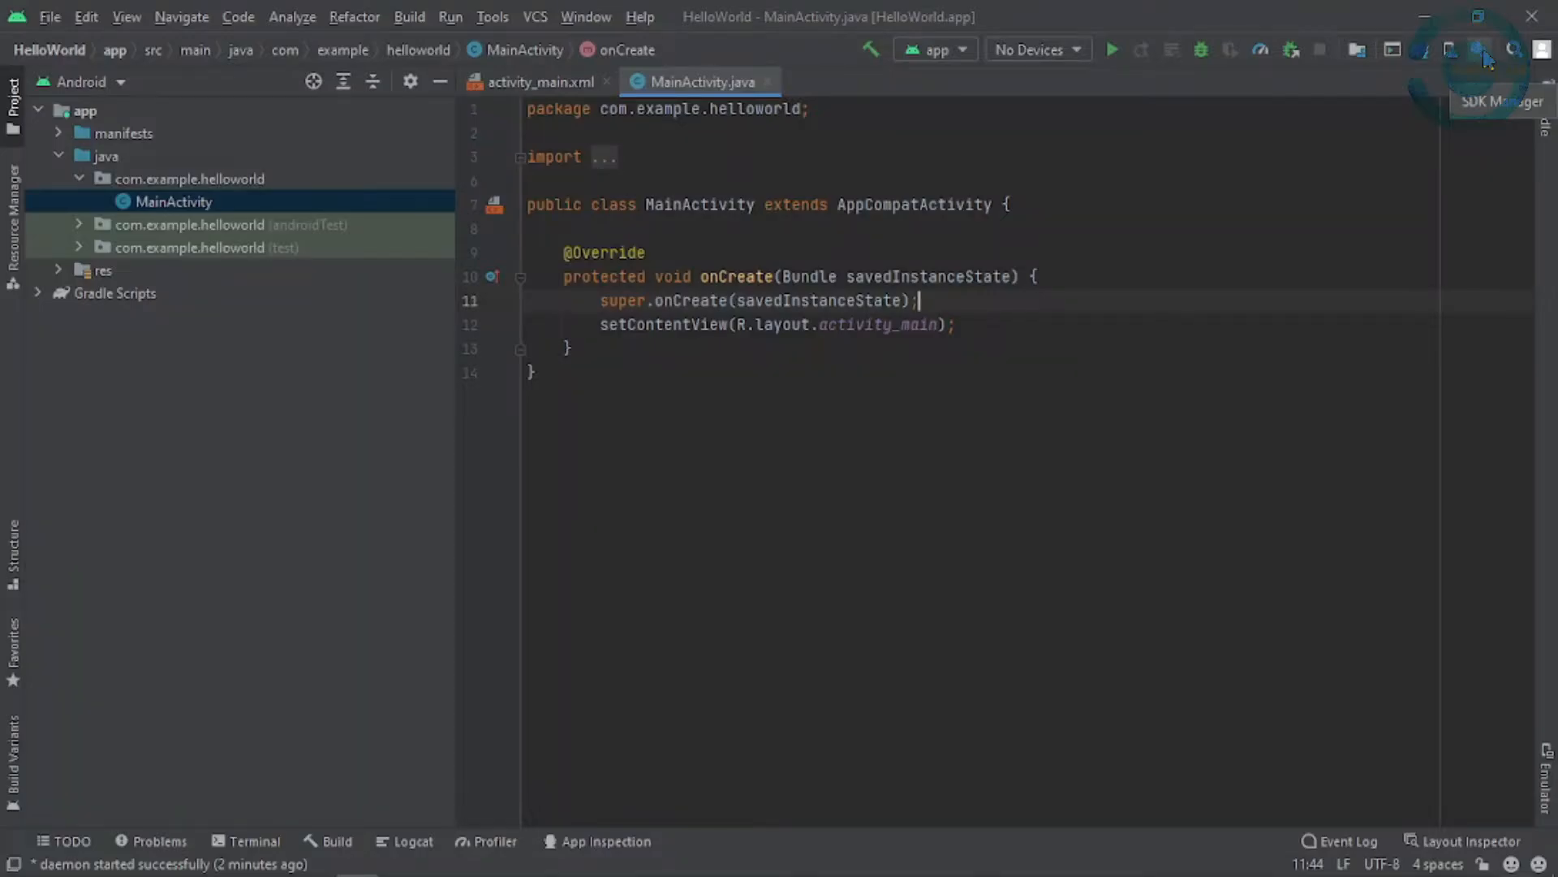
pyautogui.click(1482, 62)
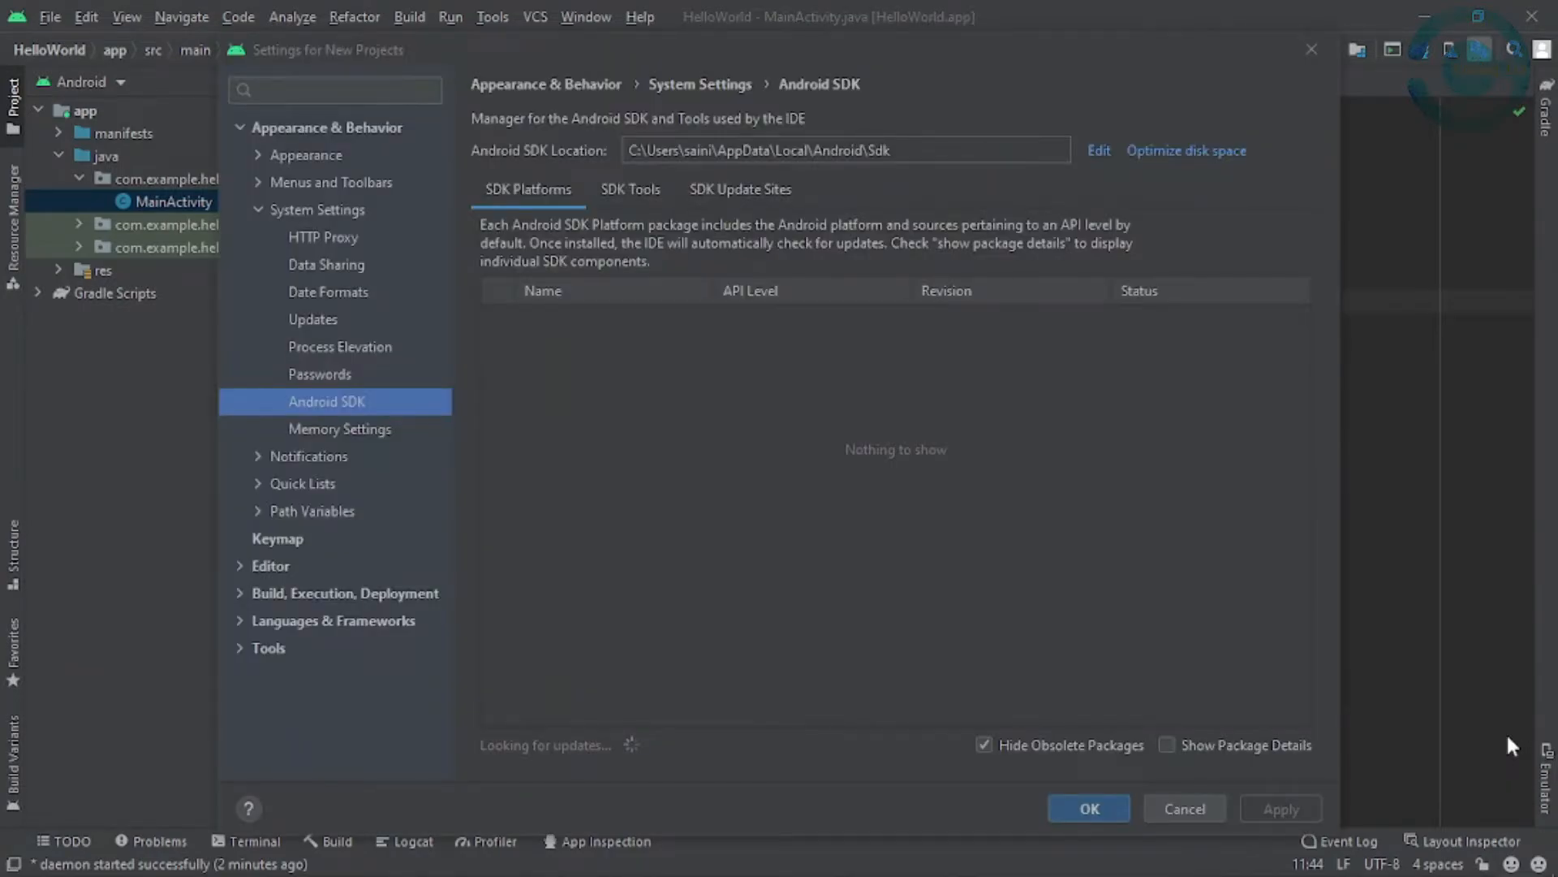
pyautogui.click(616, 189)
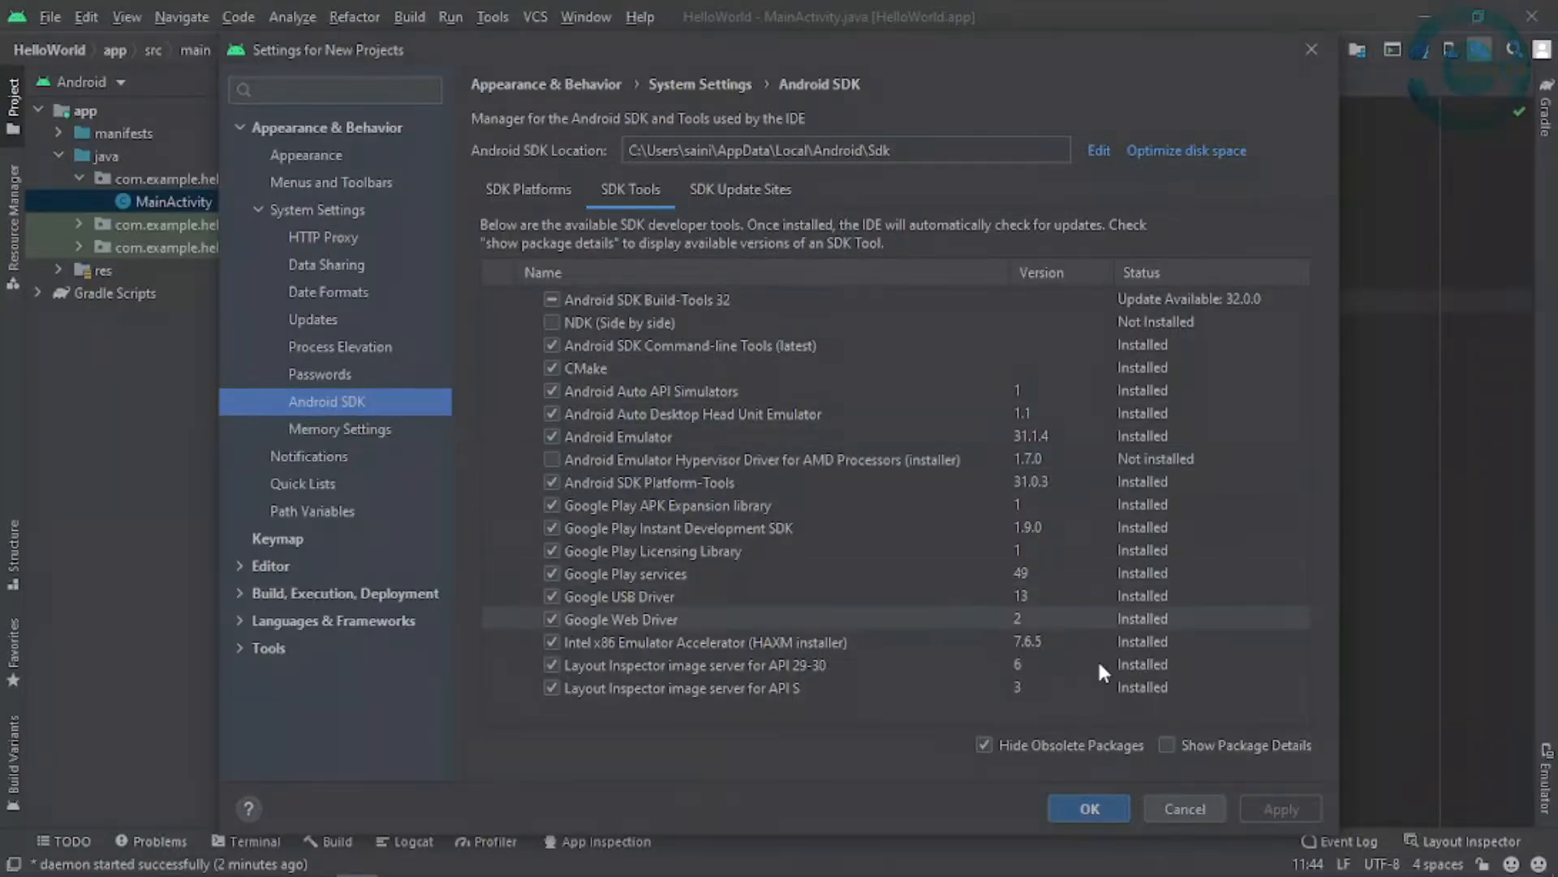
pyautogui.click(1293, 49)
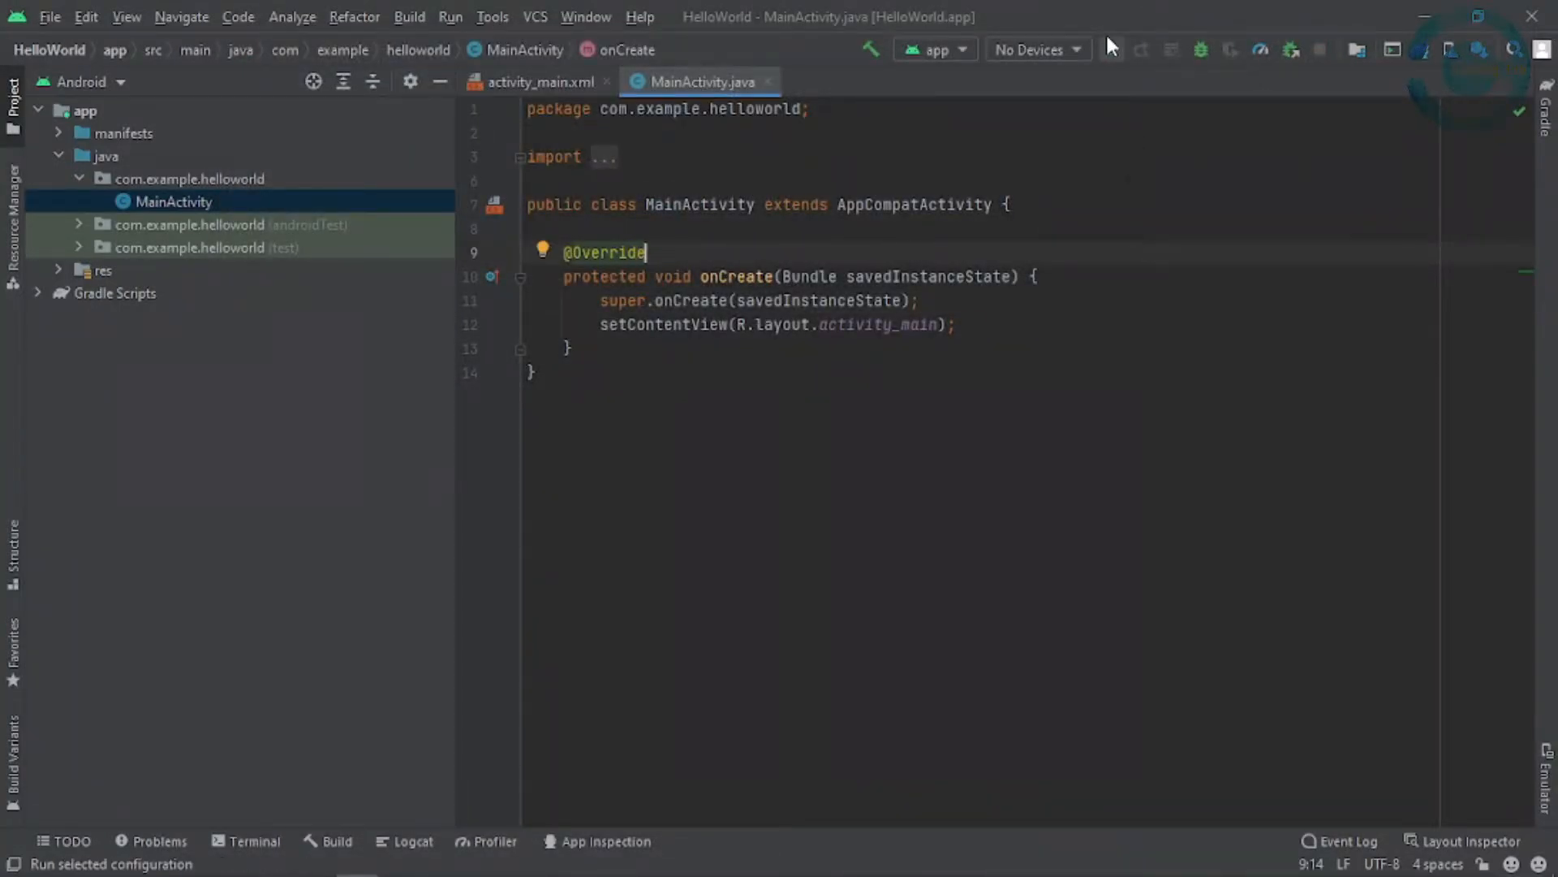
pyautogui.click(1046, 48)
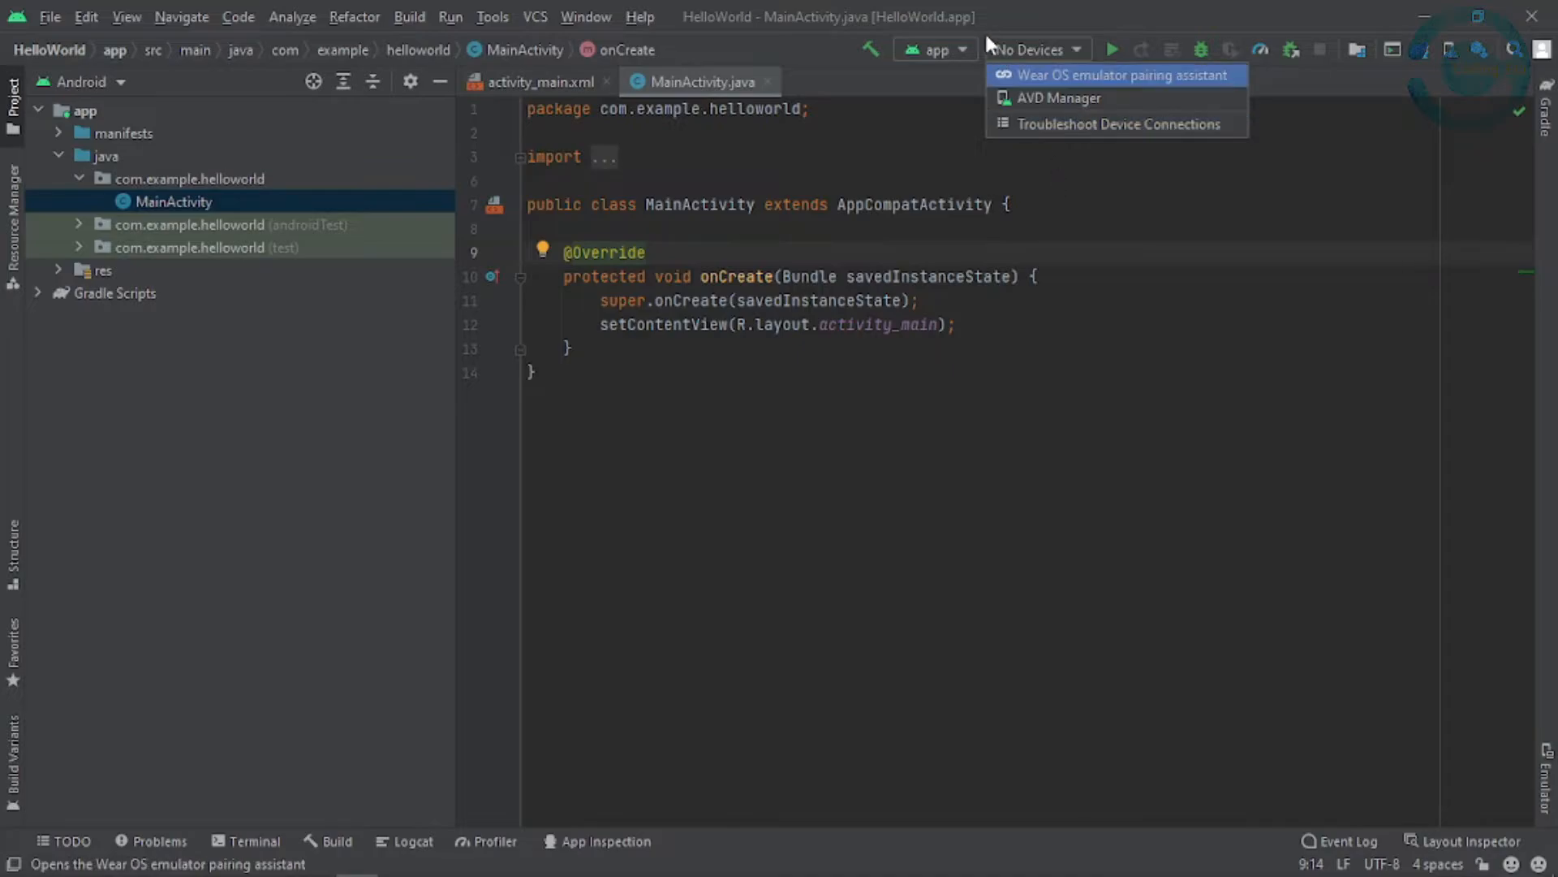
pyautogui.click(1055, 248)
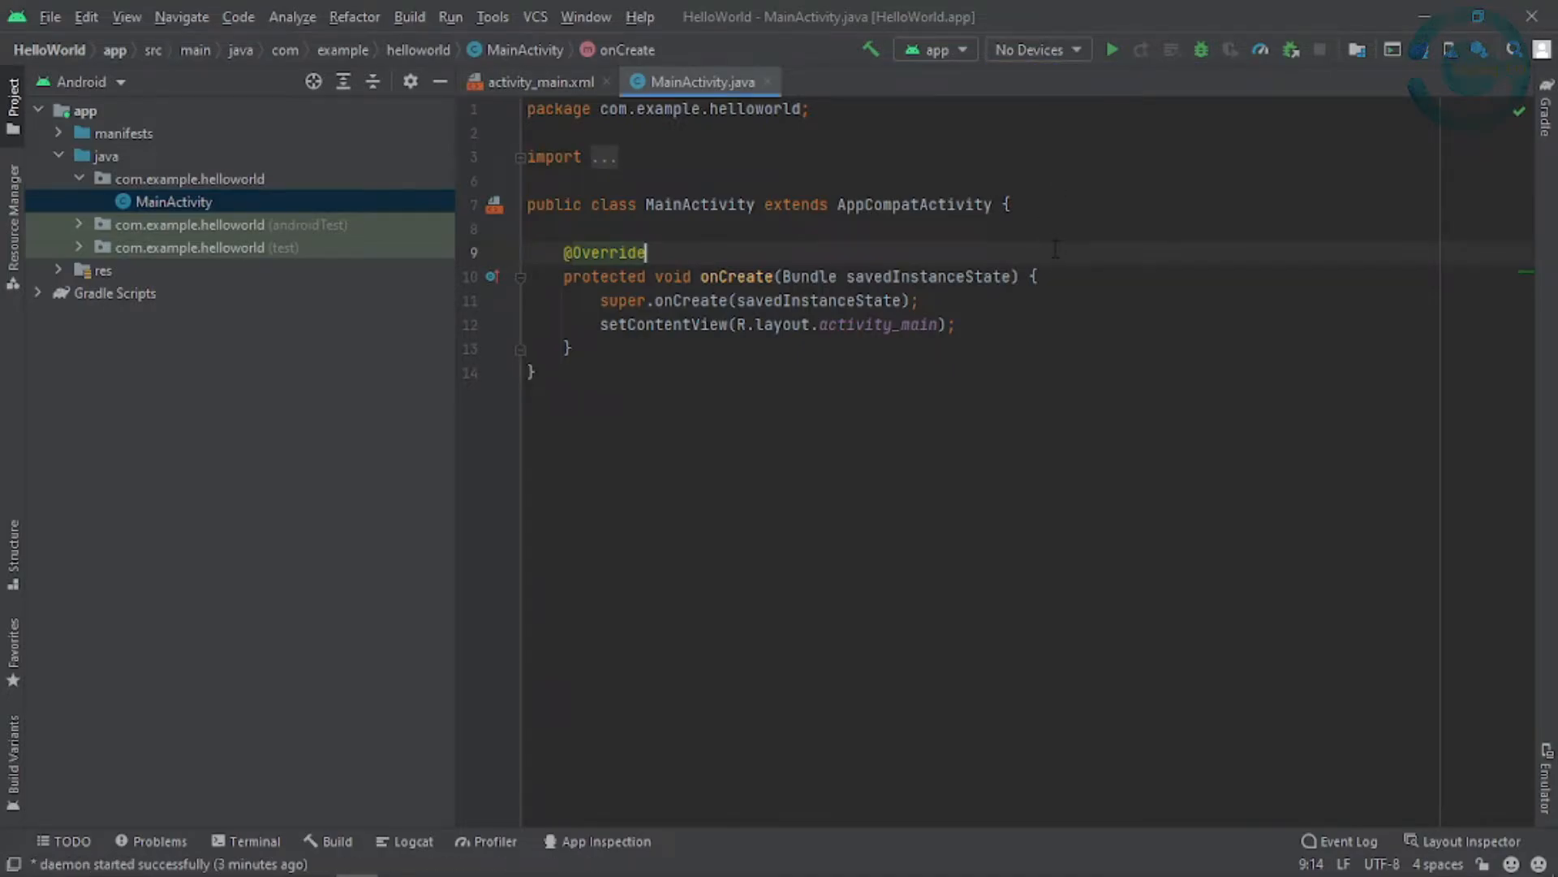
pyautogui.click(1044, 210)
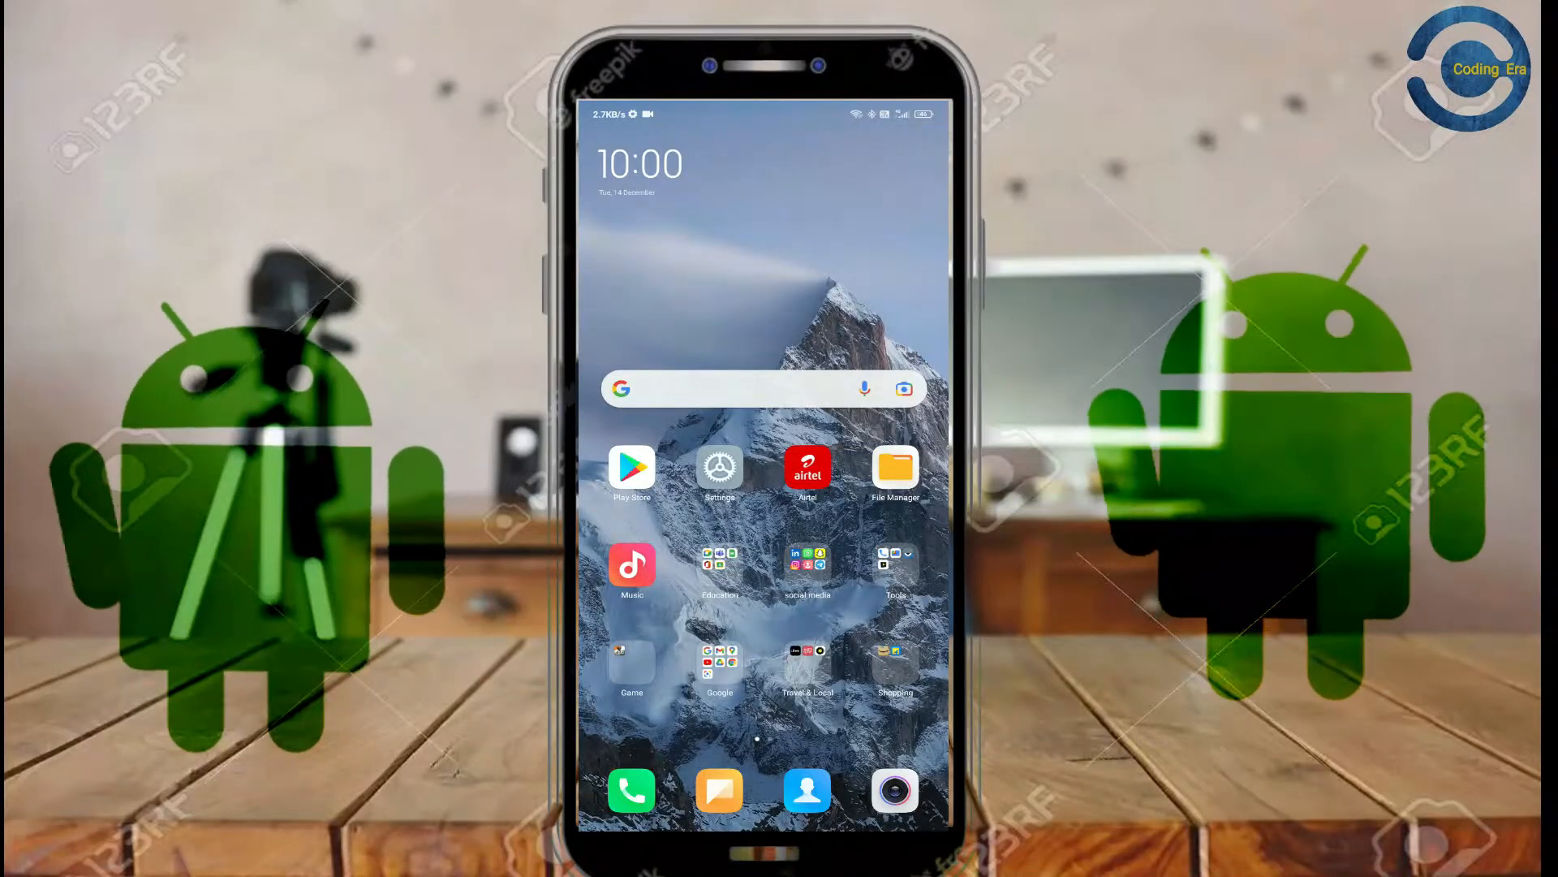
# Unlock developer mode on the phone by repeatedly selecting the MIUI version entry on the About phone page in Settings.
pyautogui.click(720, 467)
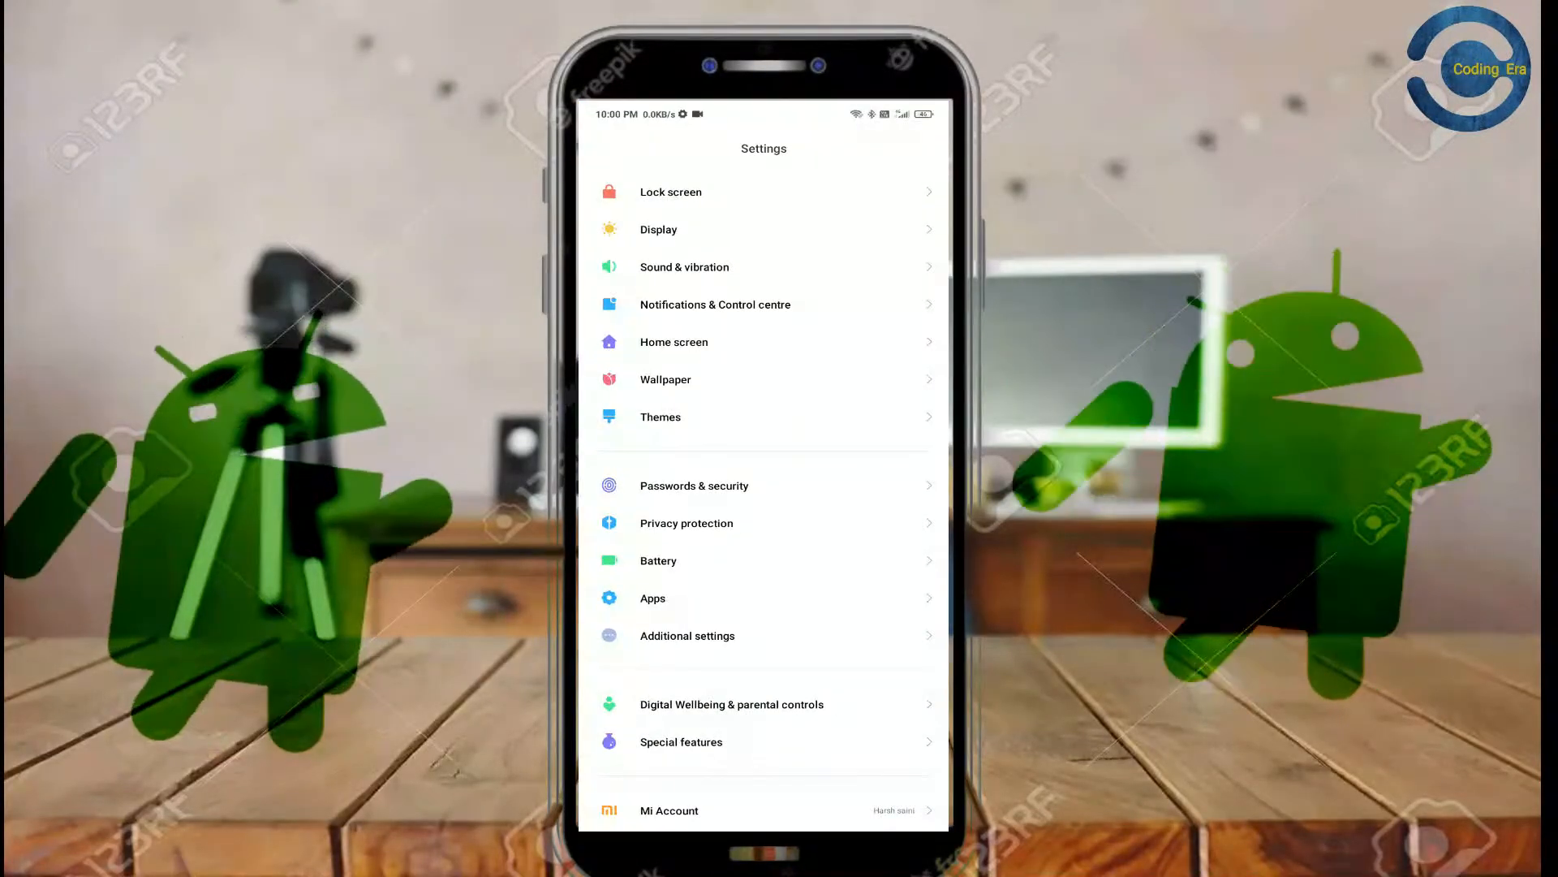
pyautogui.click(672, 272)
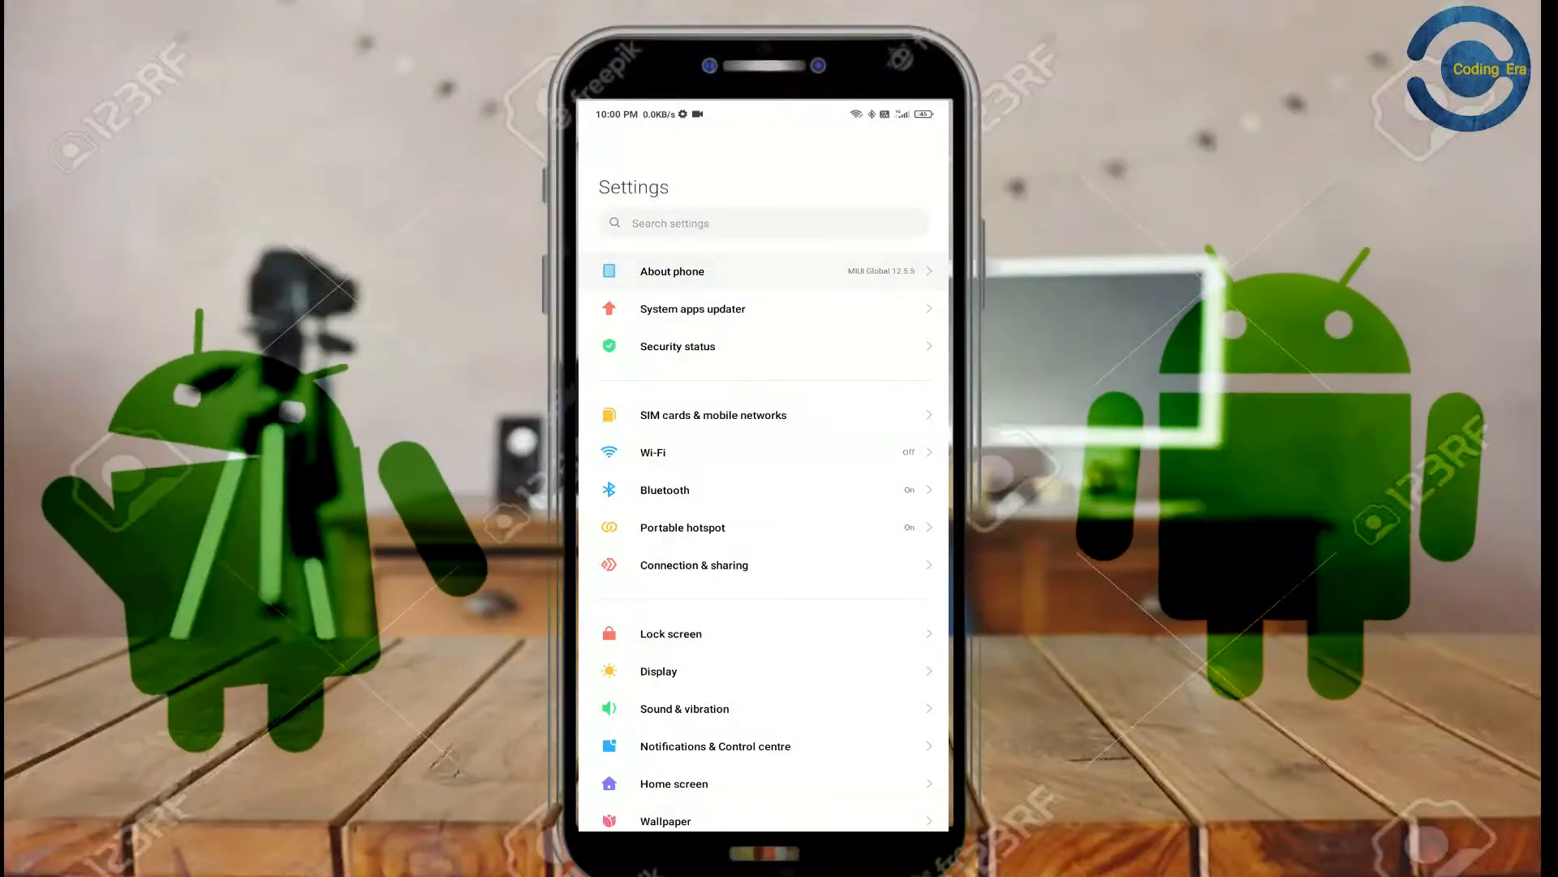
pyautogui.scroll(-1, 764, 657)
pyautogui.click(637, 420)
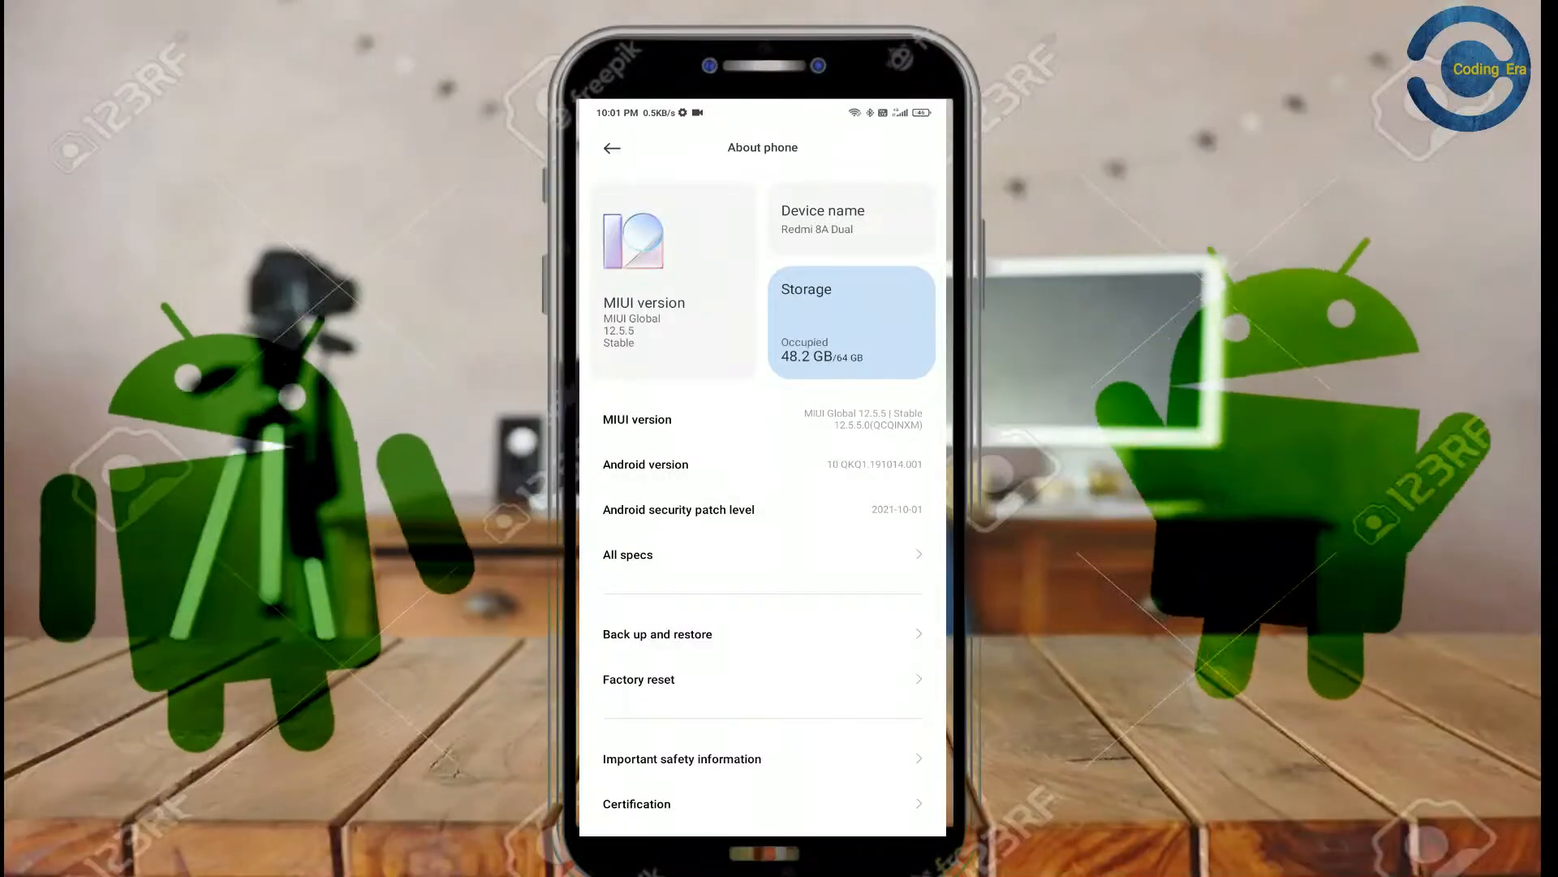
pyautogui.click(763, 420)
pyautogui.click(763, 419)
pyautogui.click(763, 420)
pyautogui.click(763, 420)
pyautogui.click(763, 420)
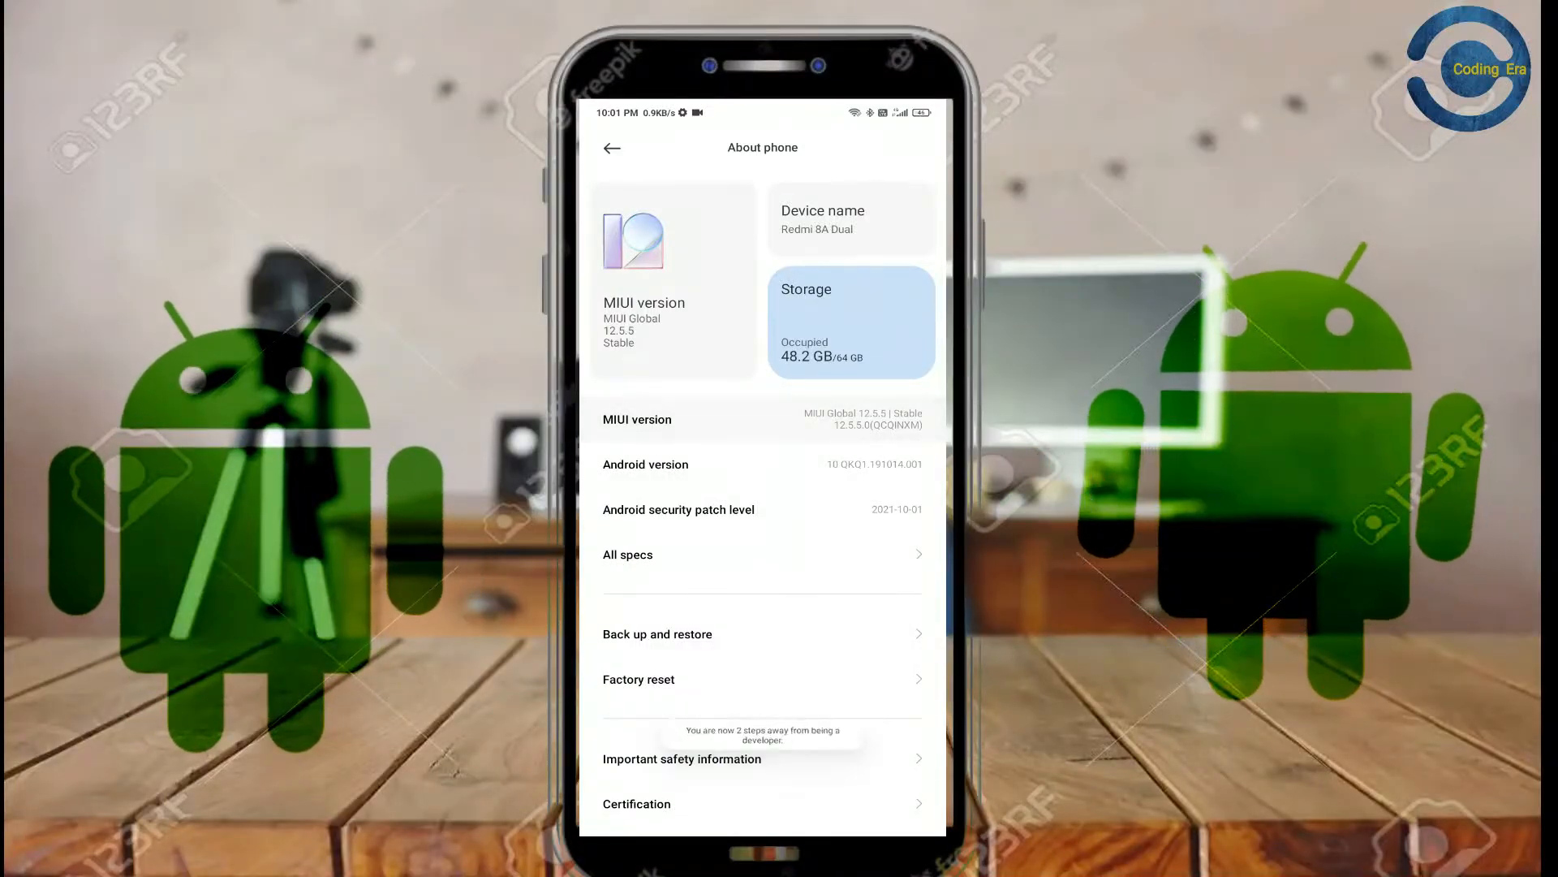
pyautogui.click(763, 420)
pyautogui.click(763, 420)
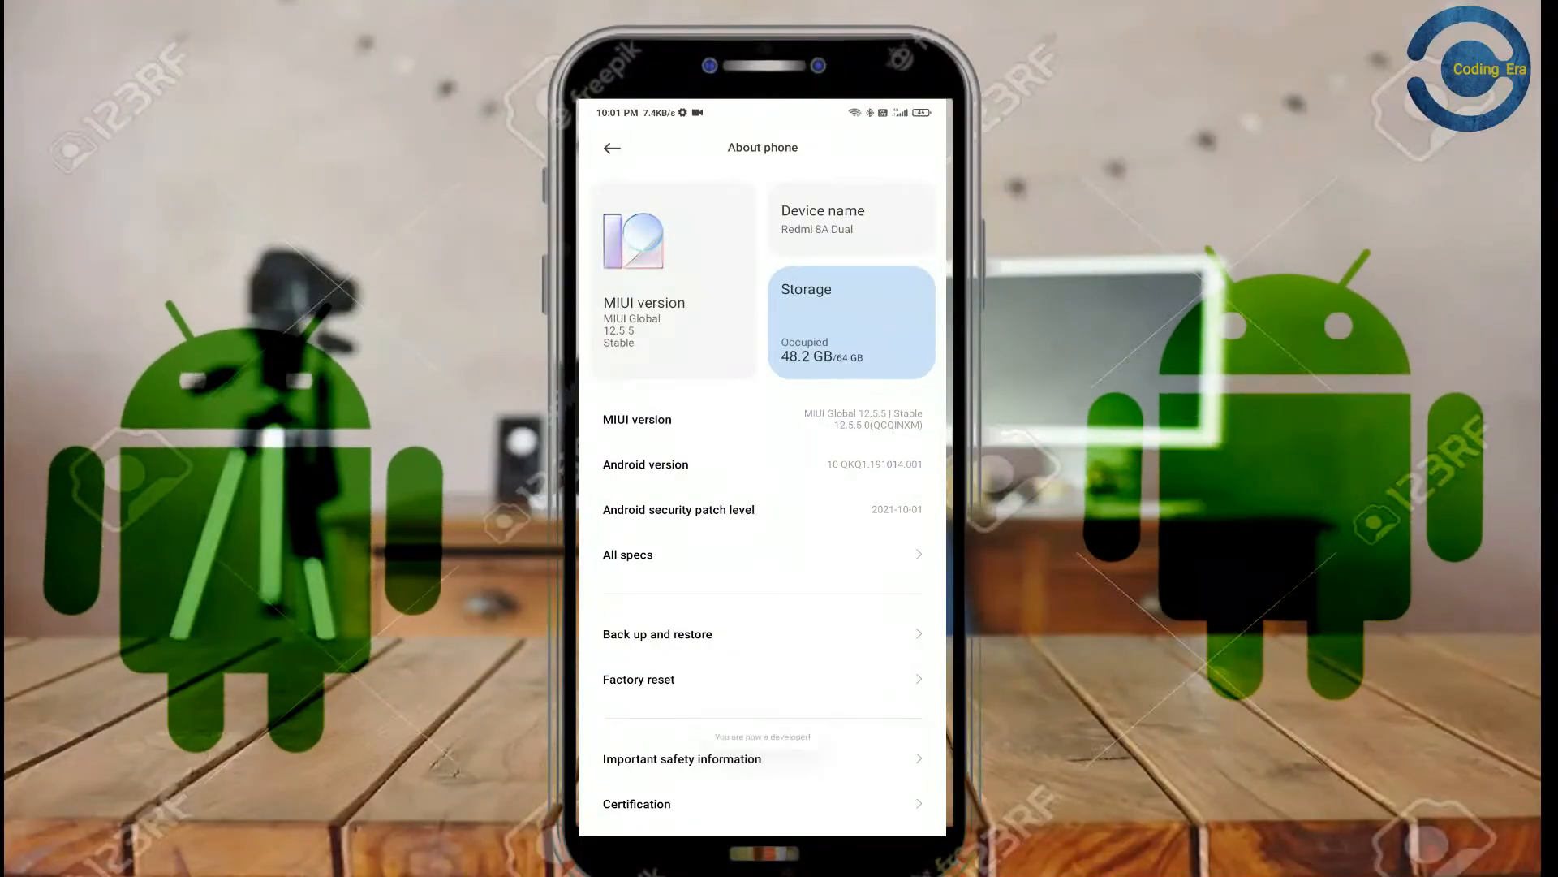
# Turn on USB debugging in the Developer options under Additional settings, accepting the possible risks in the warning.
pyautogui.click(613, 148)
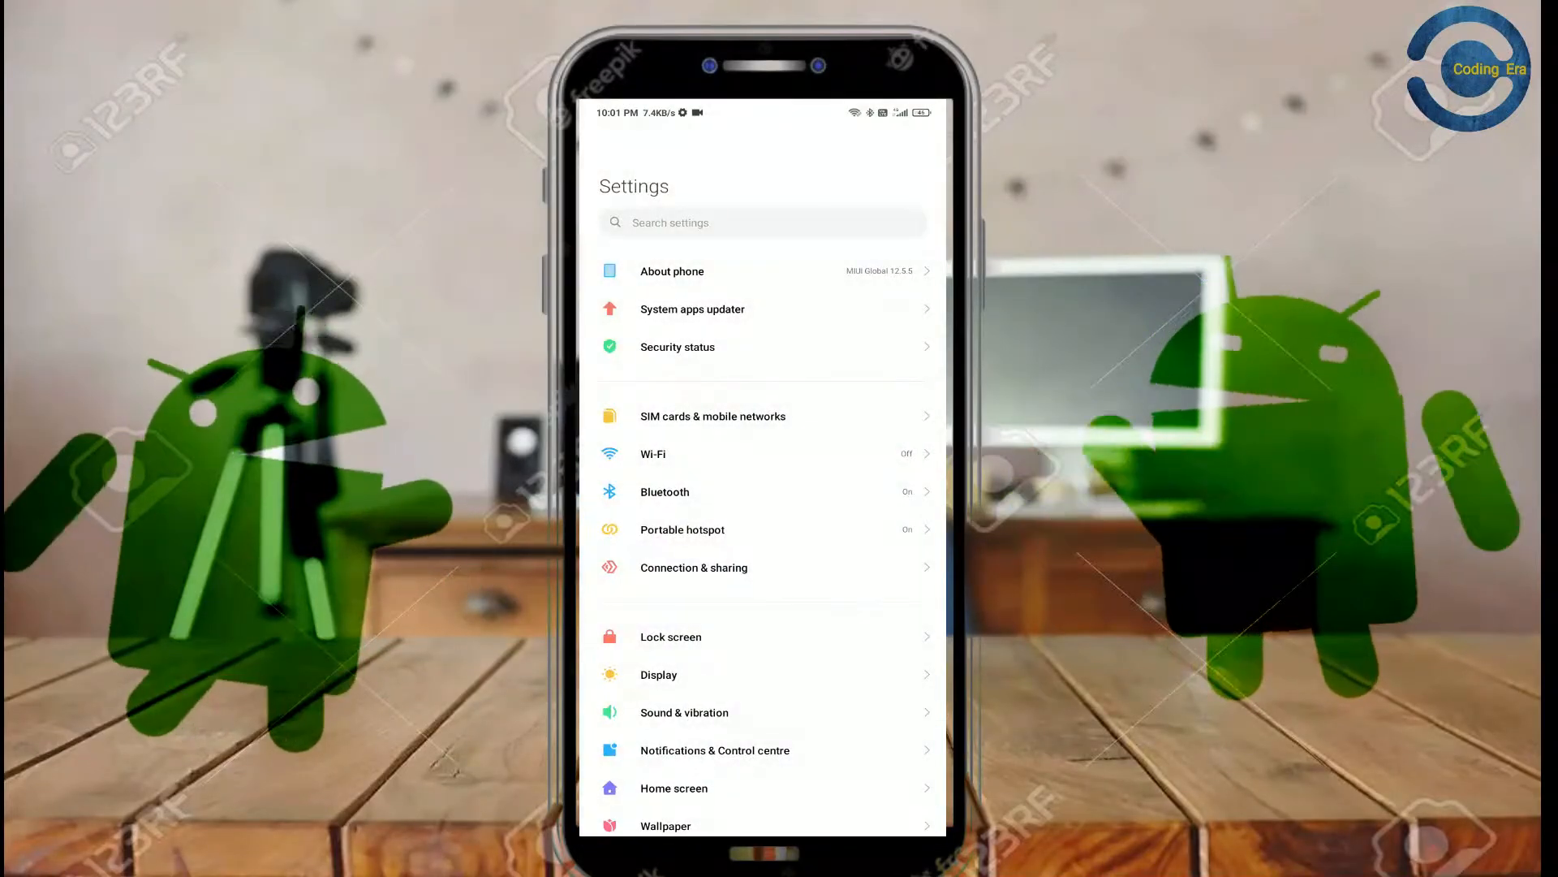
pyautogui.scroll(-8, 763, 487)
pyautogui.click(687, 421)
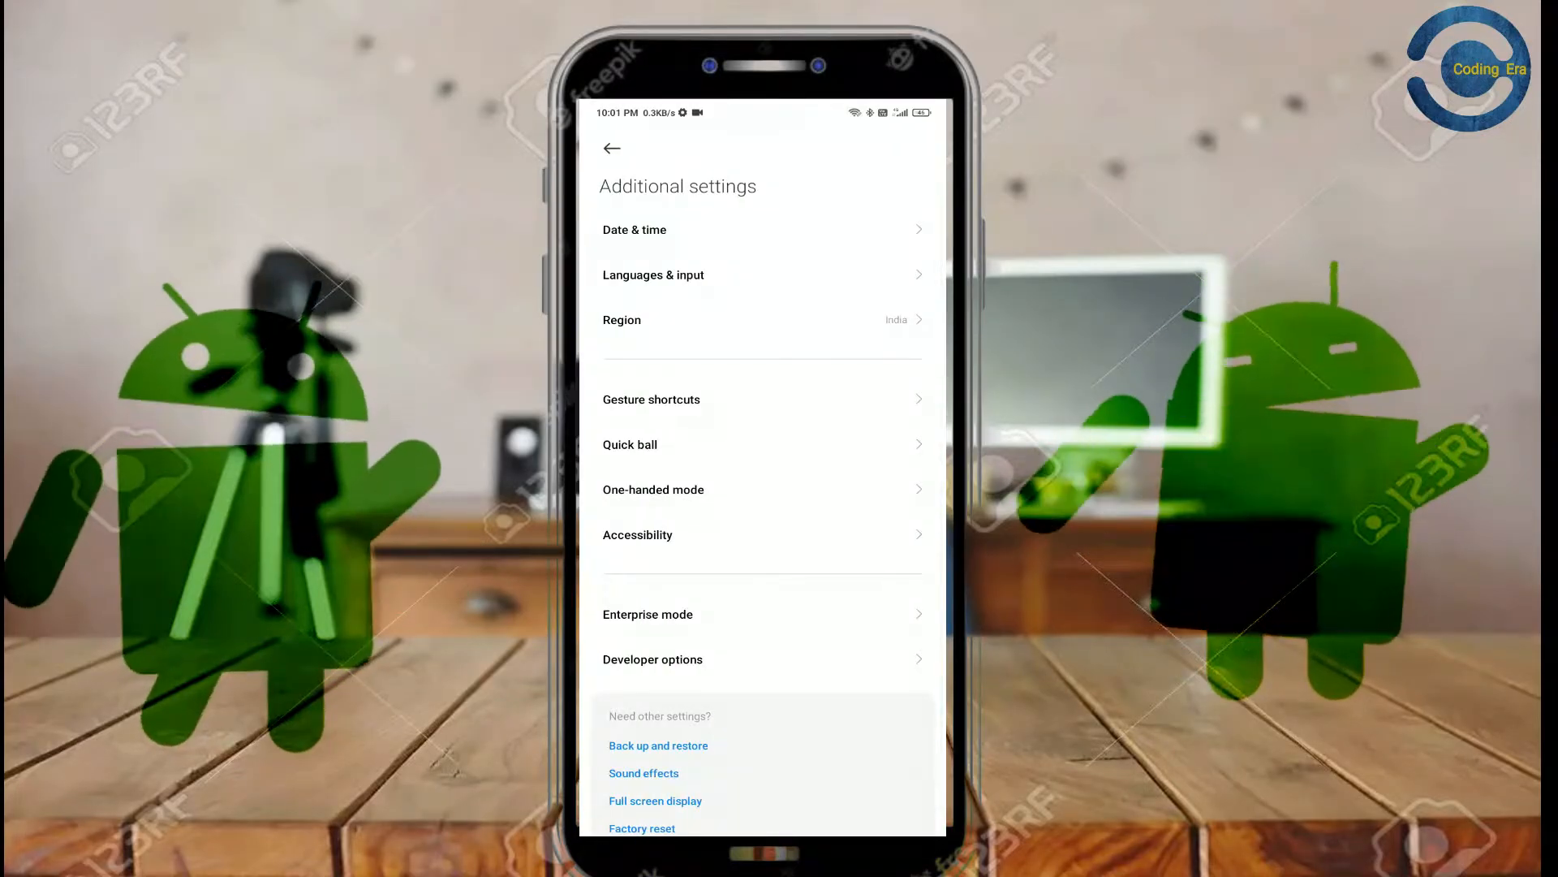
pyautogui.click(653, 659)
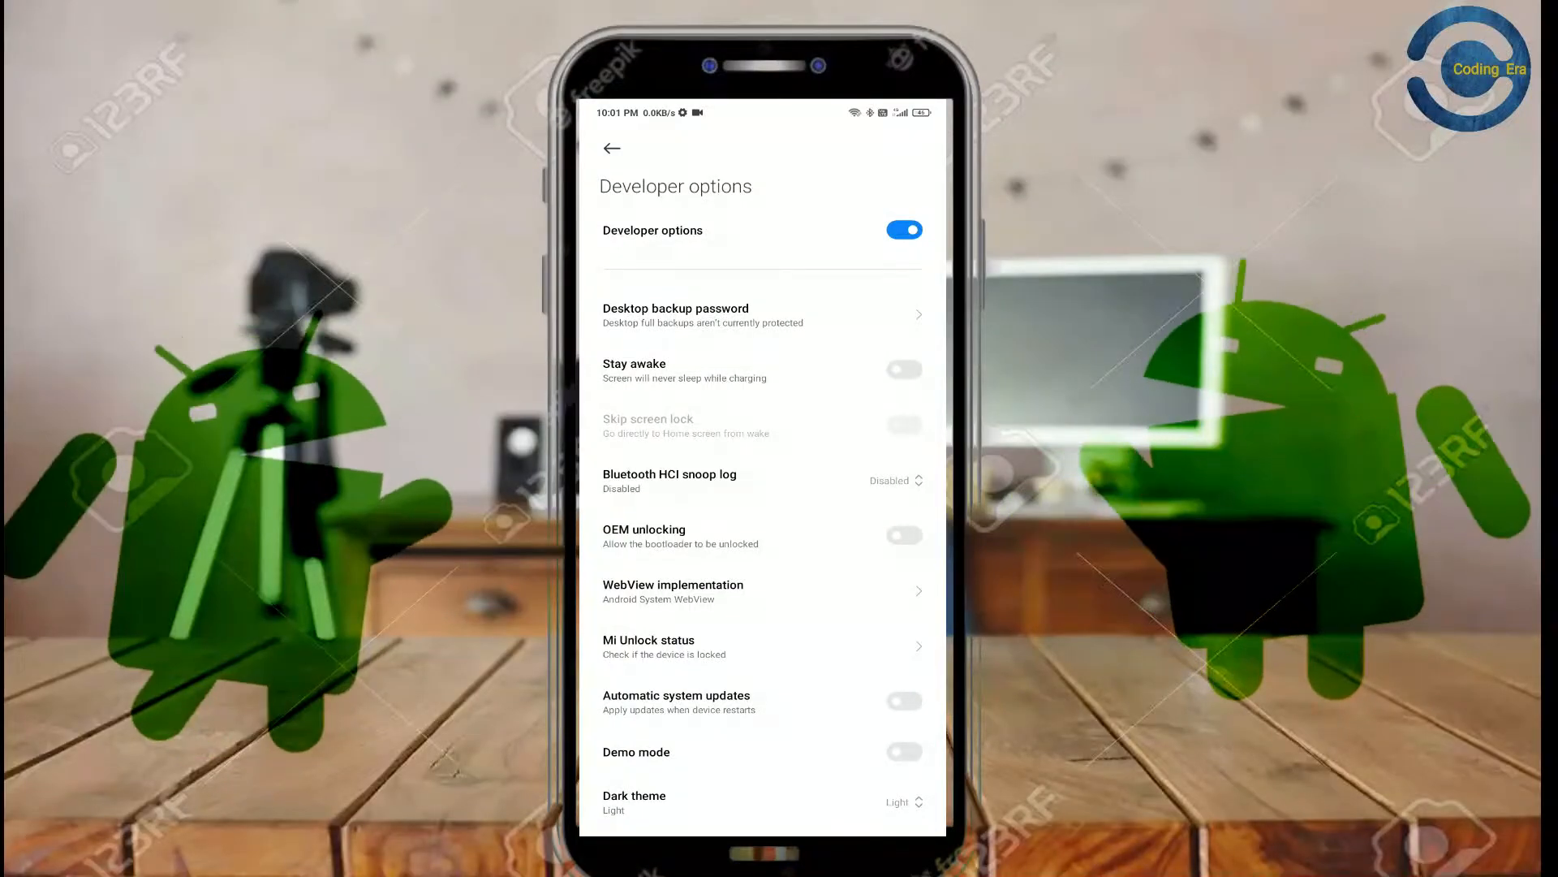
pyautogui.scroll(-7, 763, 487)
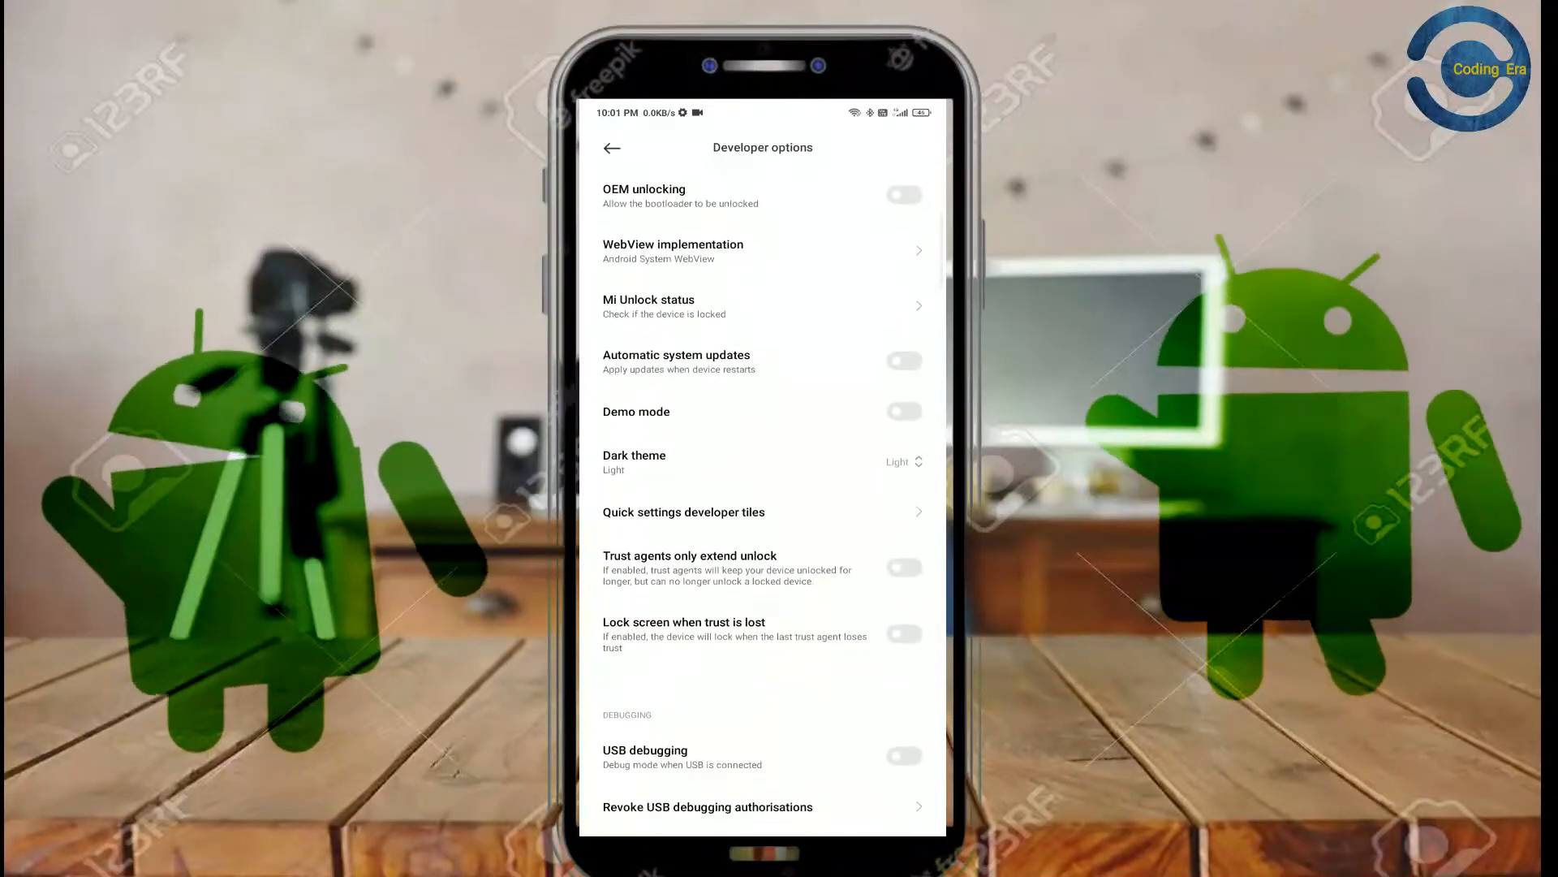
pyautogui.scroll(-2, 763, 487)
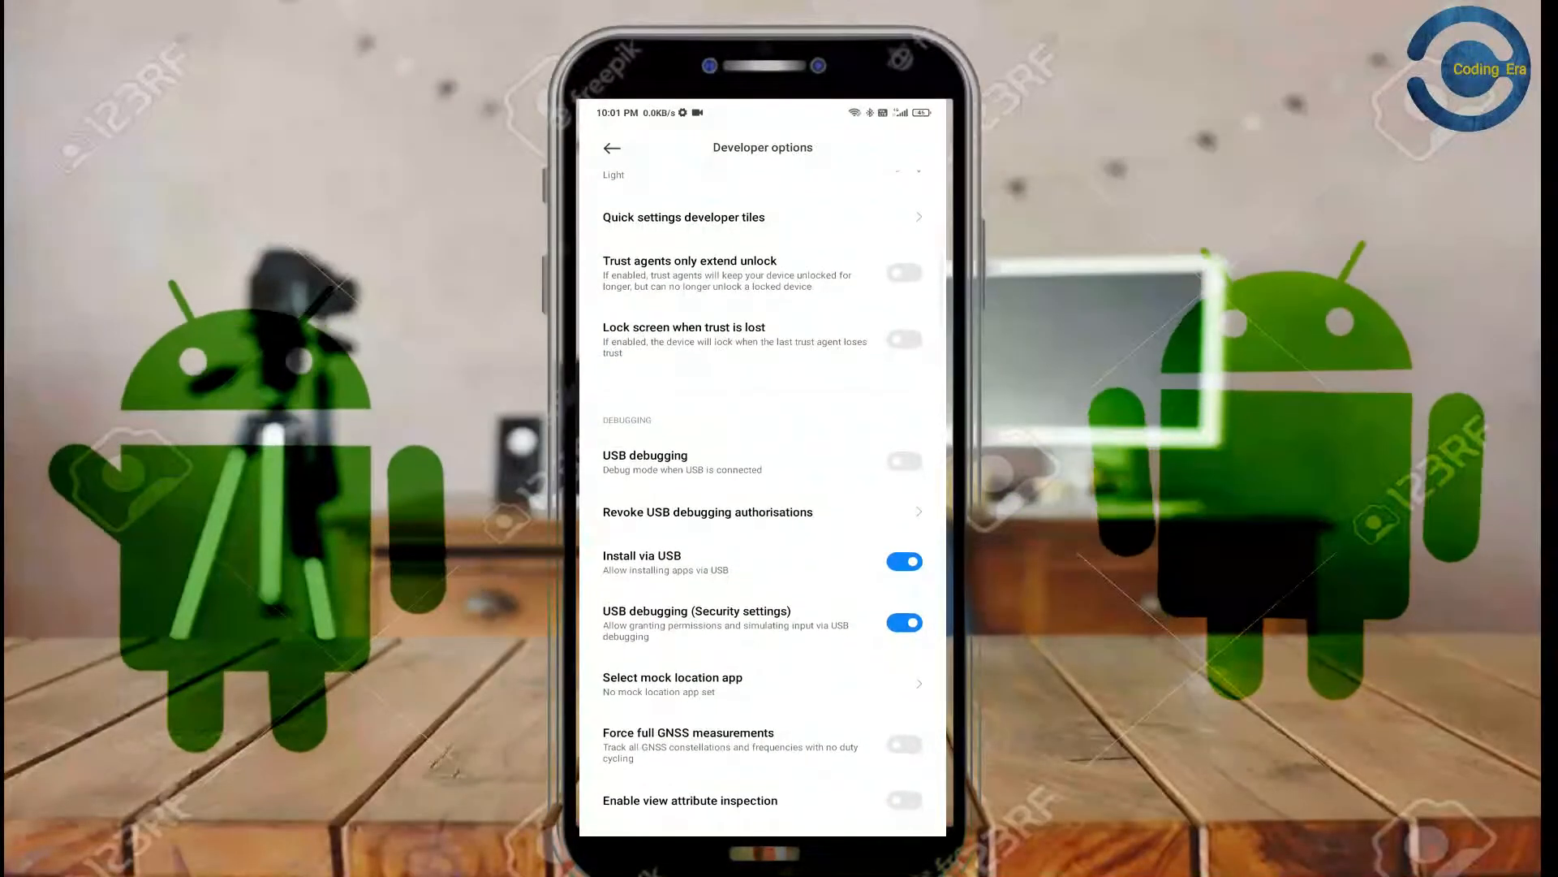
pyautogui.click(904, 460)
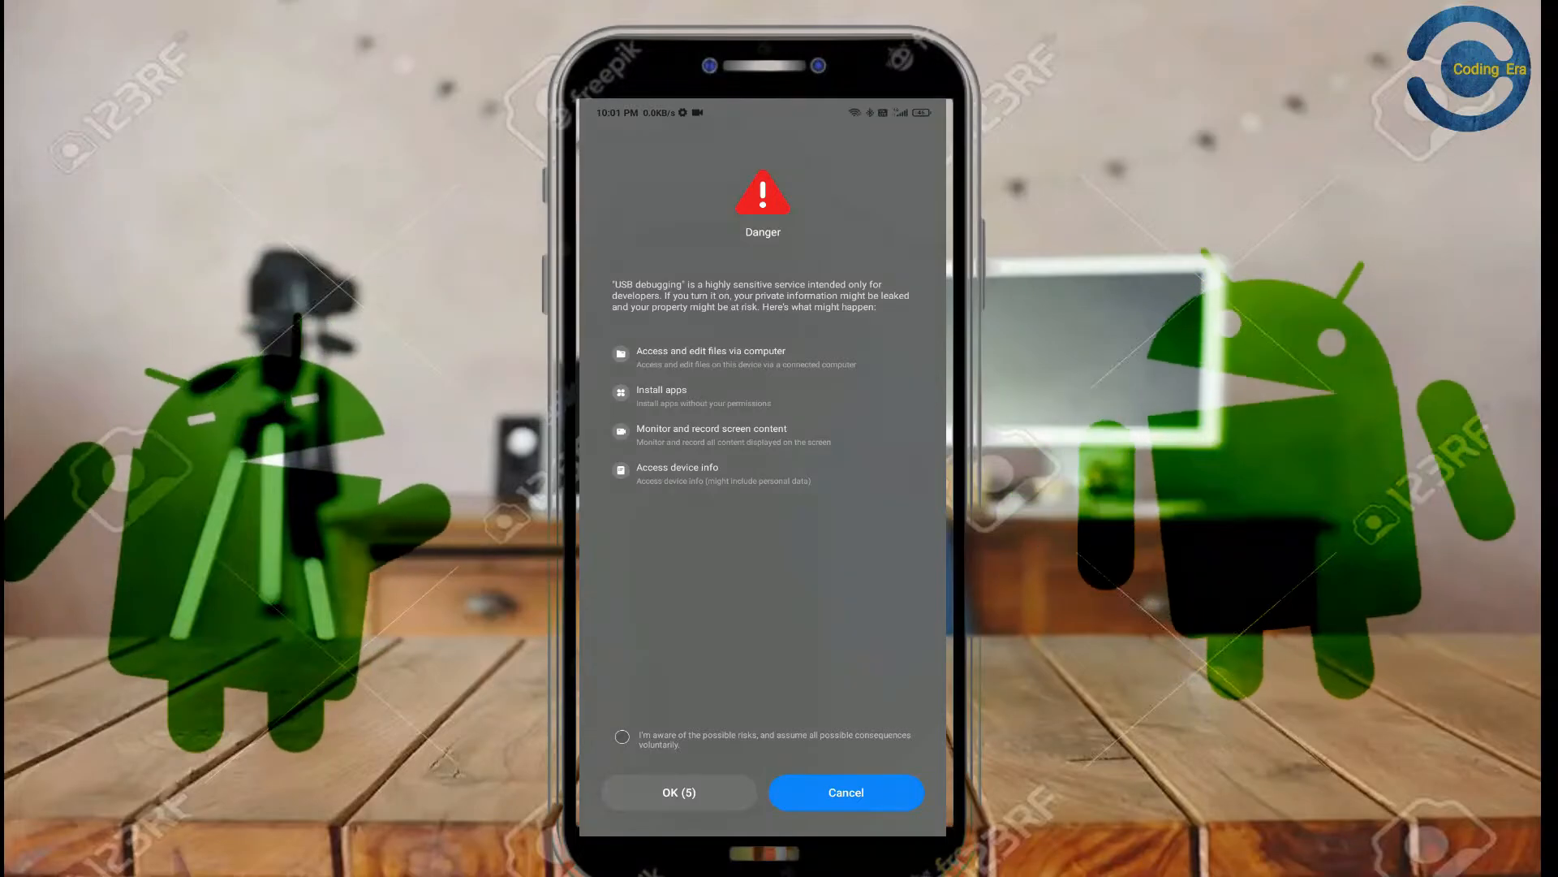
pyautogui.click(621, 736)
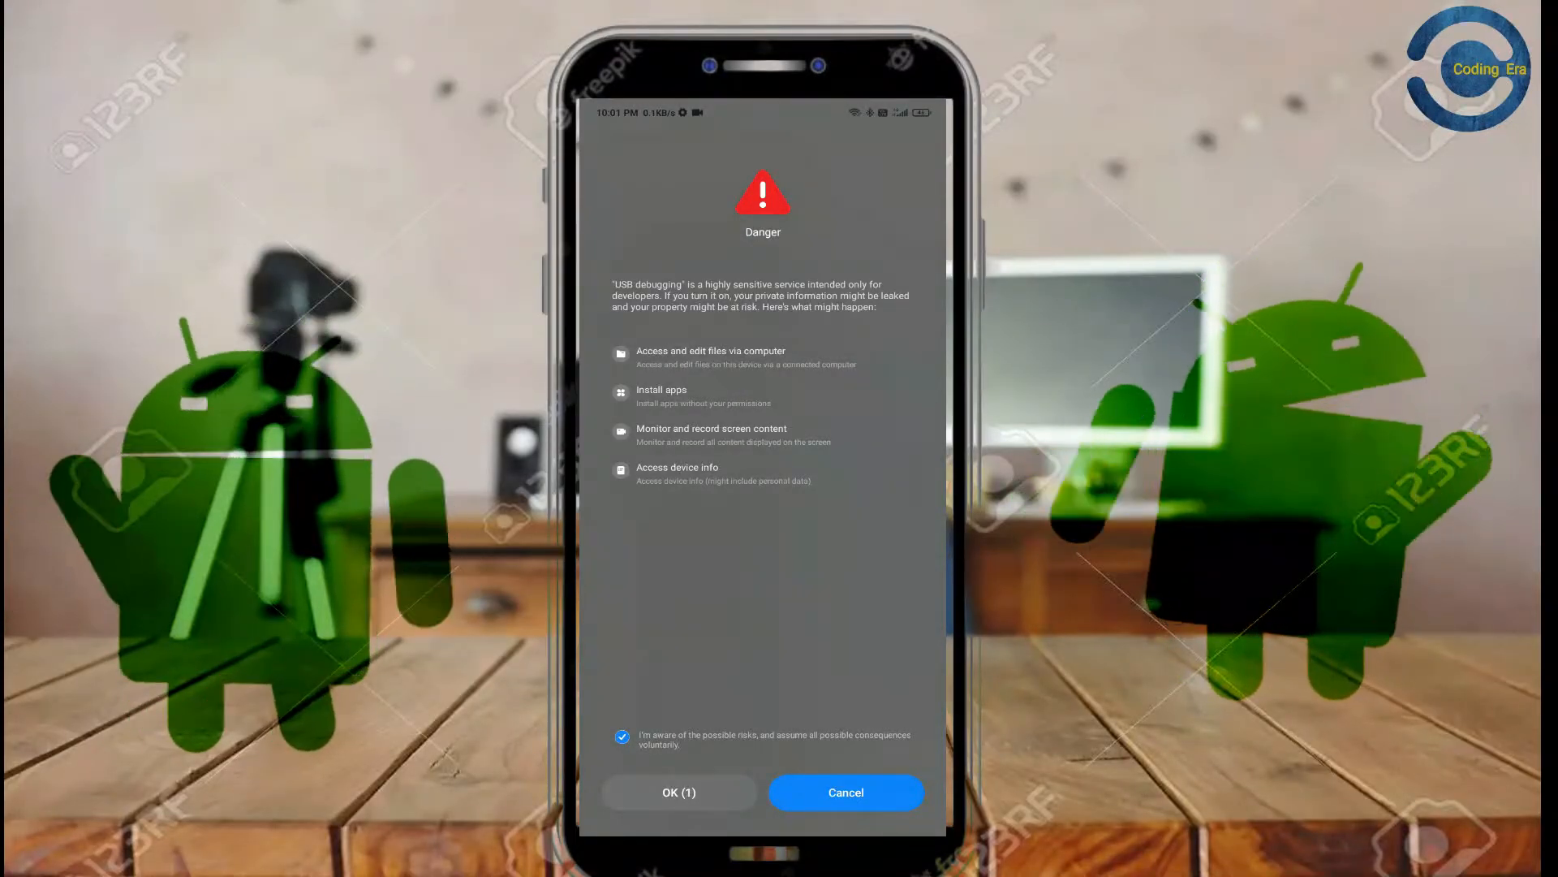
pyautogui.click(679, 793)
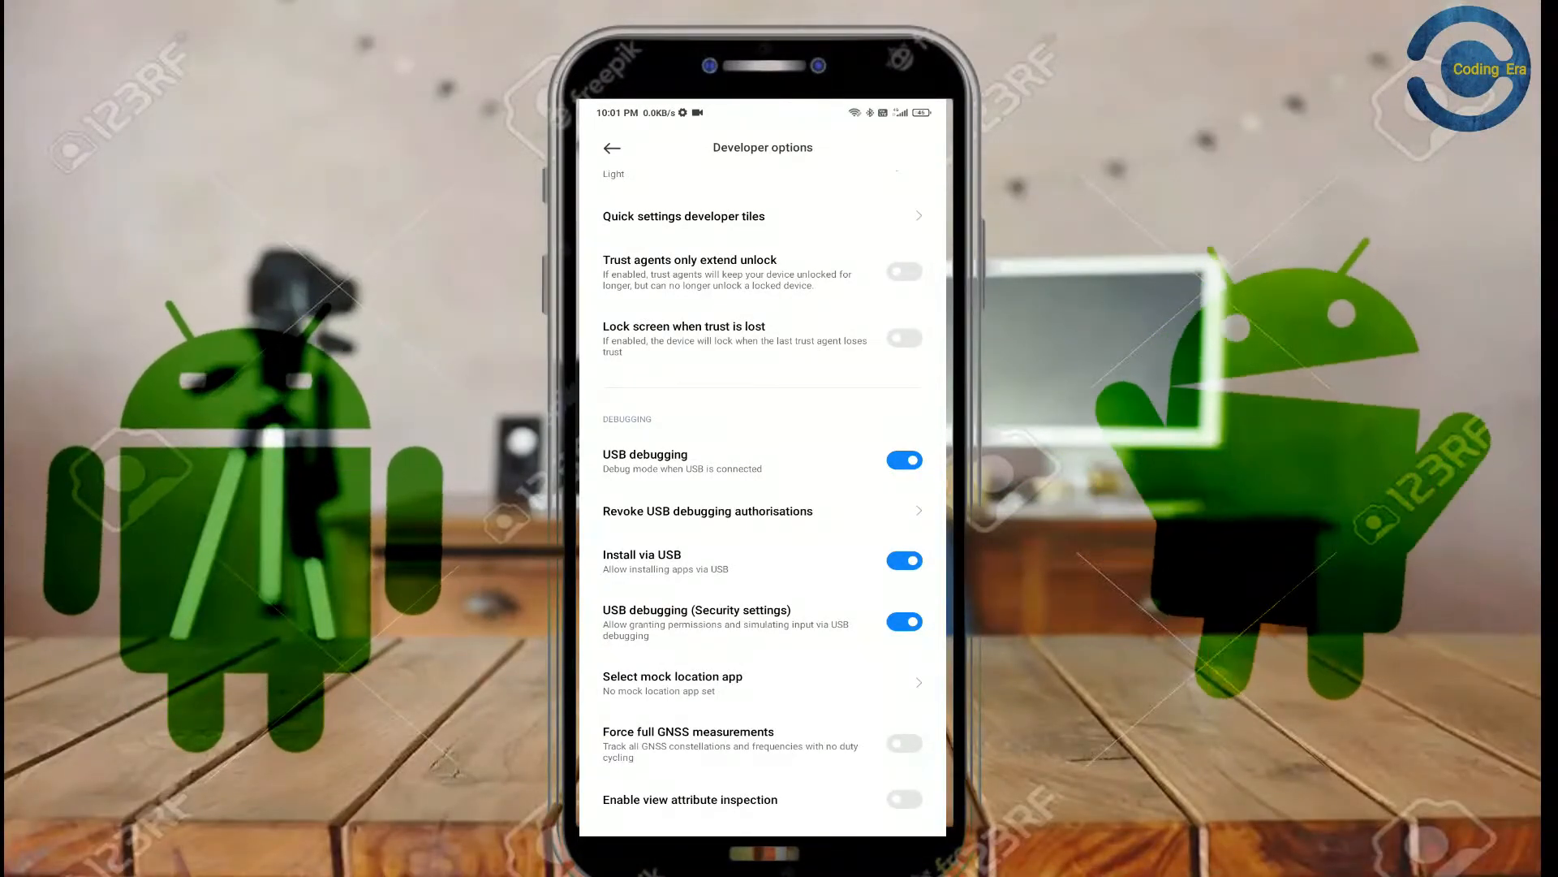
# Review the phone's other debugging options, including Install via USB and USB debugging (Security settings).
pyautogui.scroll(-1, 763, 487)
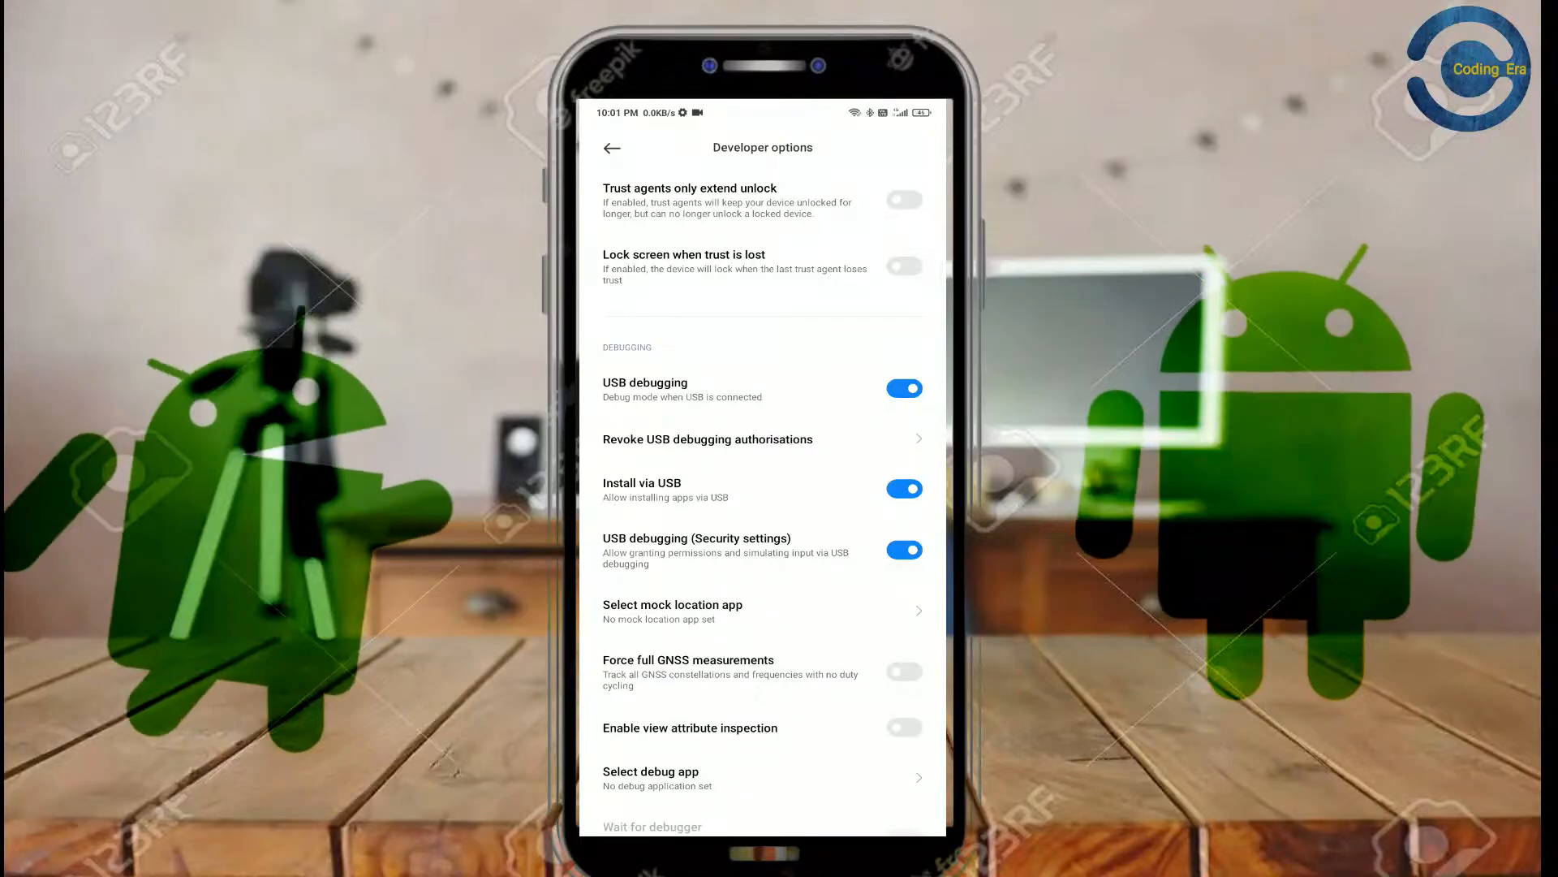
pyautogui.scroll(-2, 763, 487)
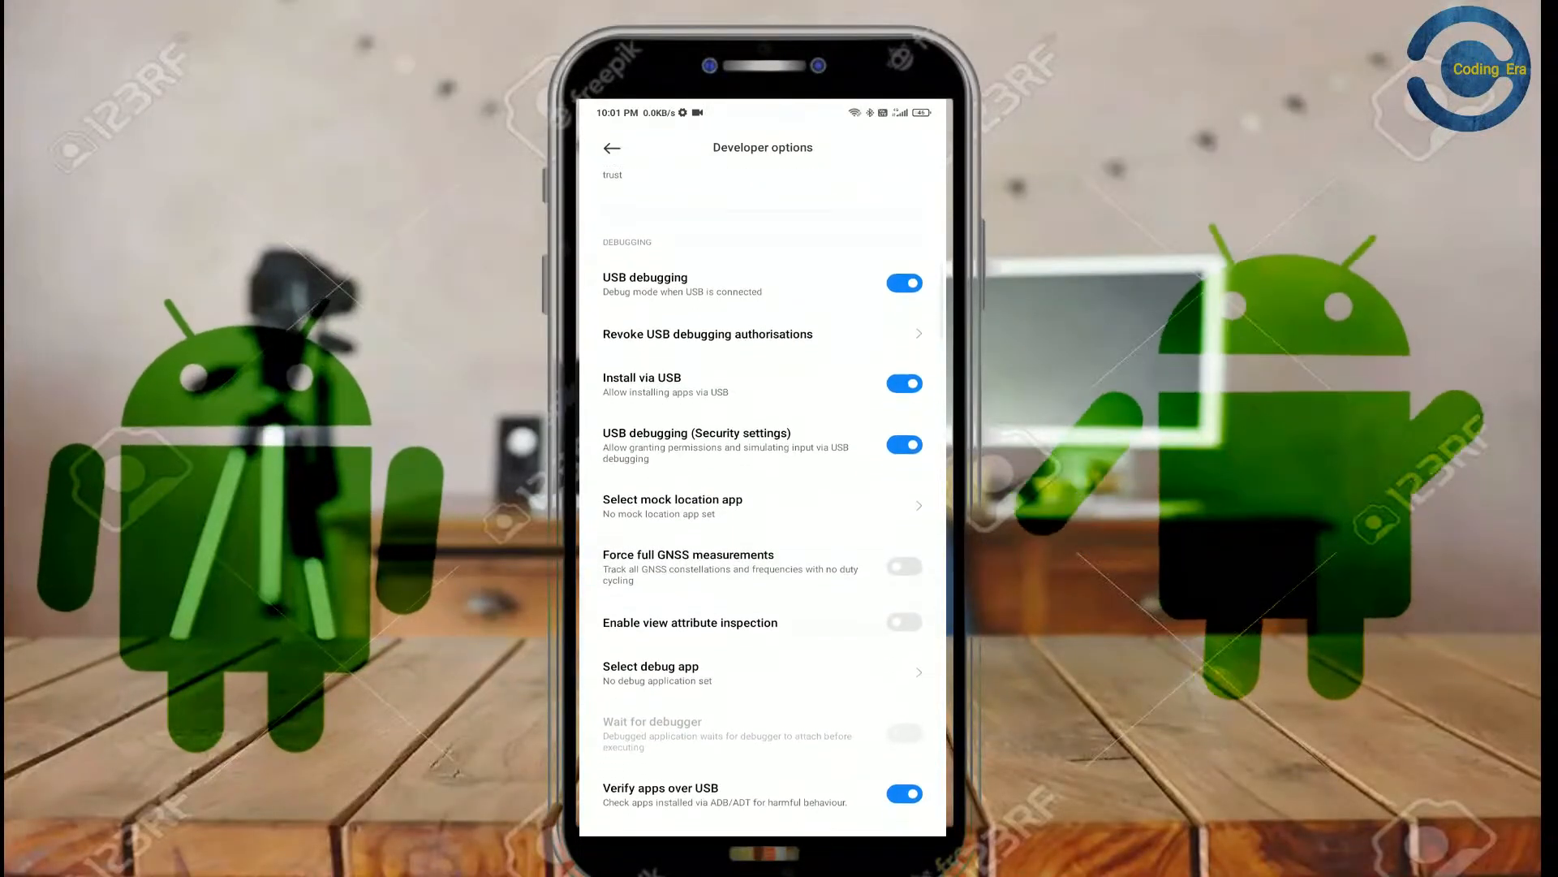
pyautogui.scroll(-1, 763, 487)
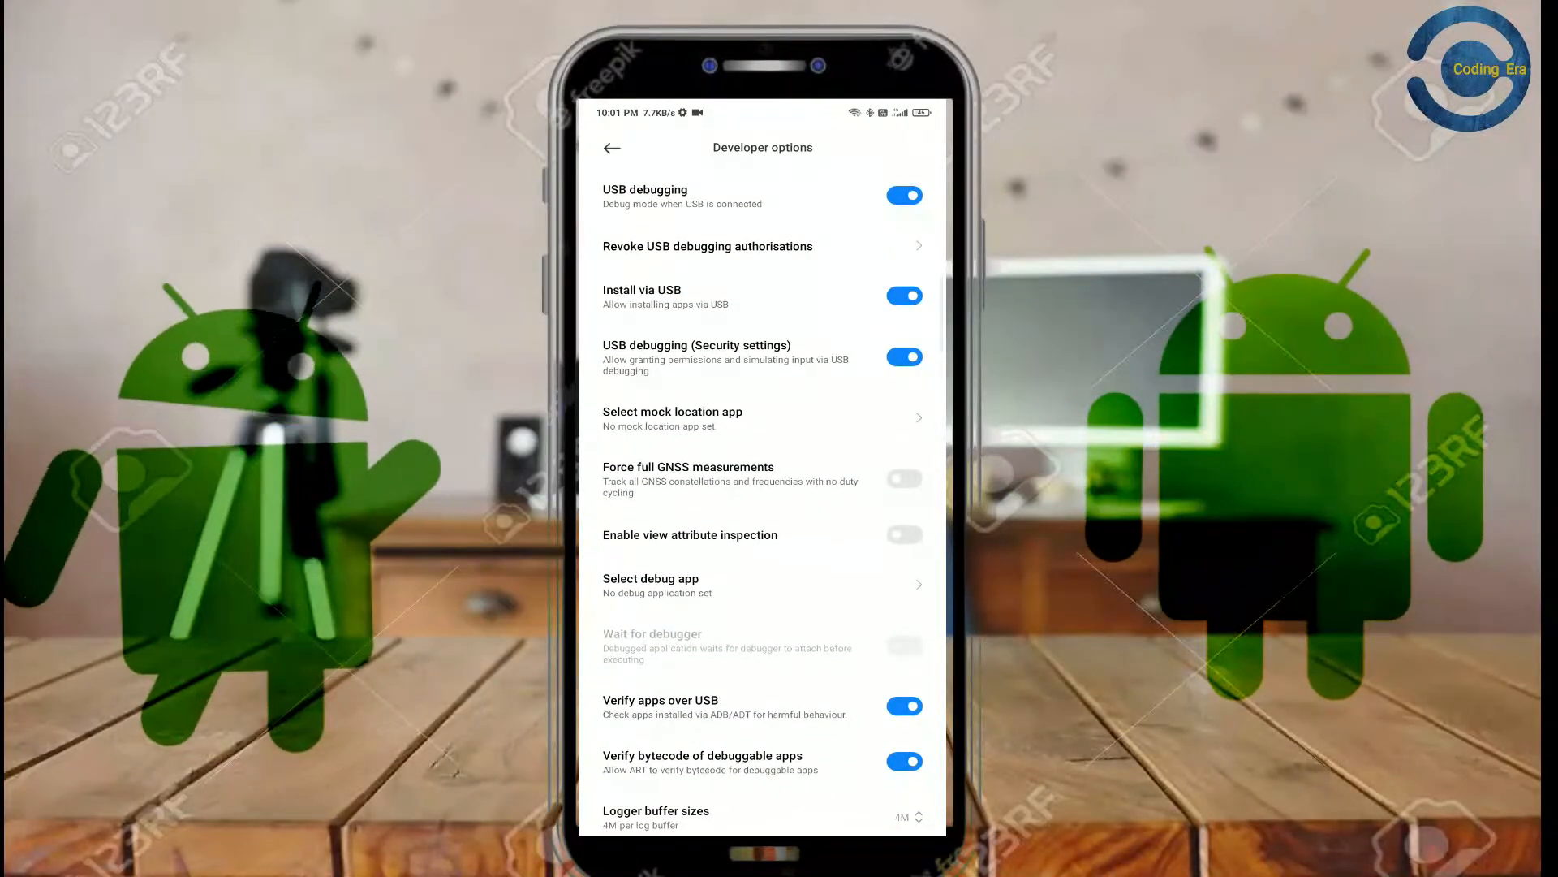
pyautogui.scroll(1, 763, 487)
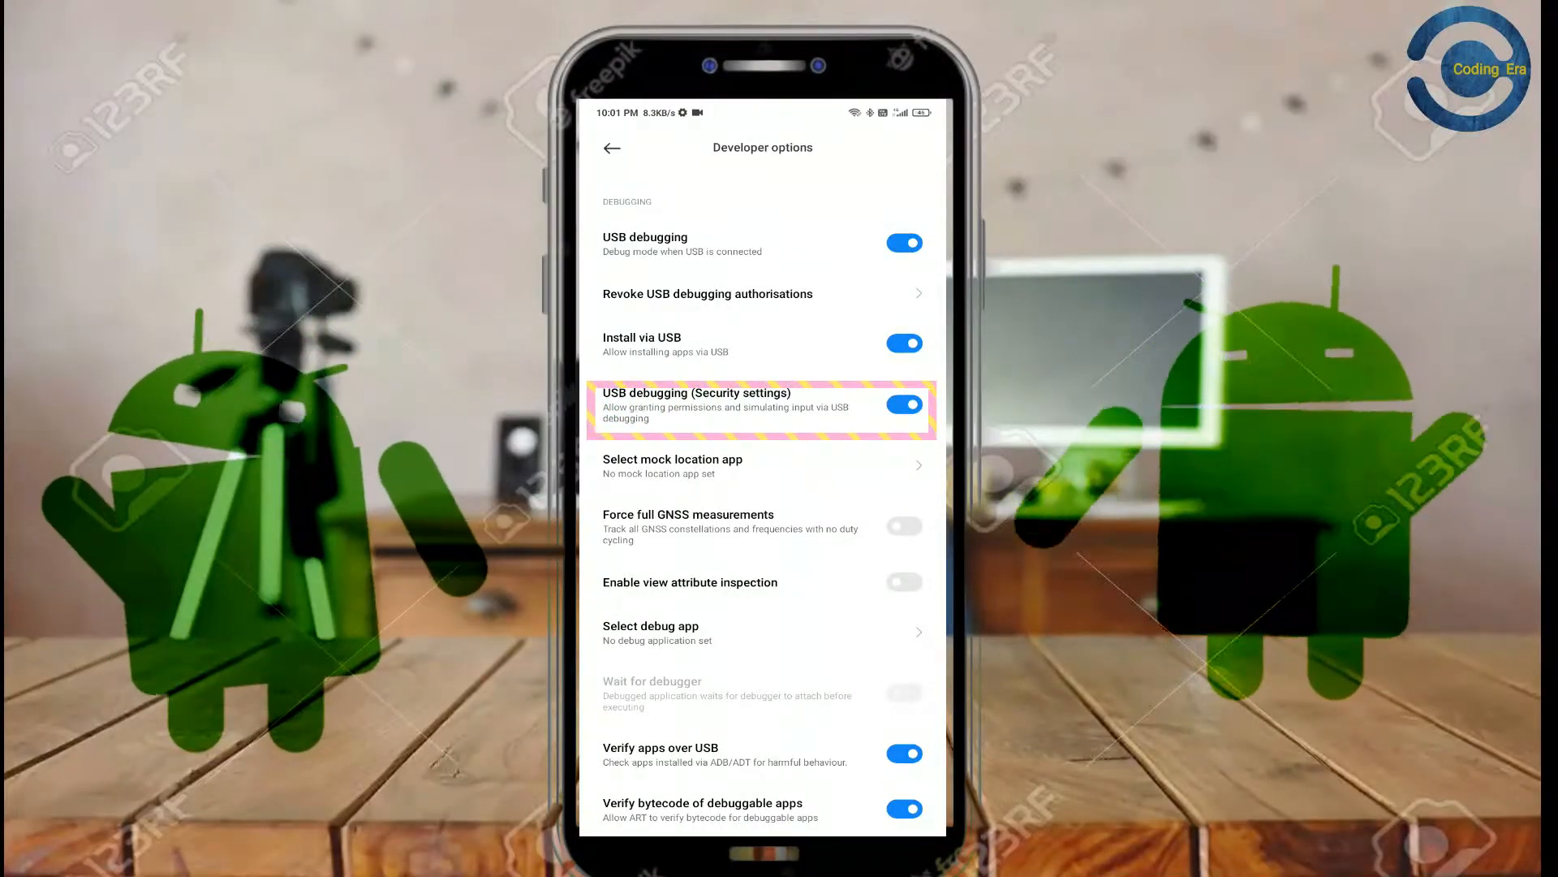
pyautogui.scroll(-7, 763, 487)
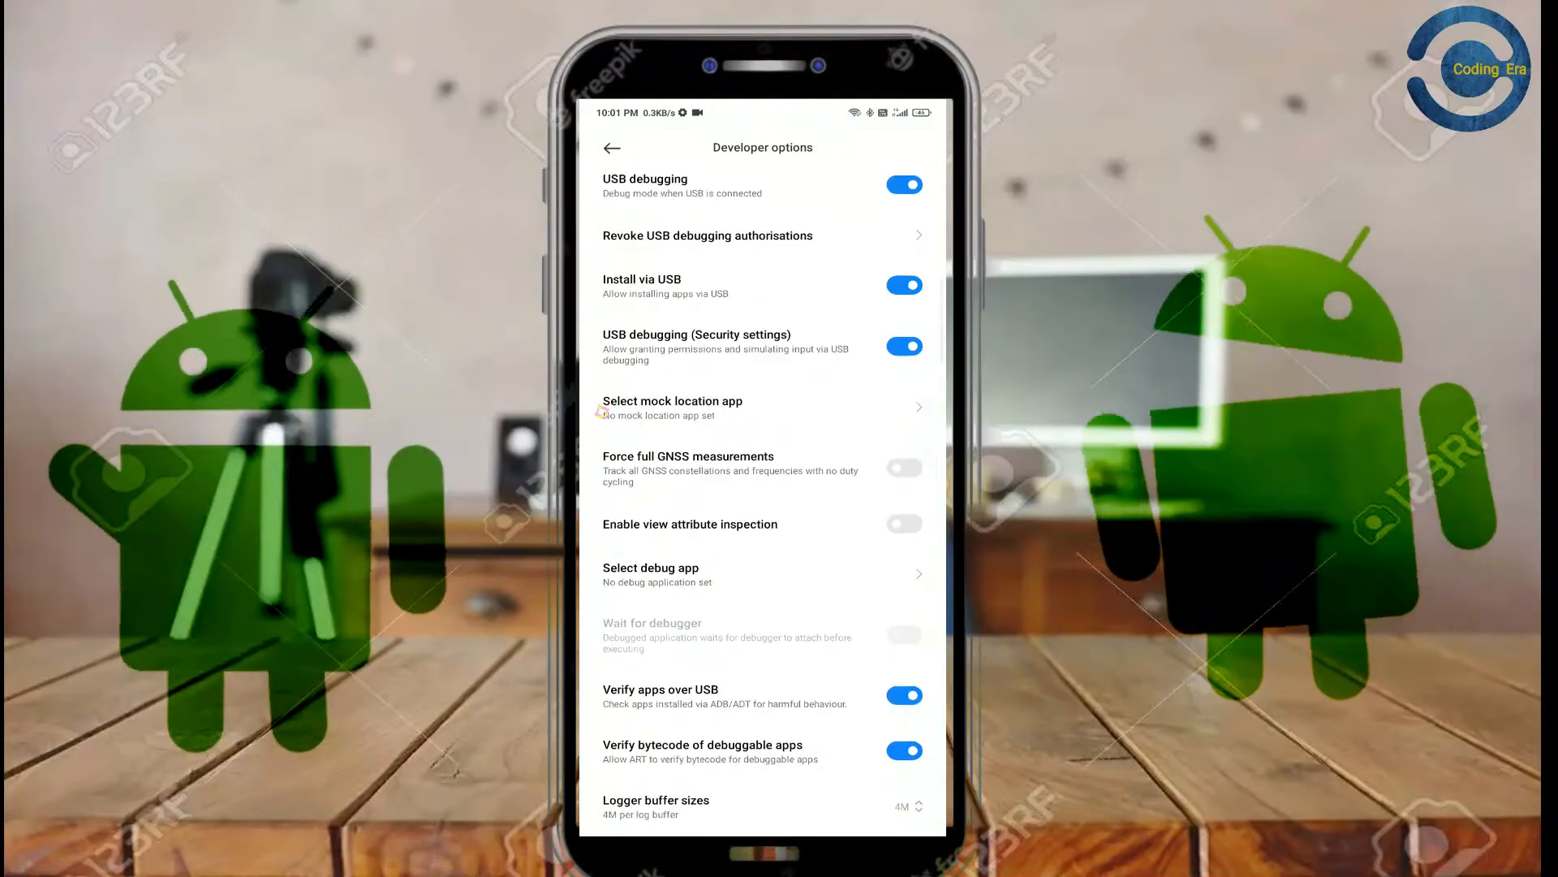
pyautogui.moveTo(763, 831); pyautogui.dragTo(763, 633)
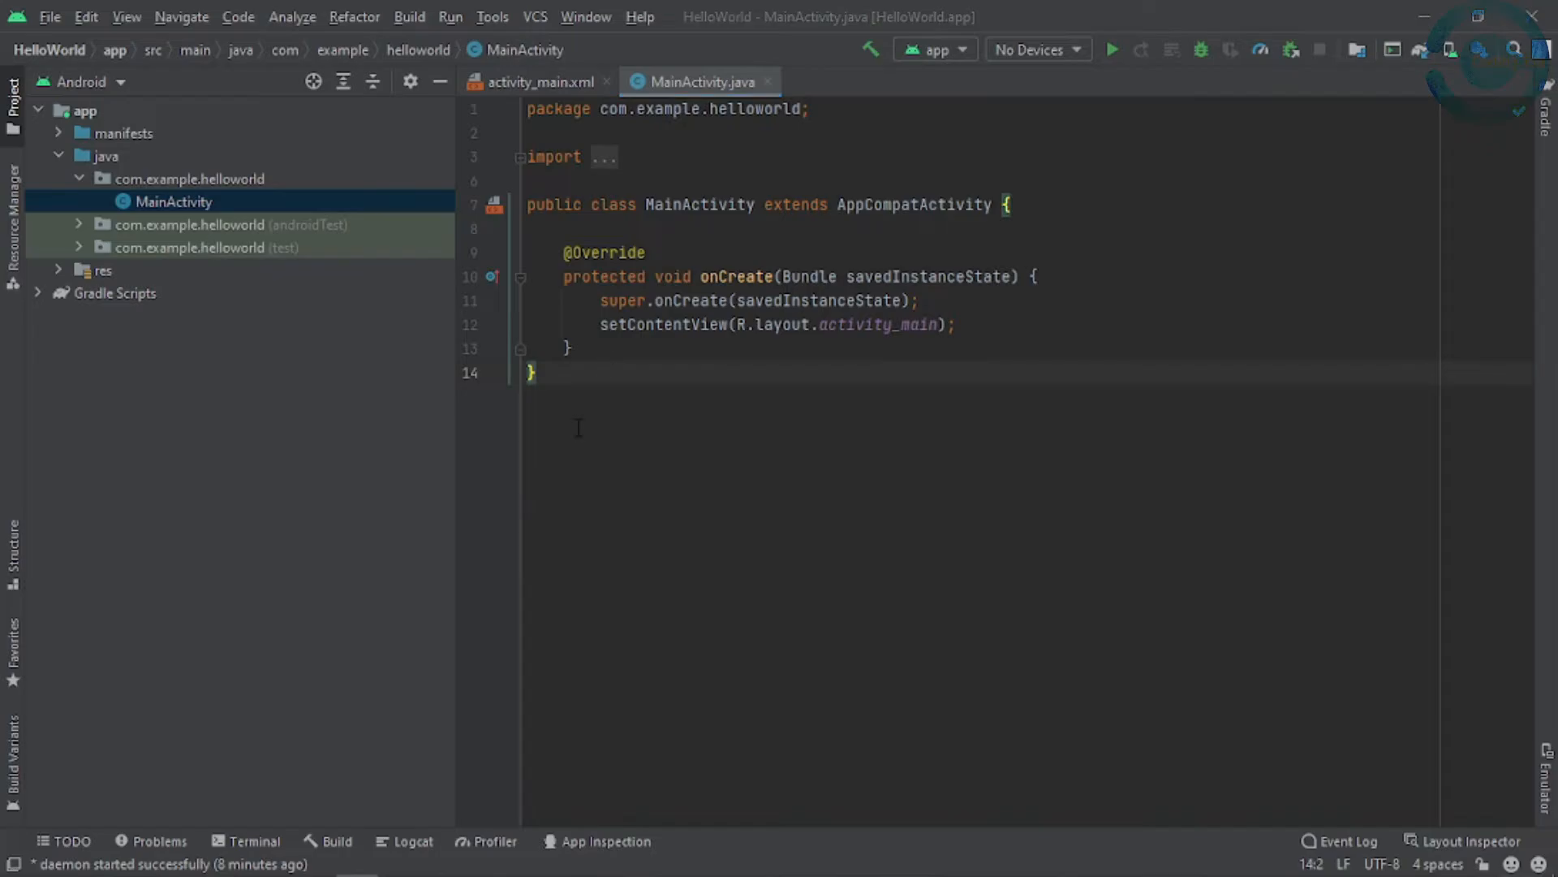
# Switch to Google Chrome, search for "vysor for pc" and open the Vysor Downloads page.
pyautogui.press('super')
pyautogui.press('super')
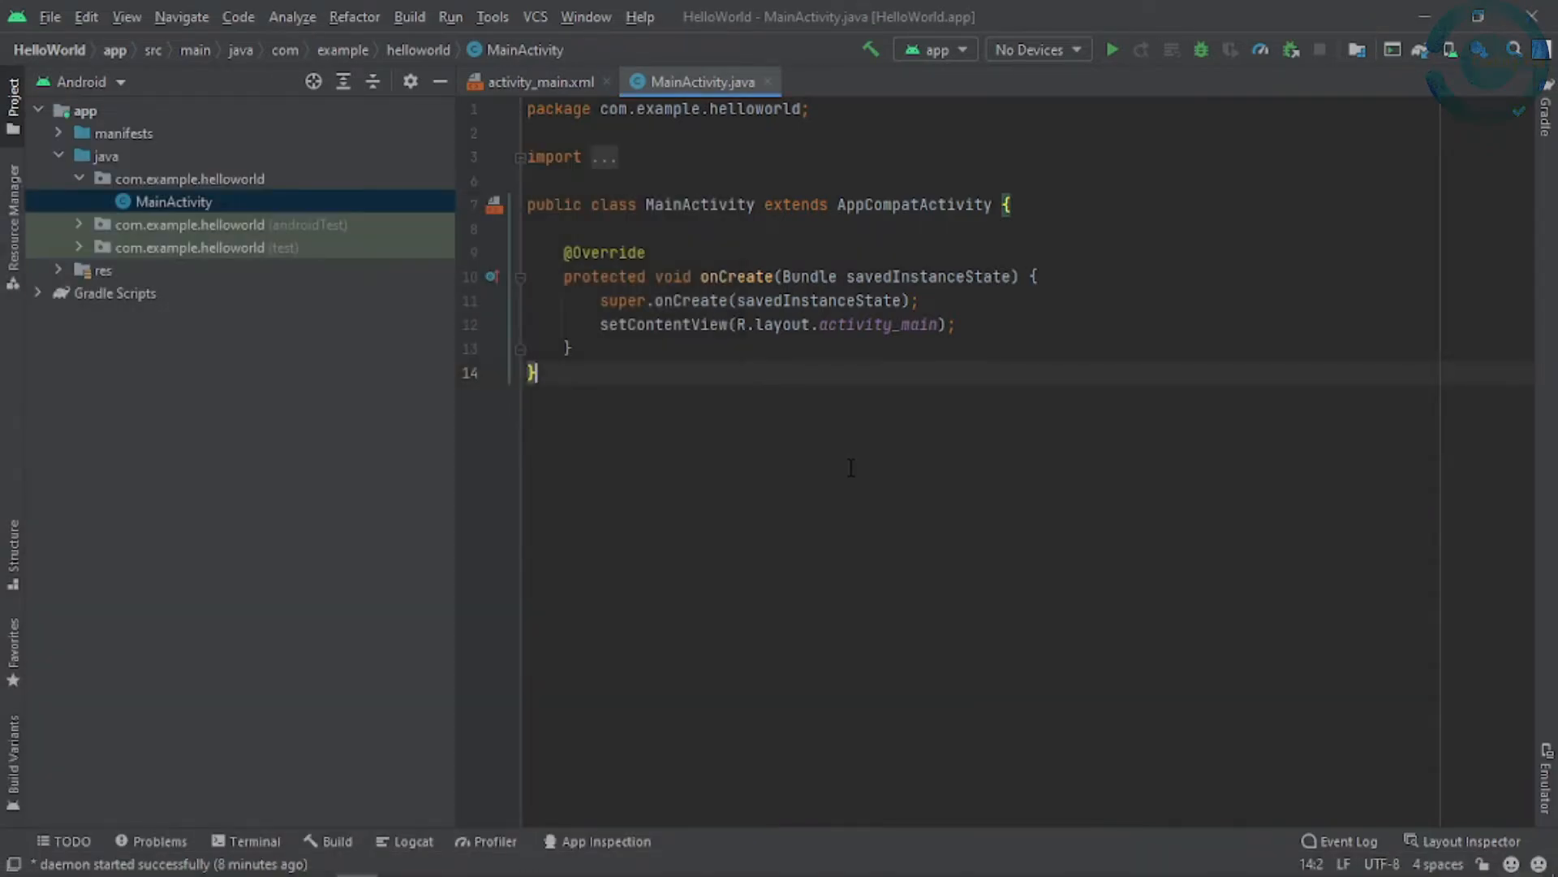
pyautogui.press('super')
pyautogui.write('chr')
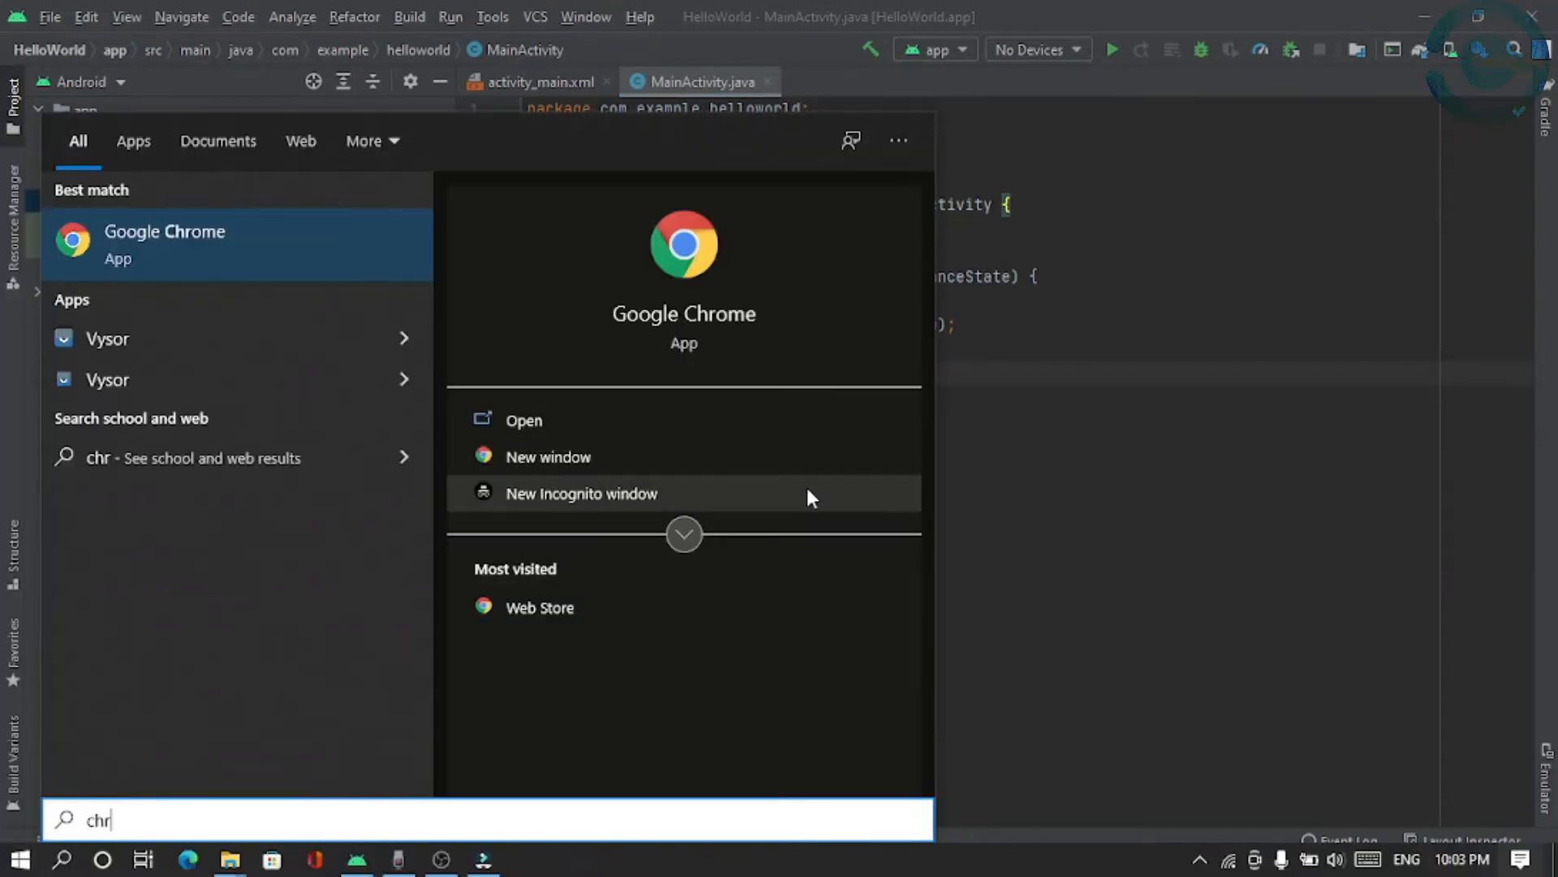
pyautogui.click(270, 261)
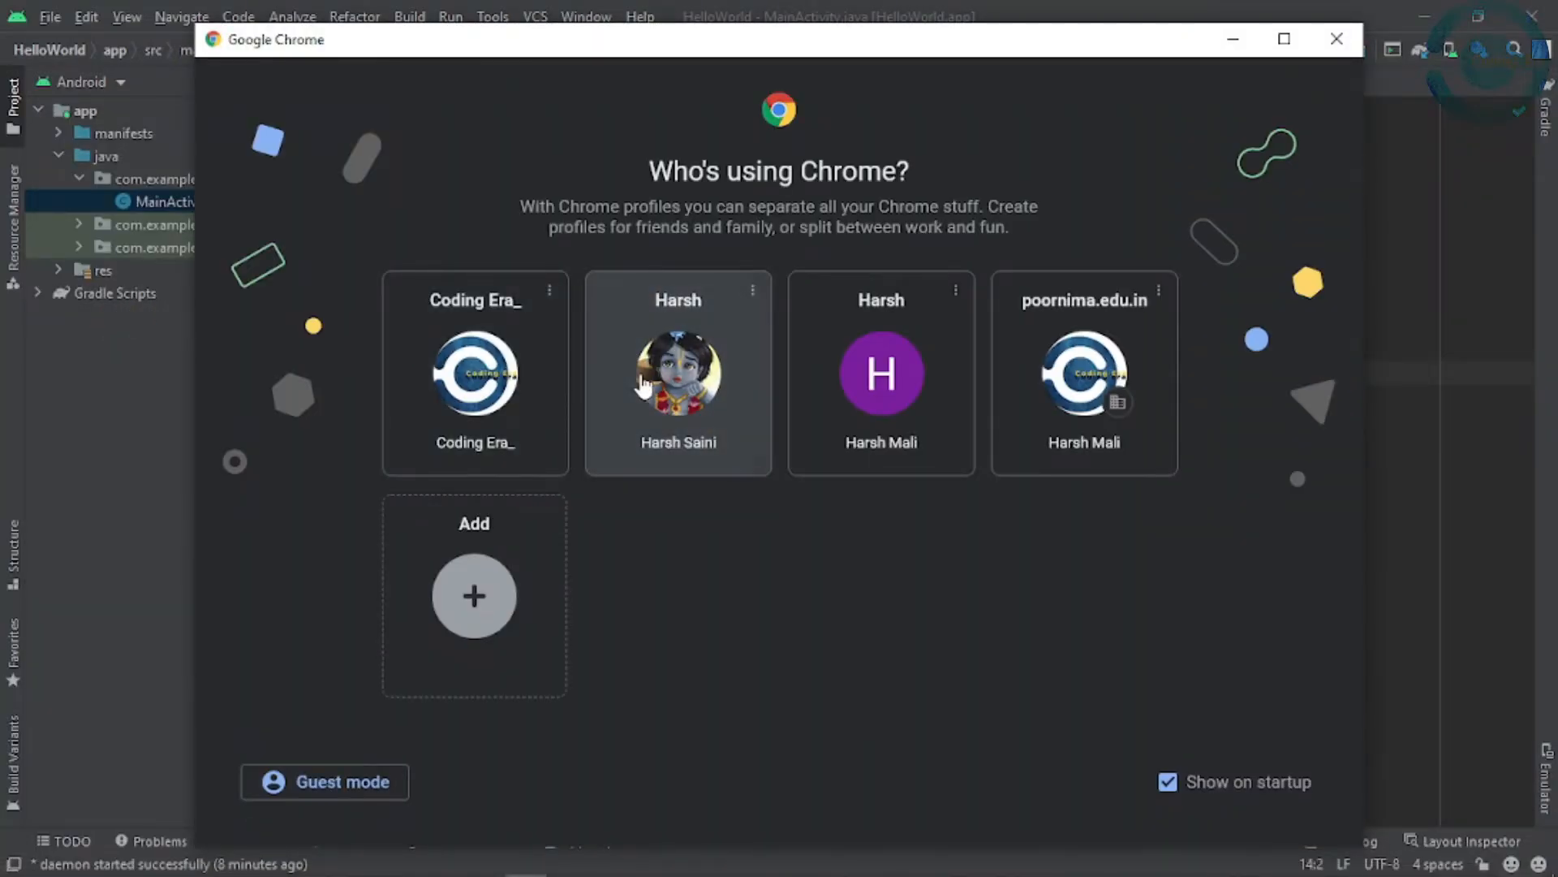
pyautogui.click(643, 385)
pyautogui.write('v')
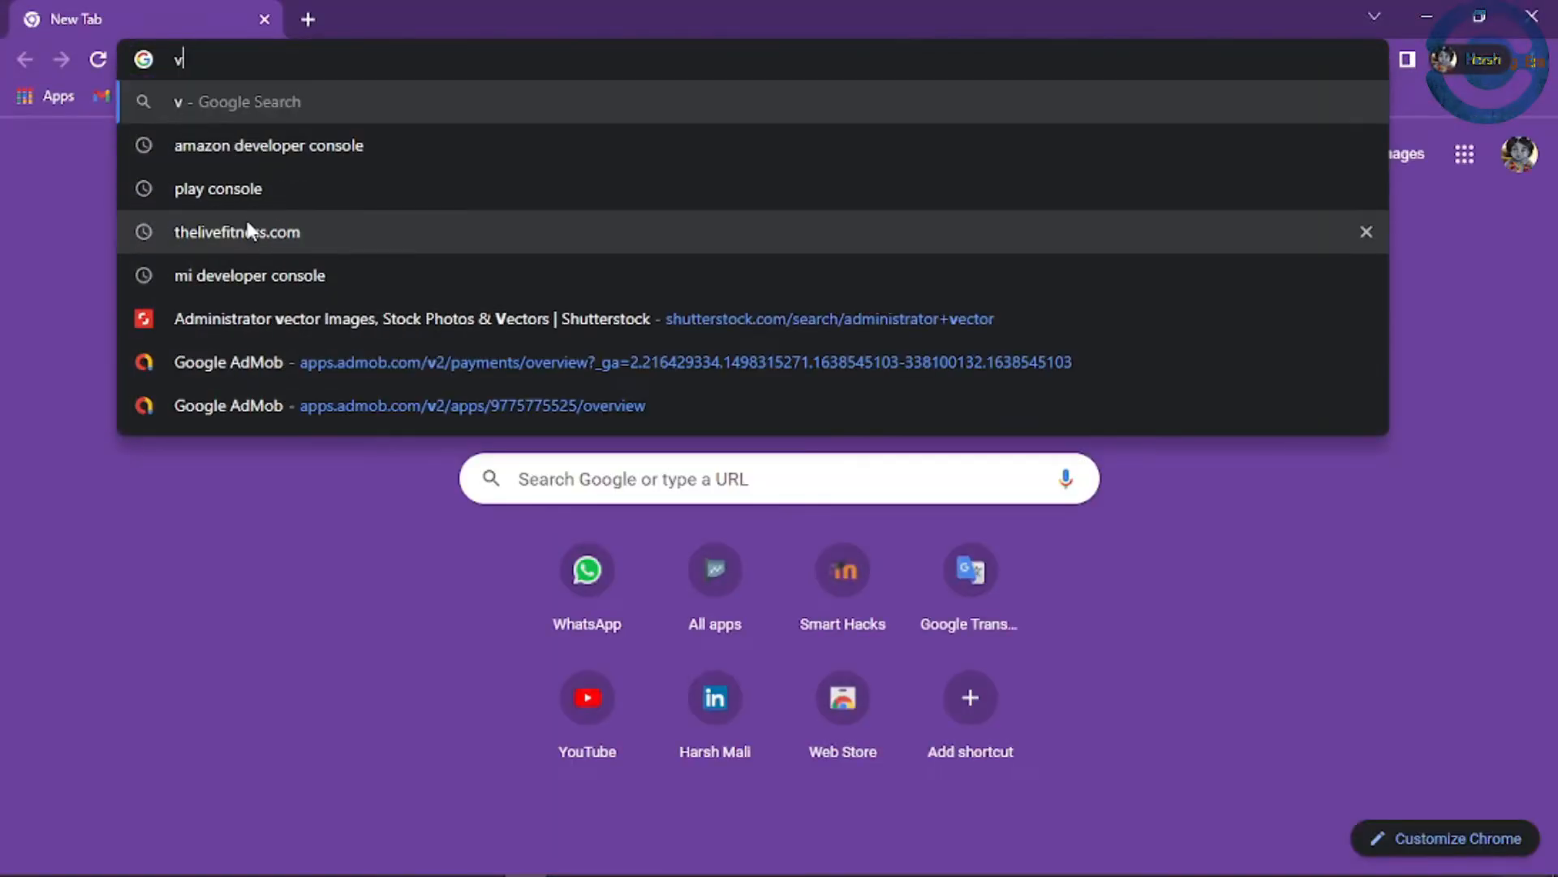
pyautogui.write('ysor')
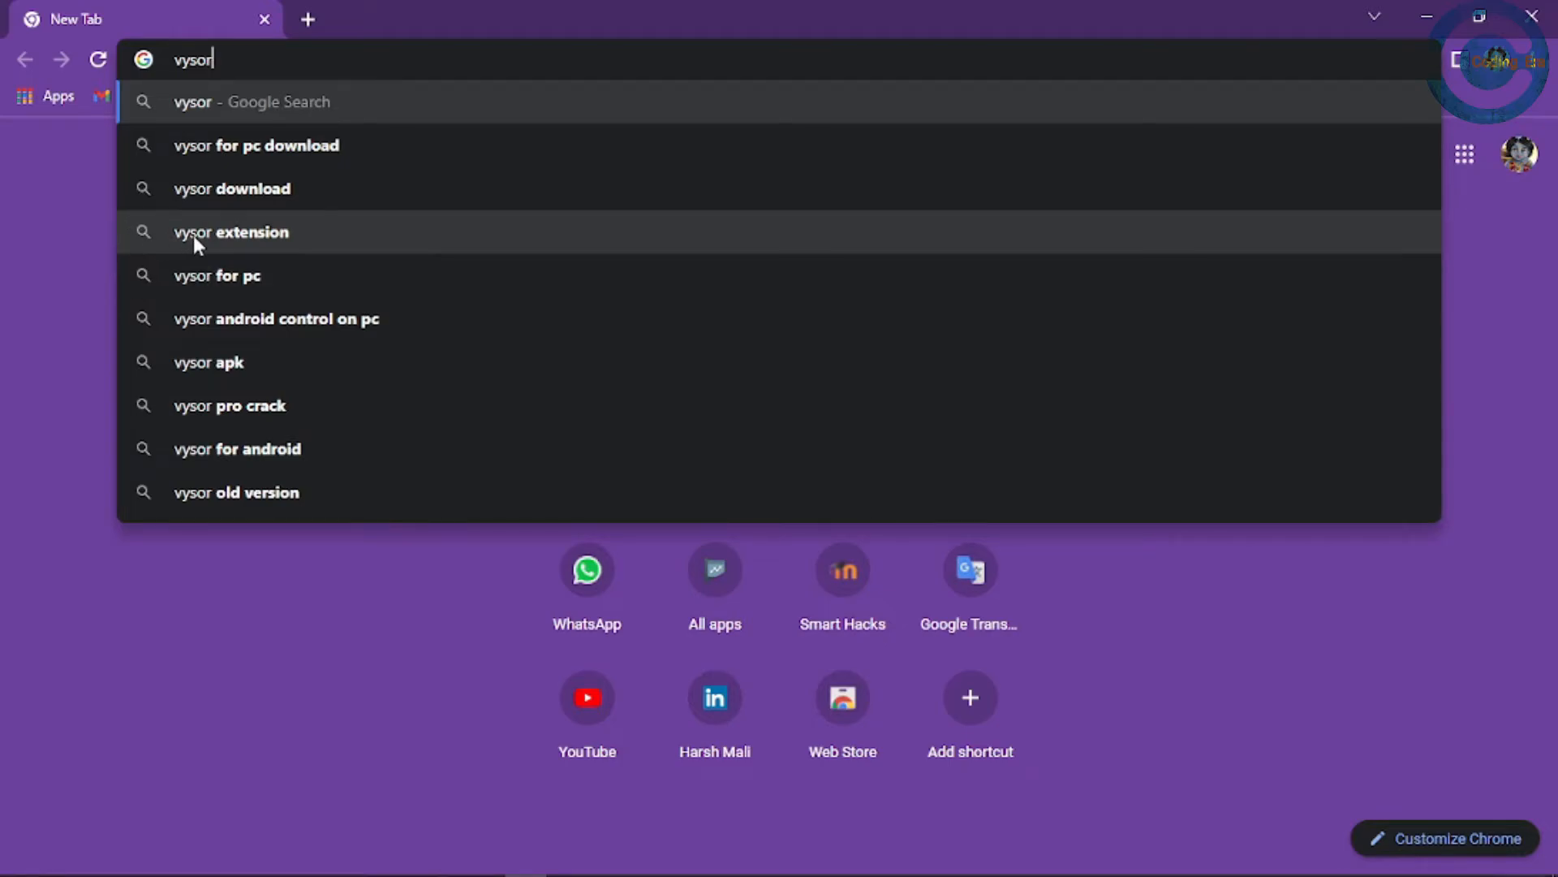
pyautogui.click(235, 266)
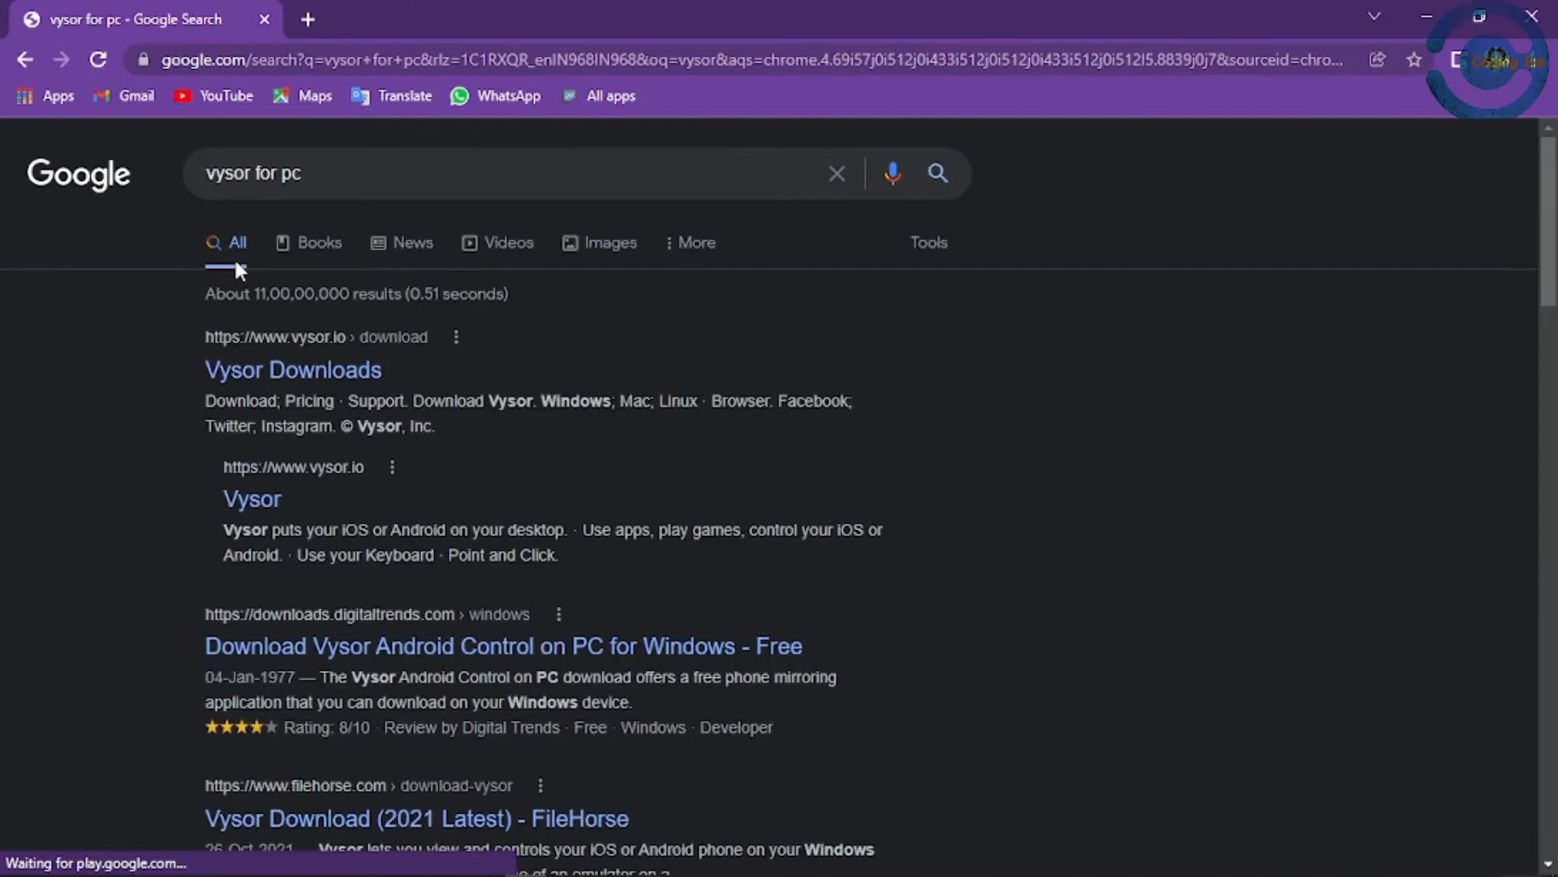
pyautogui.click(274, 375)
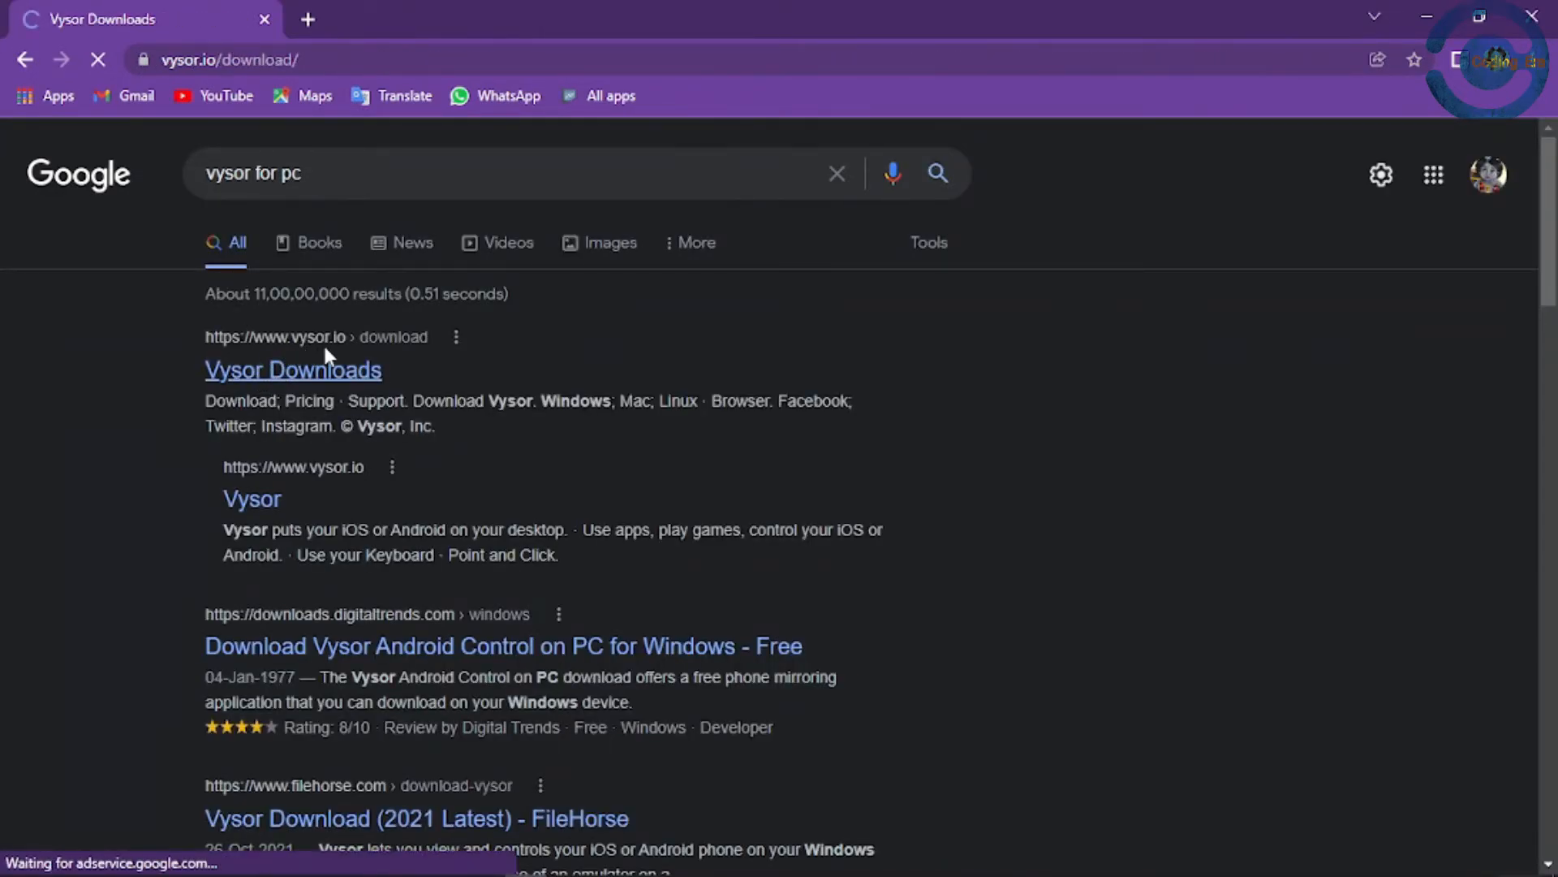
# Start downloading the Windows version of Vysor from the vysor.io download page.
pyautogui.scroll(-1, 658, 424)
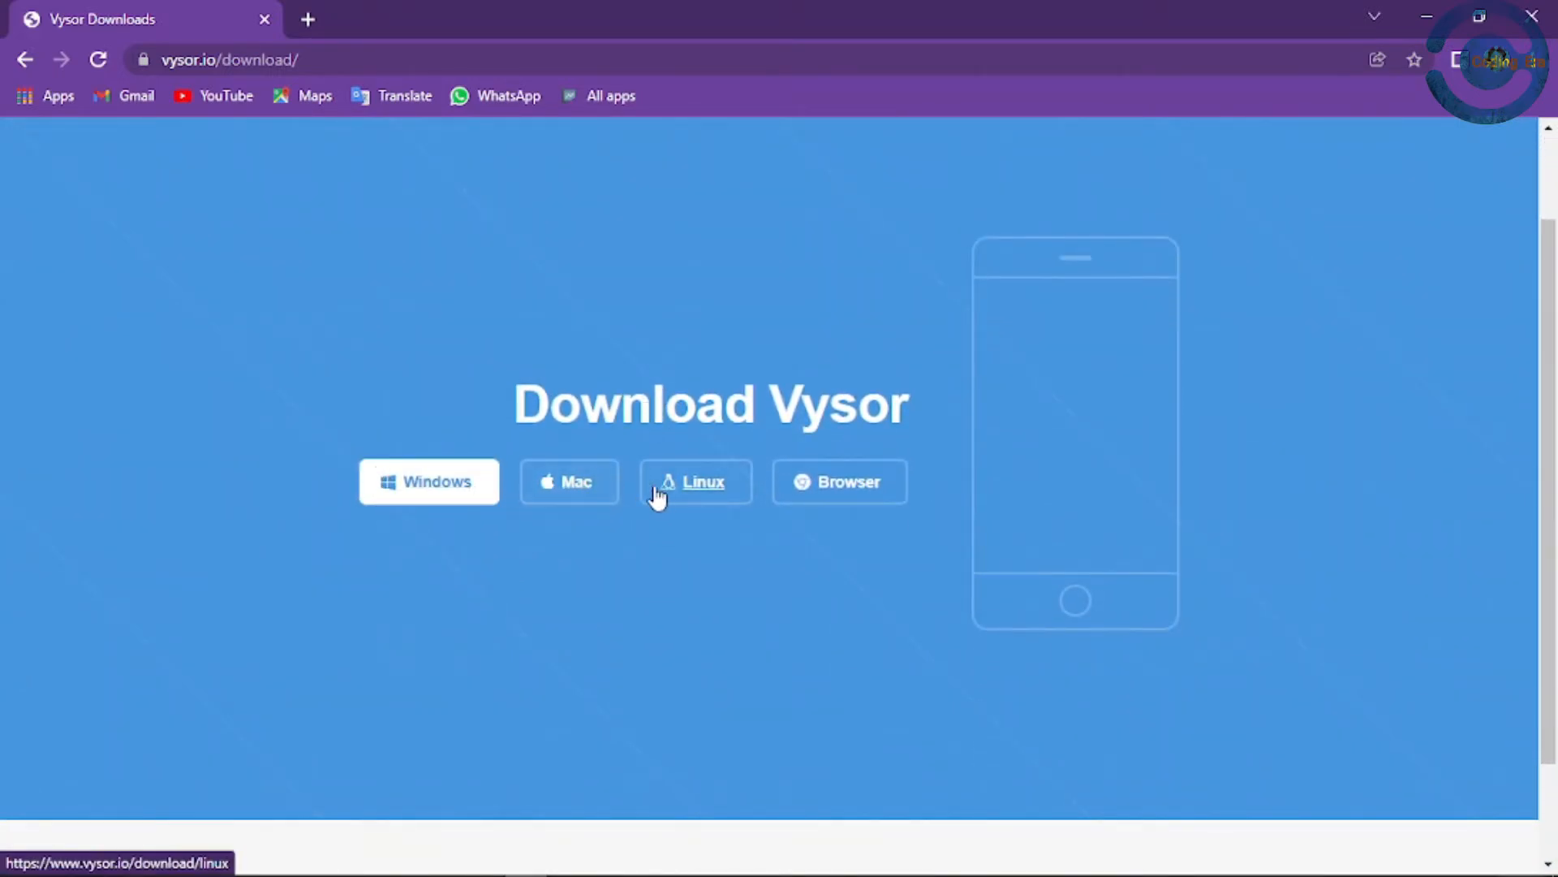
pyautogui.click(446, 484)
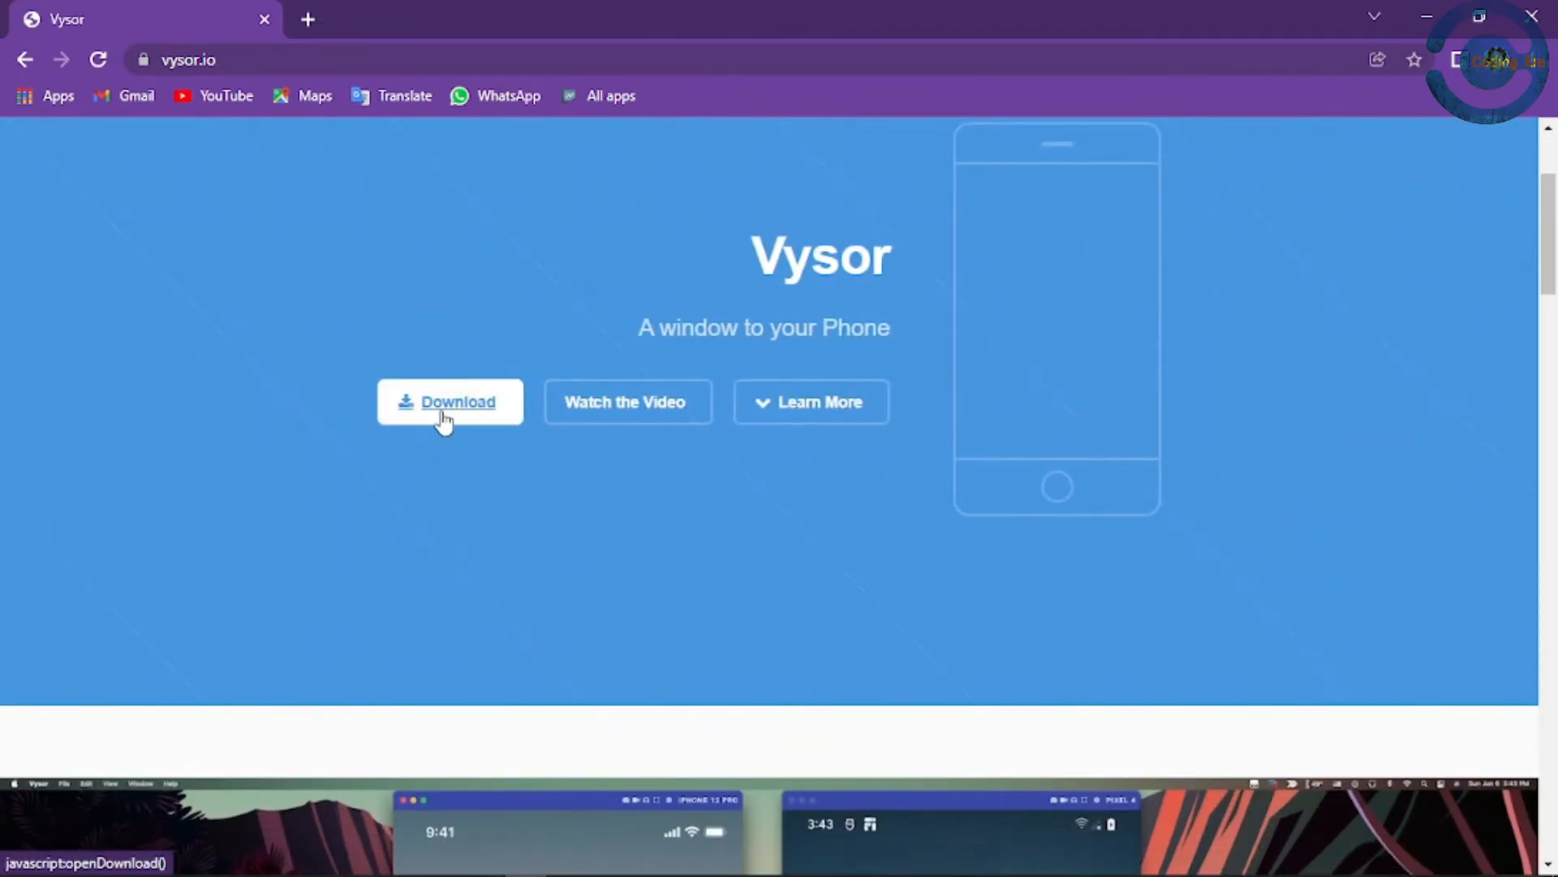
pyautogui.click(444, 418)
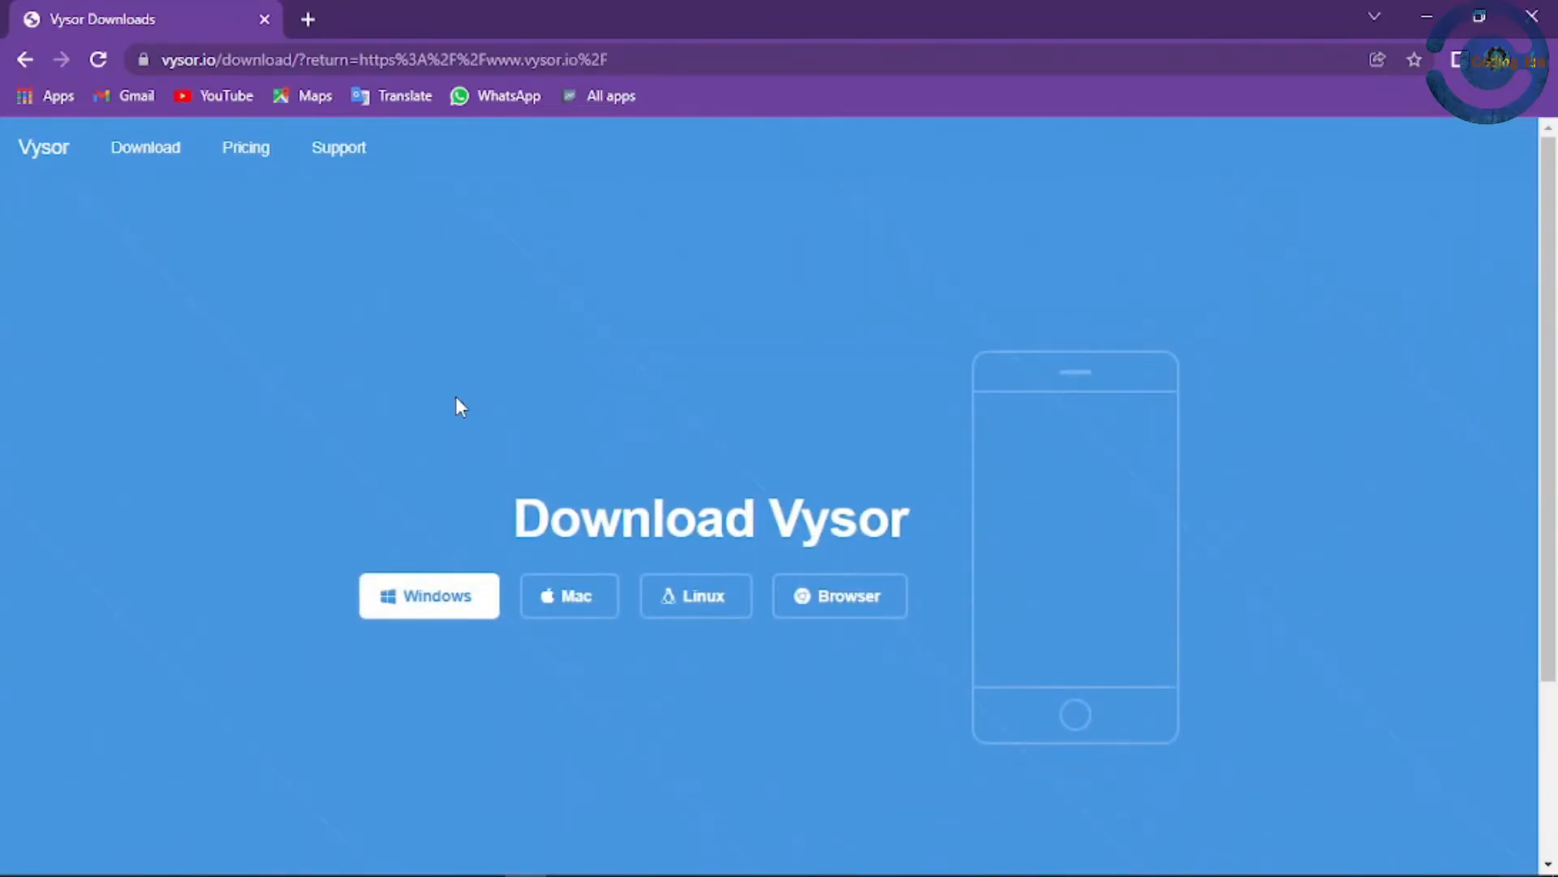
pyautogui.click(452, 483)
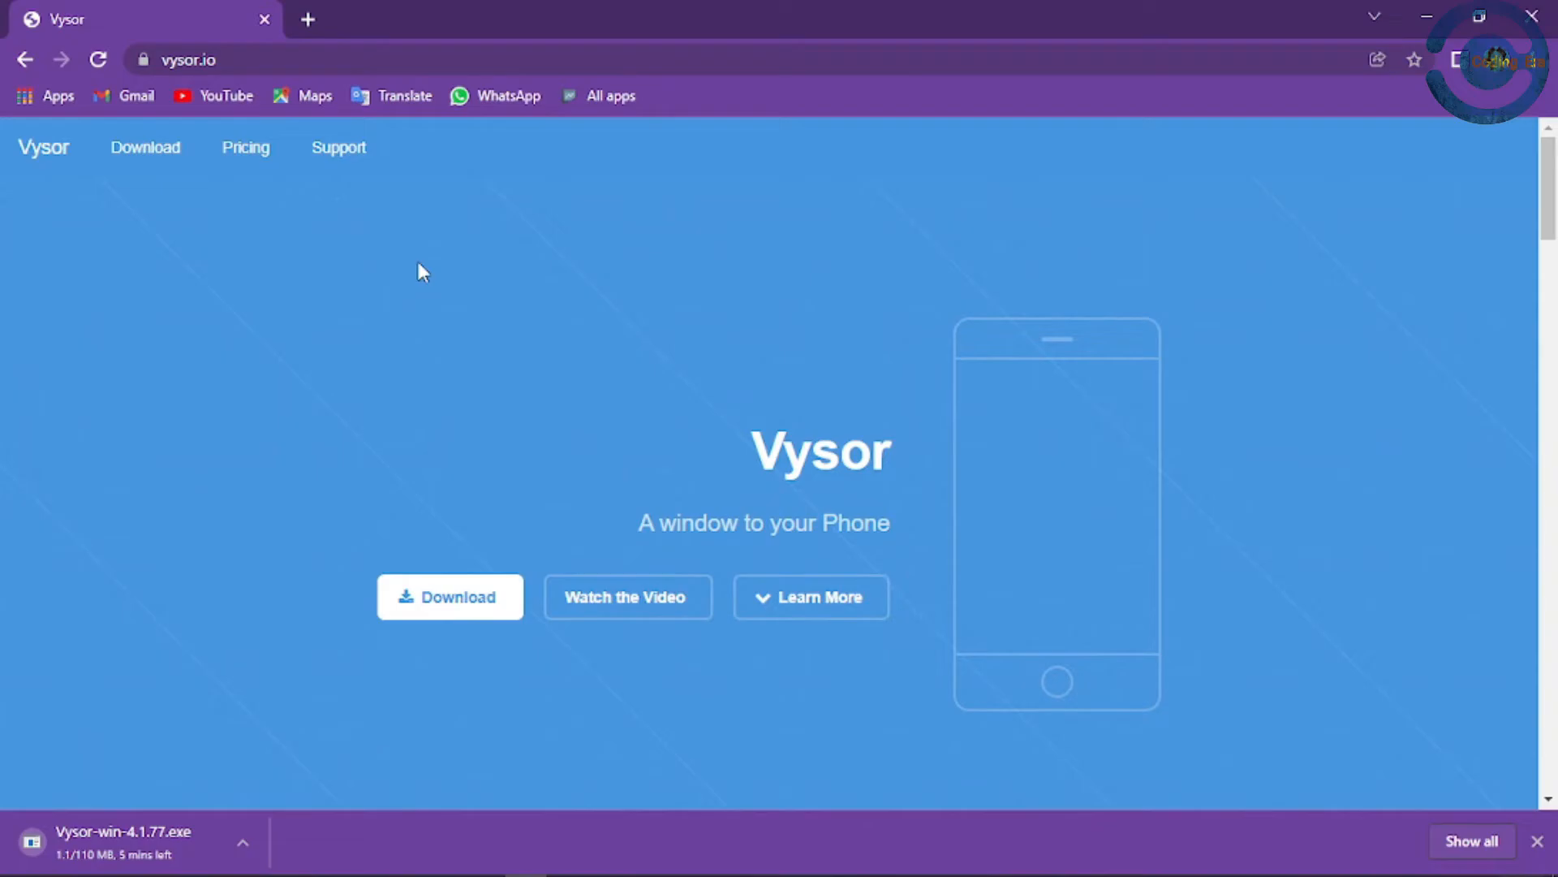
# Pause and cancel the Vysor-win-4.1.77.exe download, and close the browser to return to Android Studio.
pyautogui.hotkey('ctrl', 'j')
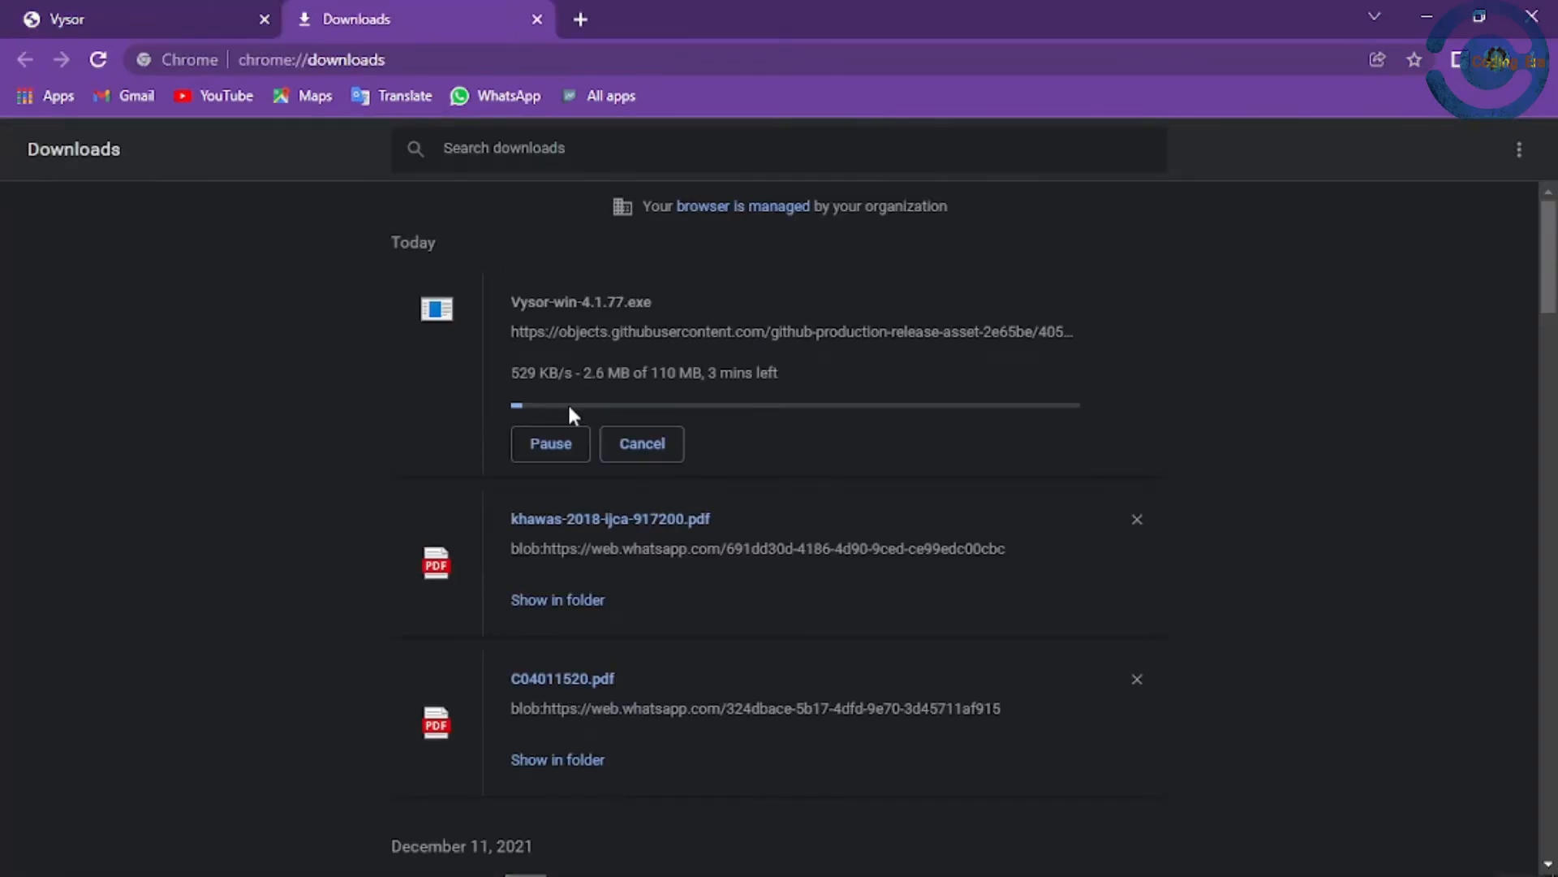
pyautogui.click(558, 445)
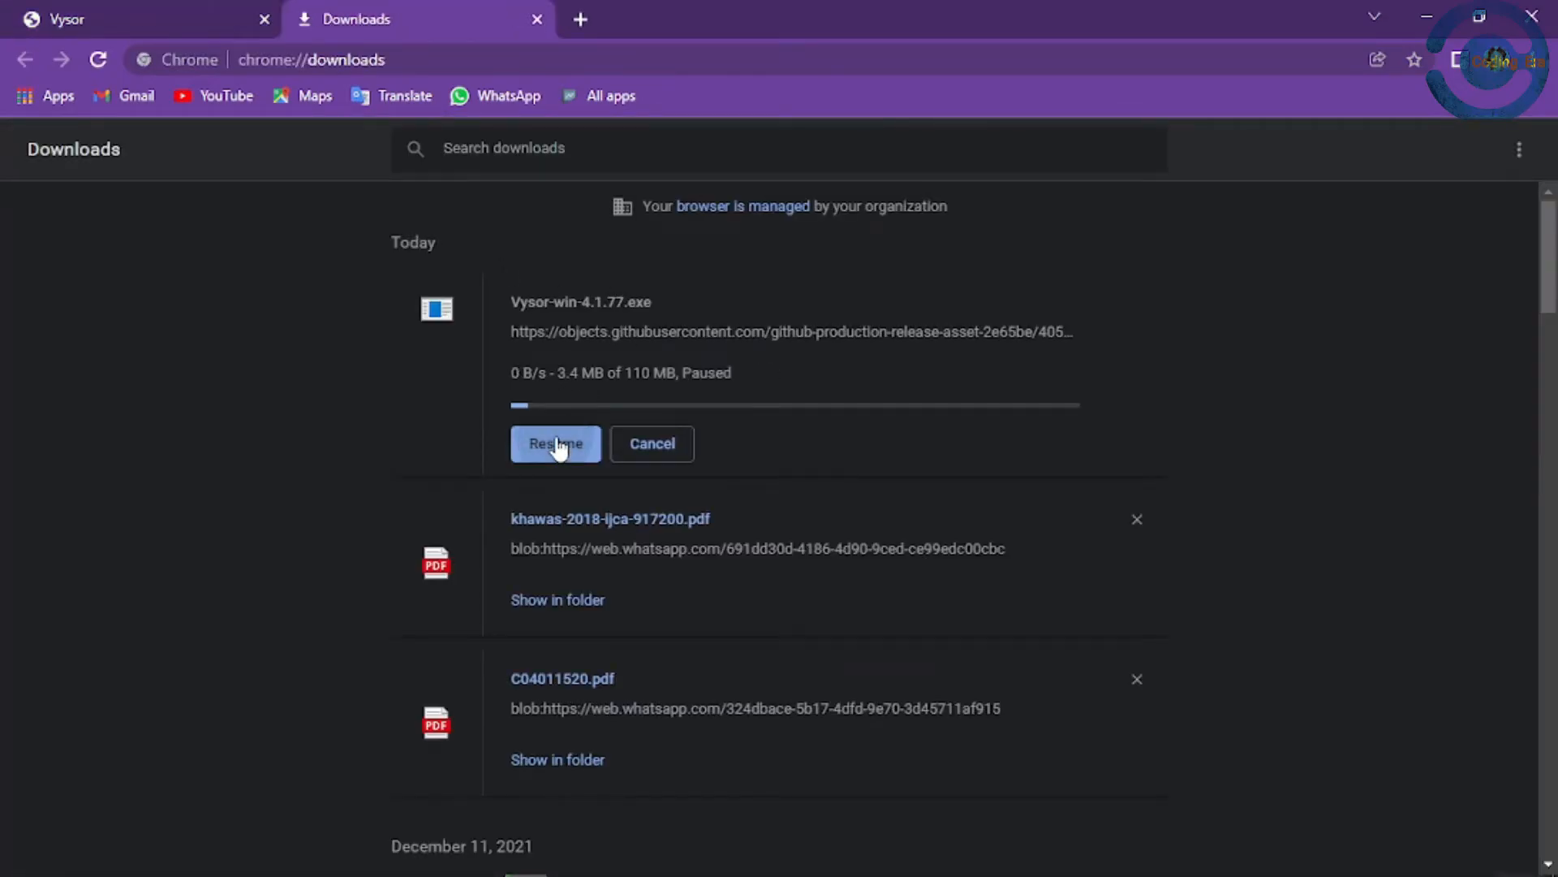
pyautogui.click(615, 443)
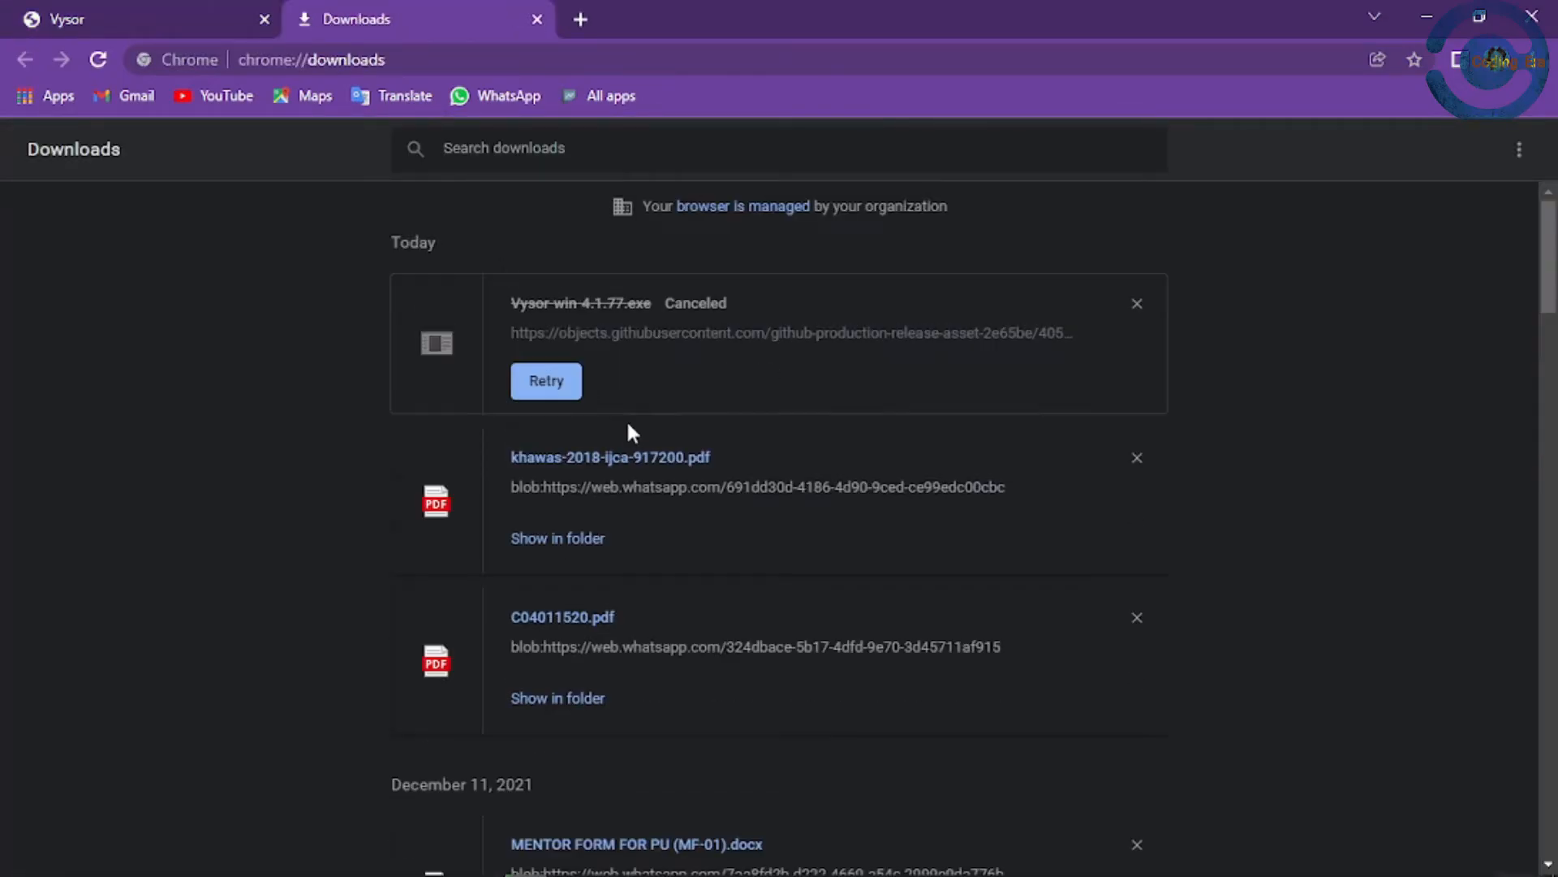
pyautogui.click(1532, 16)
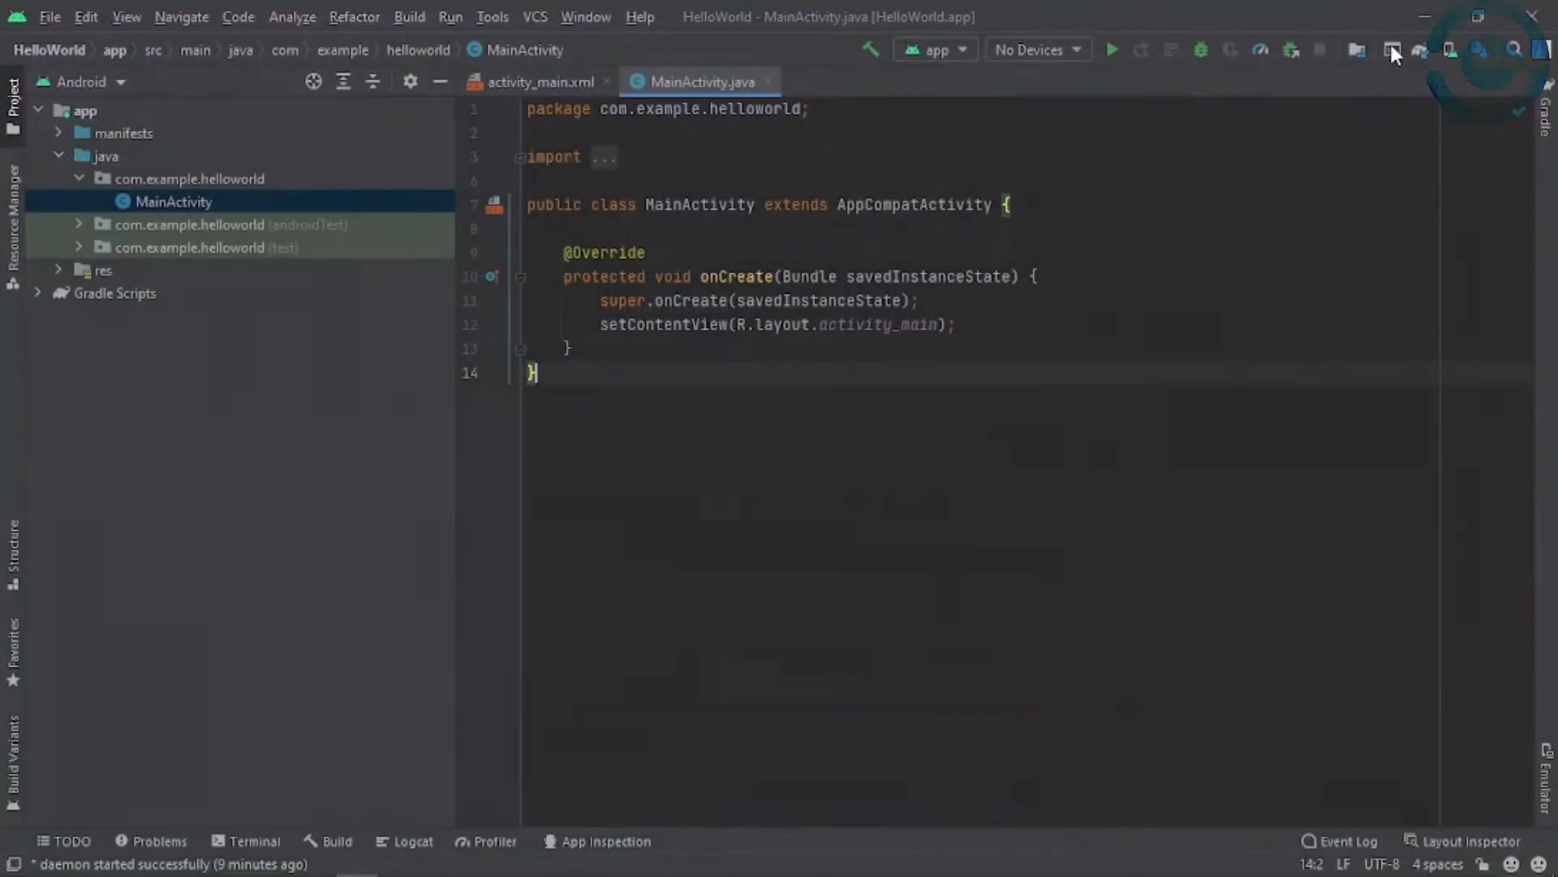
# Install Vysor from the Vysor-win-4.1.62 file in the G:\Software folder and allow it through the Windows Defender Firewall.
pyautogui.hotkey('alt', 'Tab')
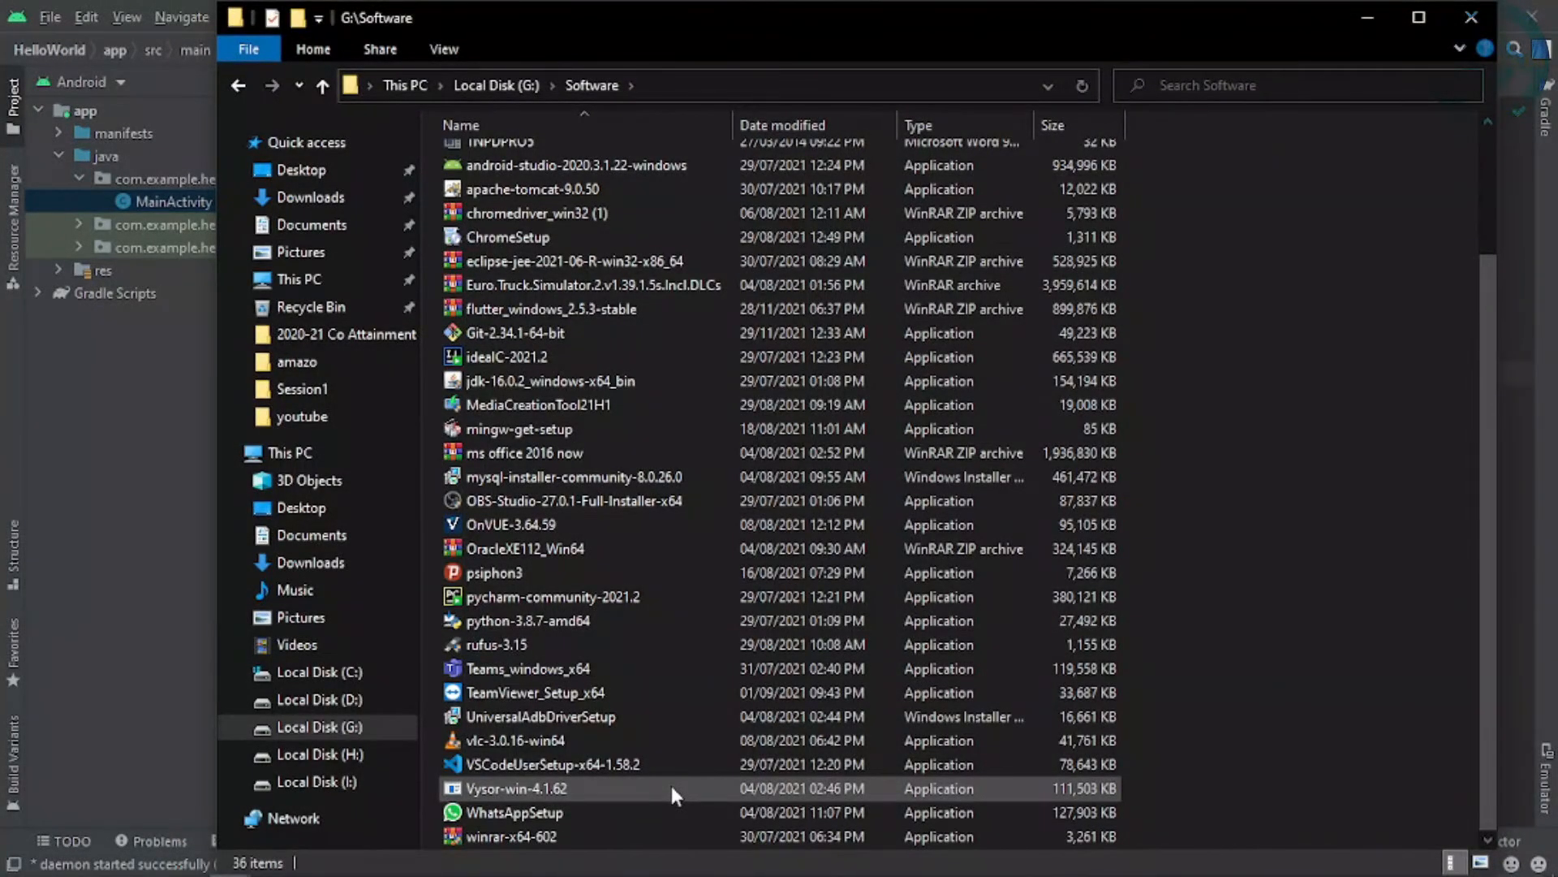
pyautogui.doubleClick(672, 786)
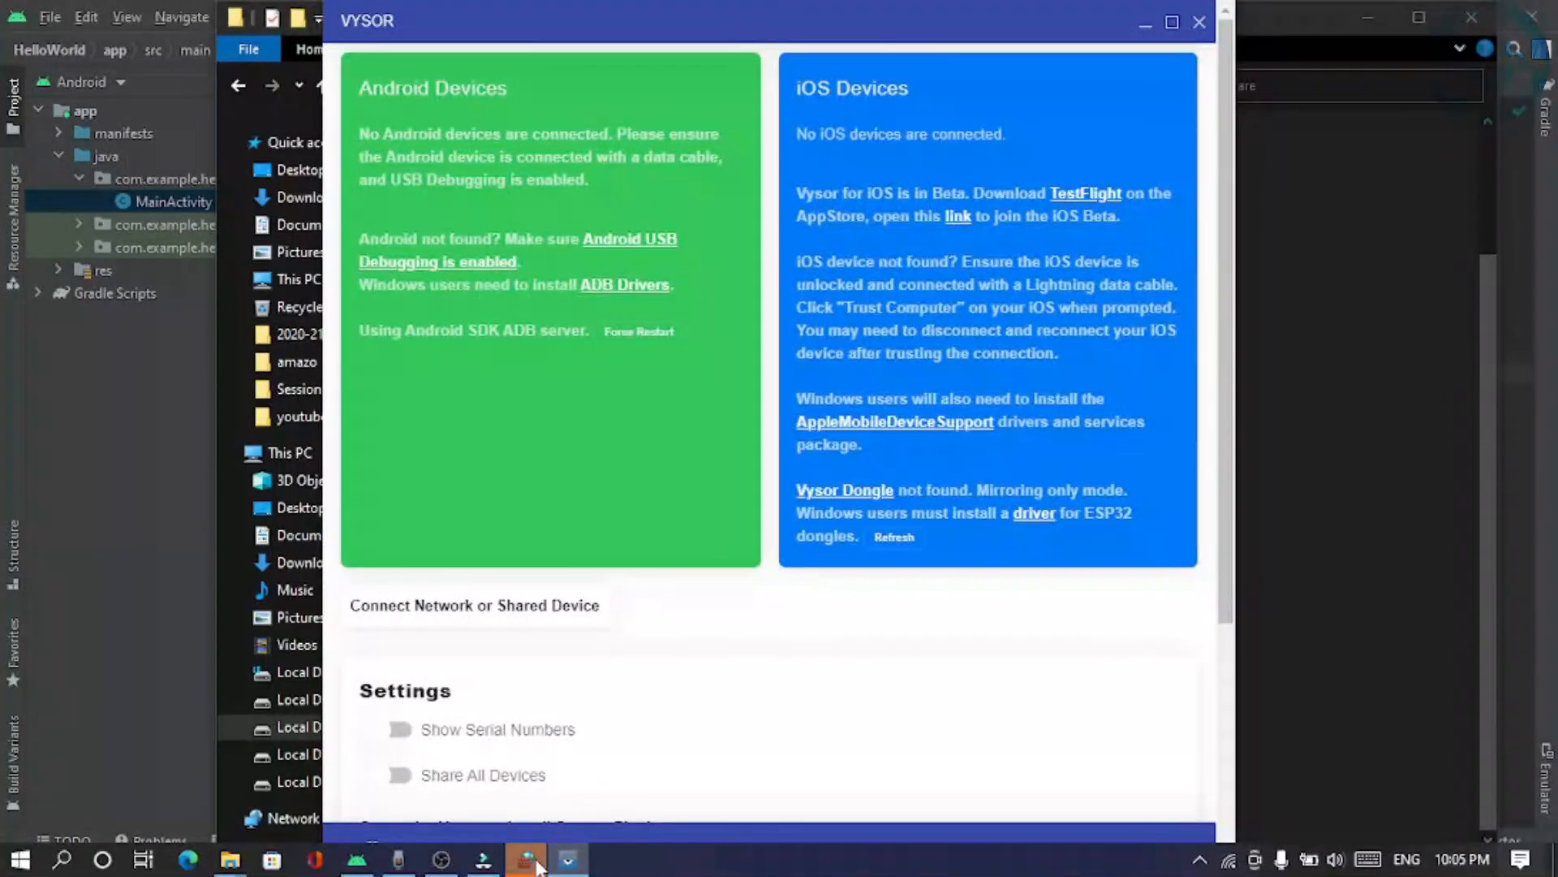
pyautogui.click(884, 639)
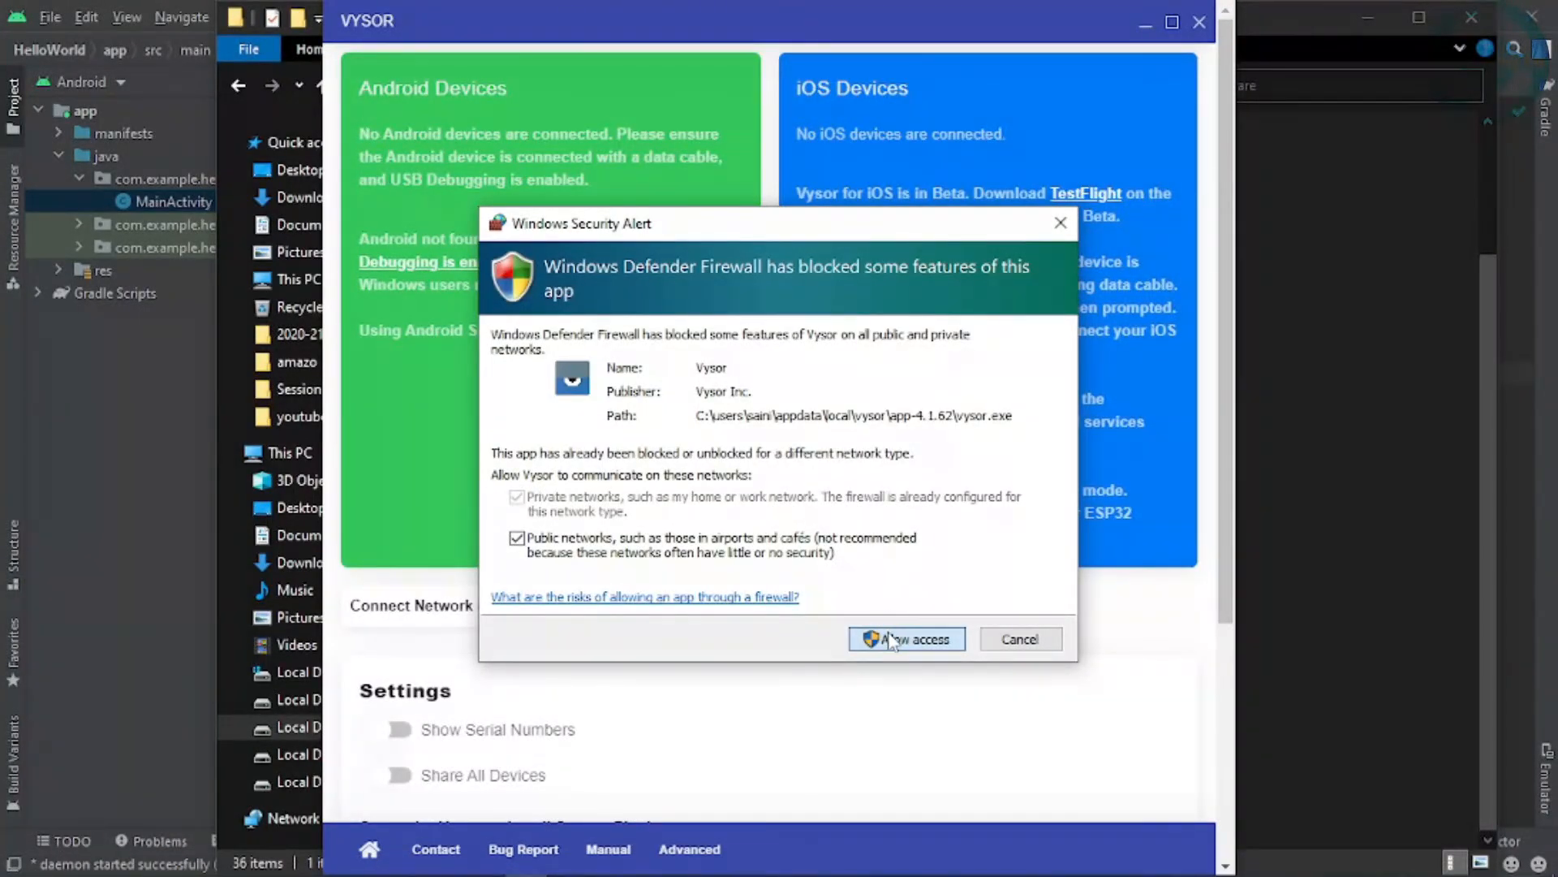
pyautogui.click(893, 641)
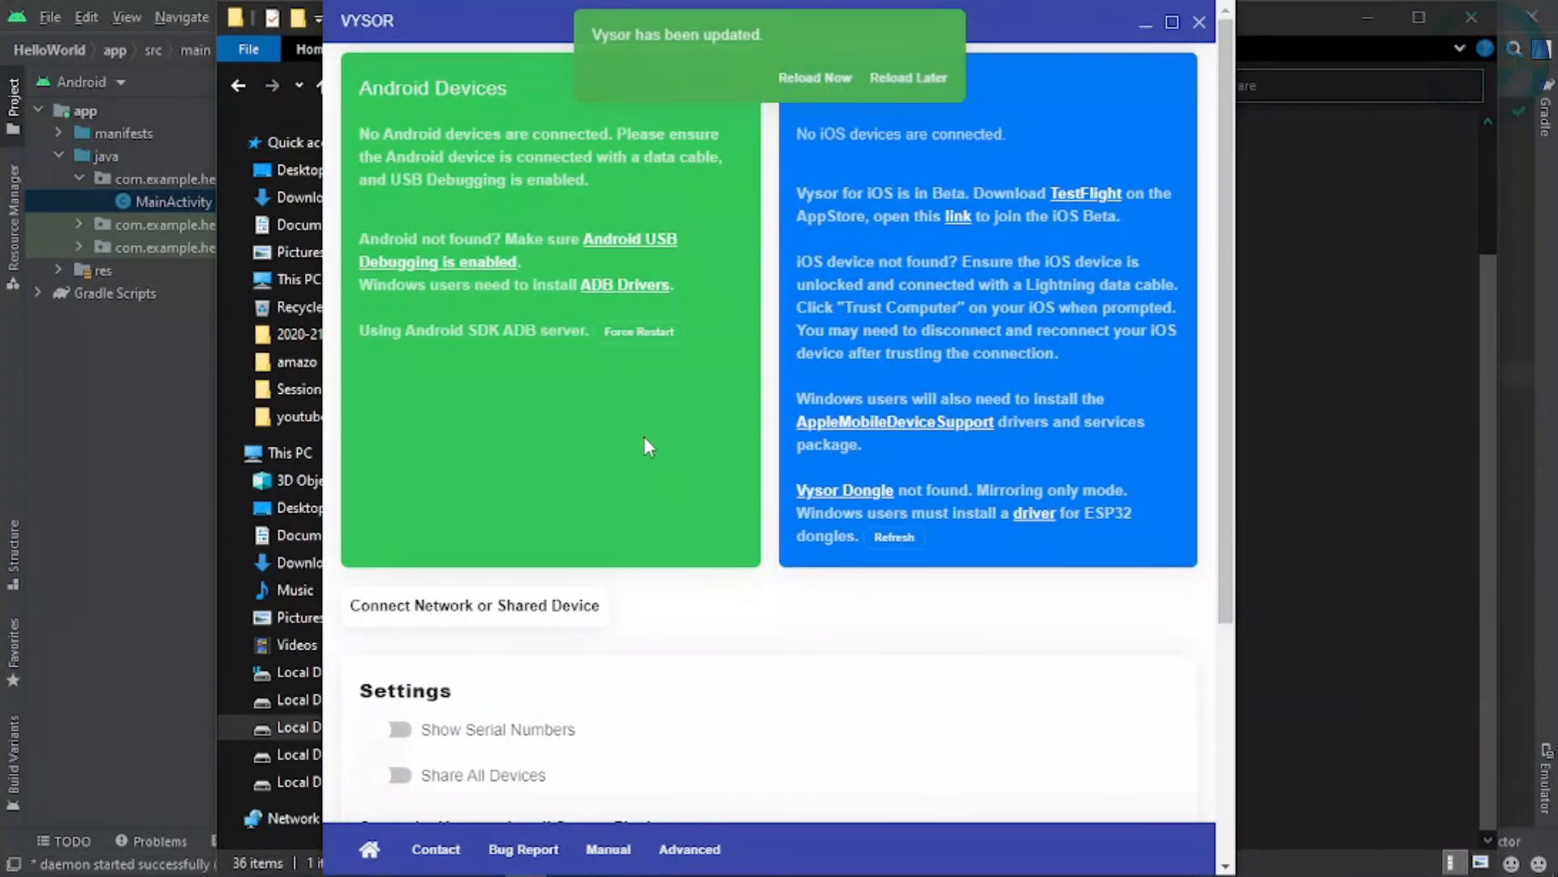
# Postpone the Vysor update reload and start mirroring the connected Redmi 8A_Dual phone.
pyautogui.click(908, 79)
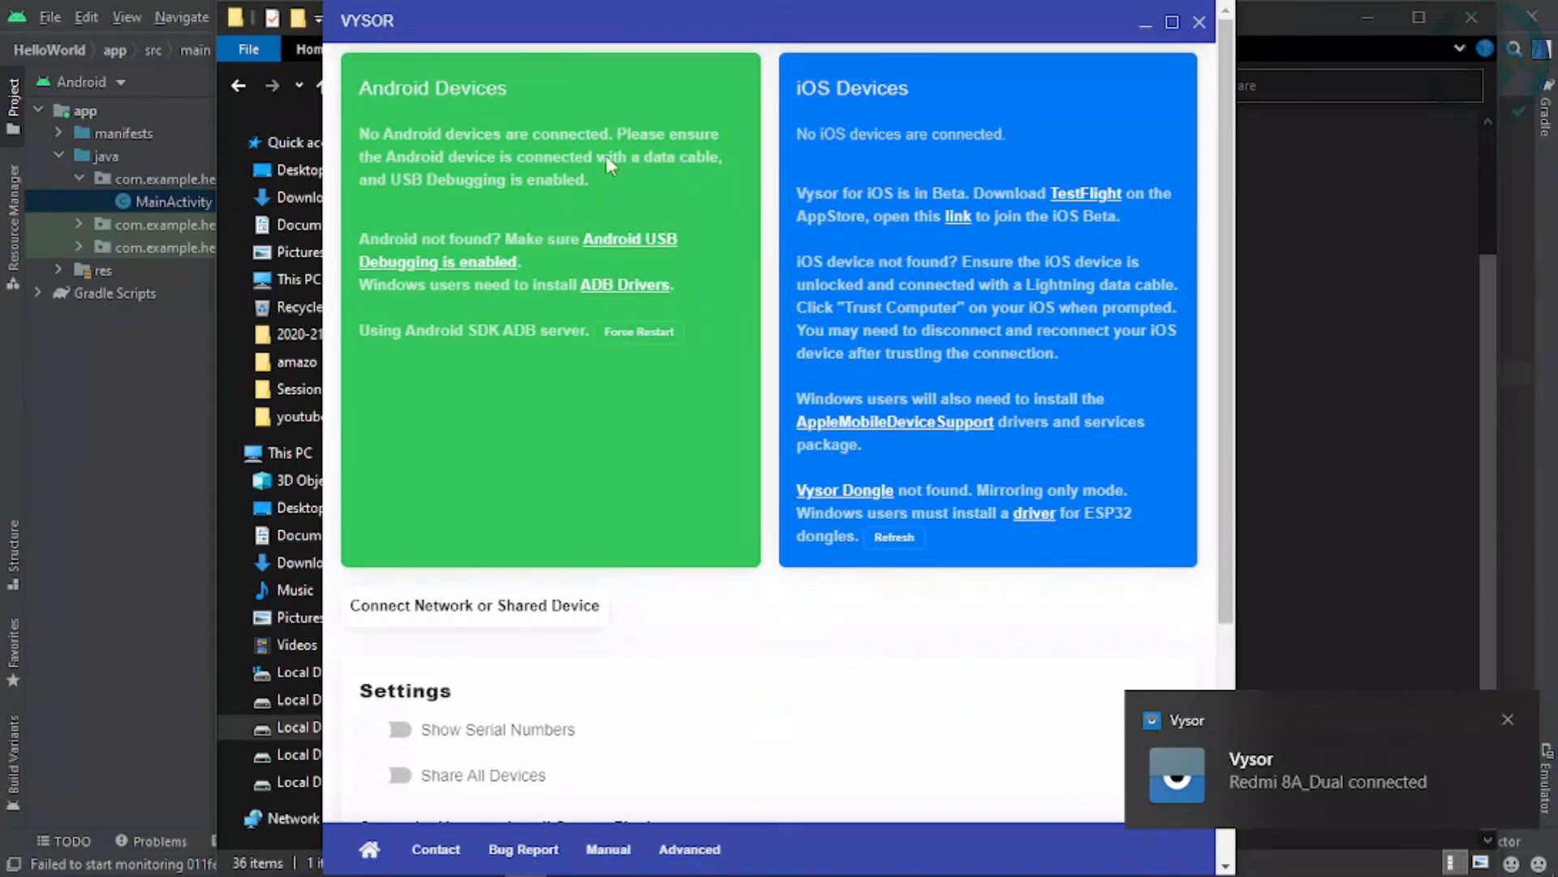
pyautogui.click(1508, 721)
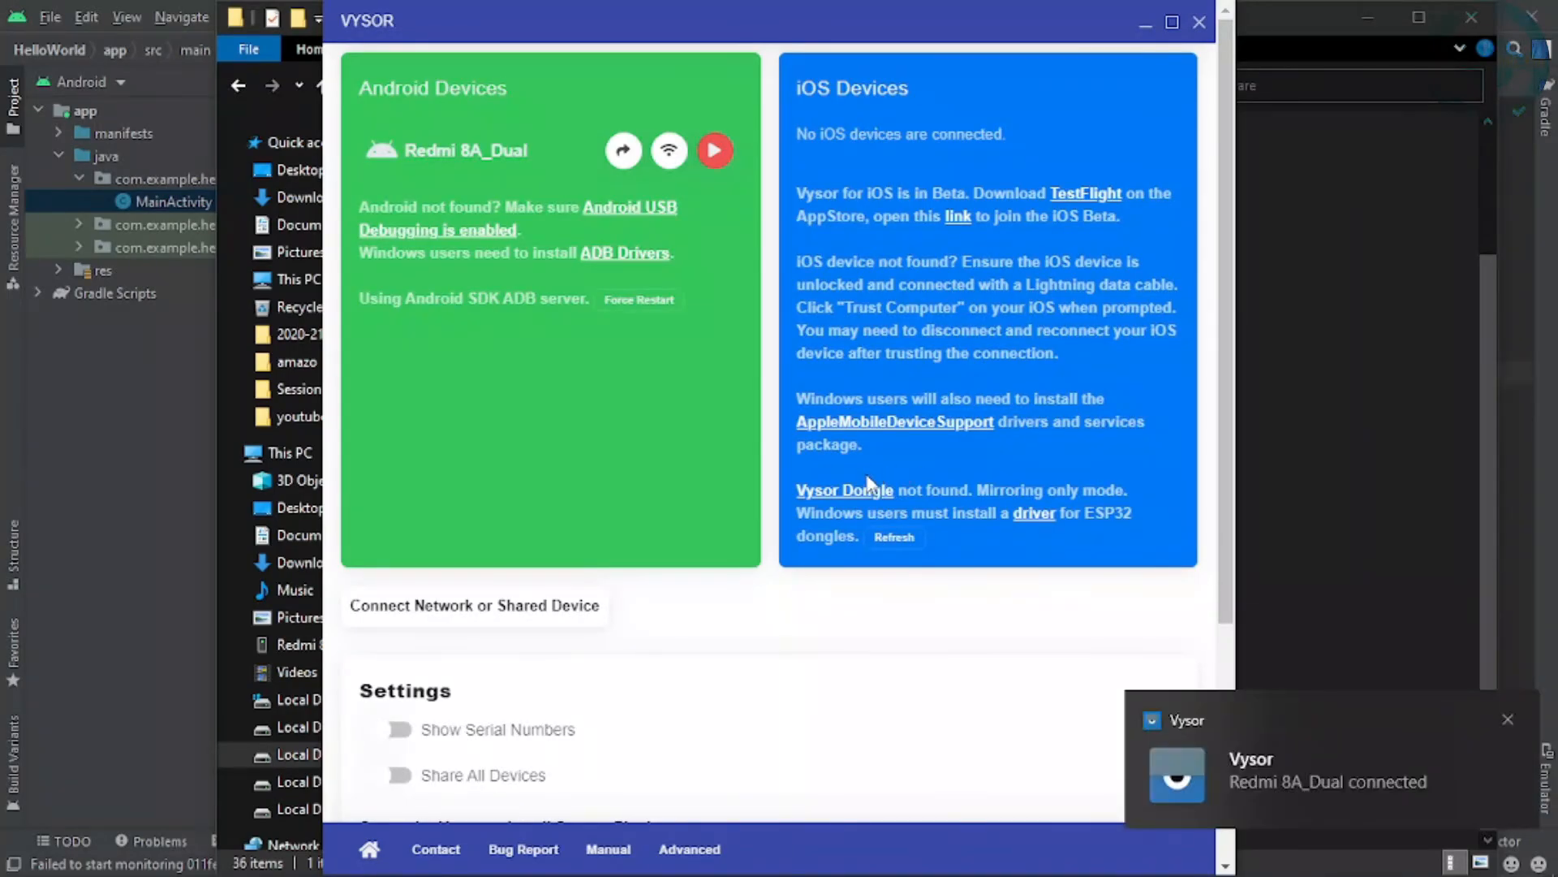
pyautogui.click(715, 151)
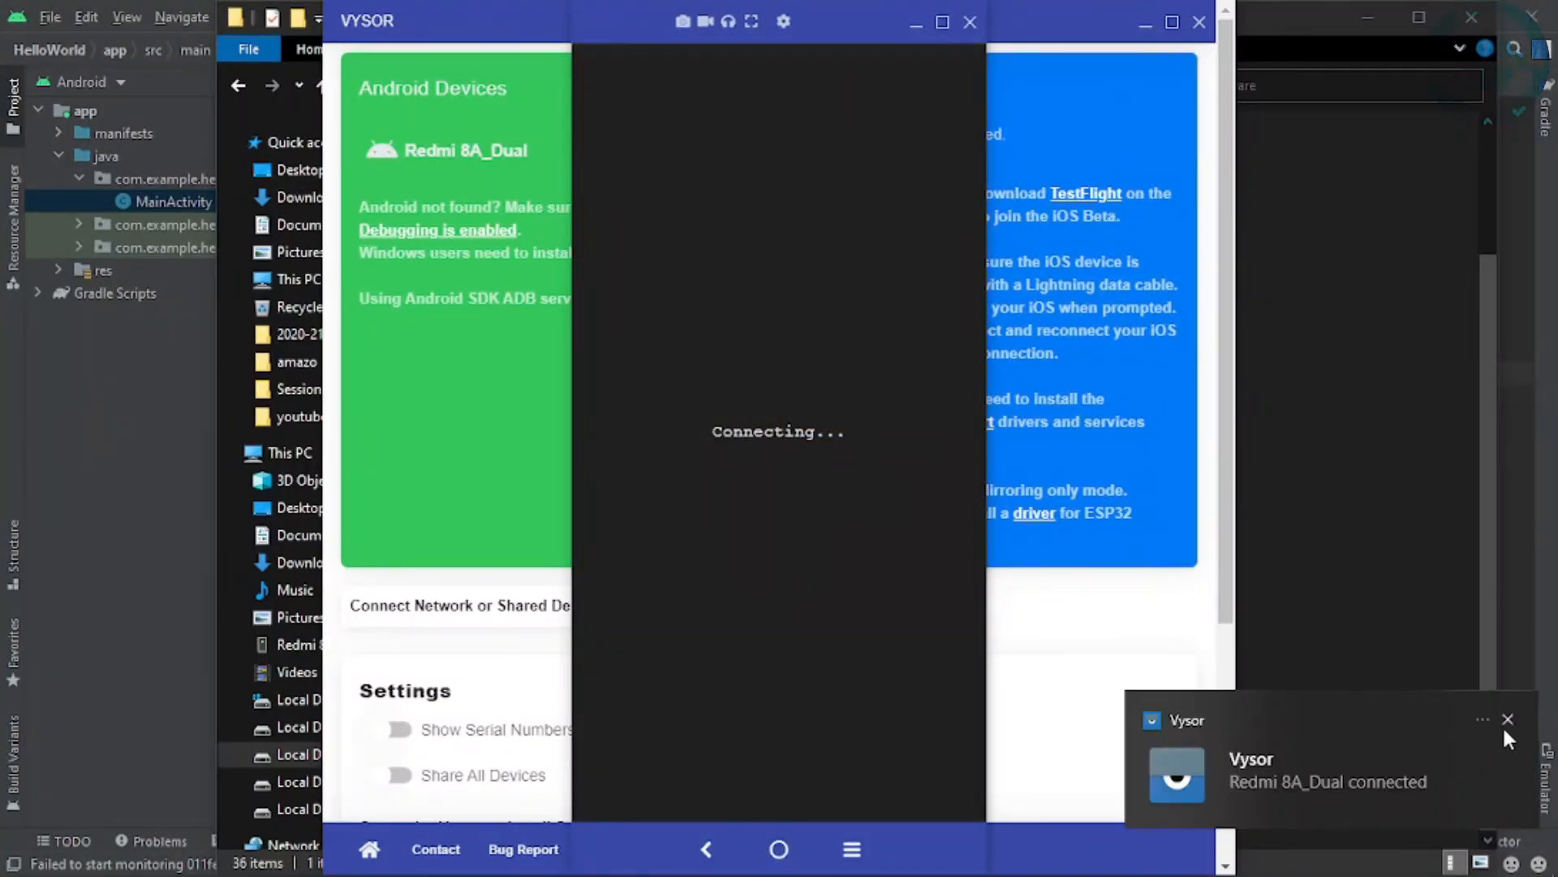
# Dismiss the Vysor connection notification and move the mirrored Redmi 8A_Dual window aside, clear of the device's controls in Vysor.
pyautogui.click(1504, 720)
pyautogui.click(1506, 720)
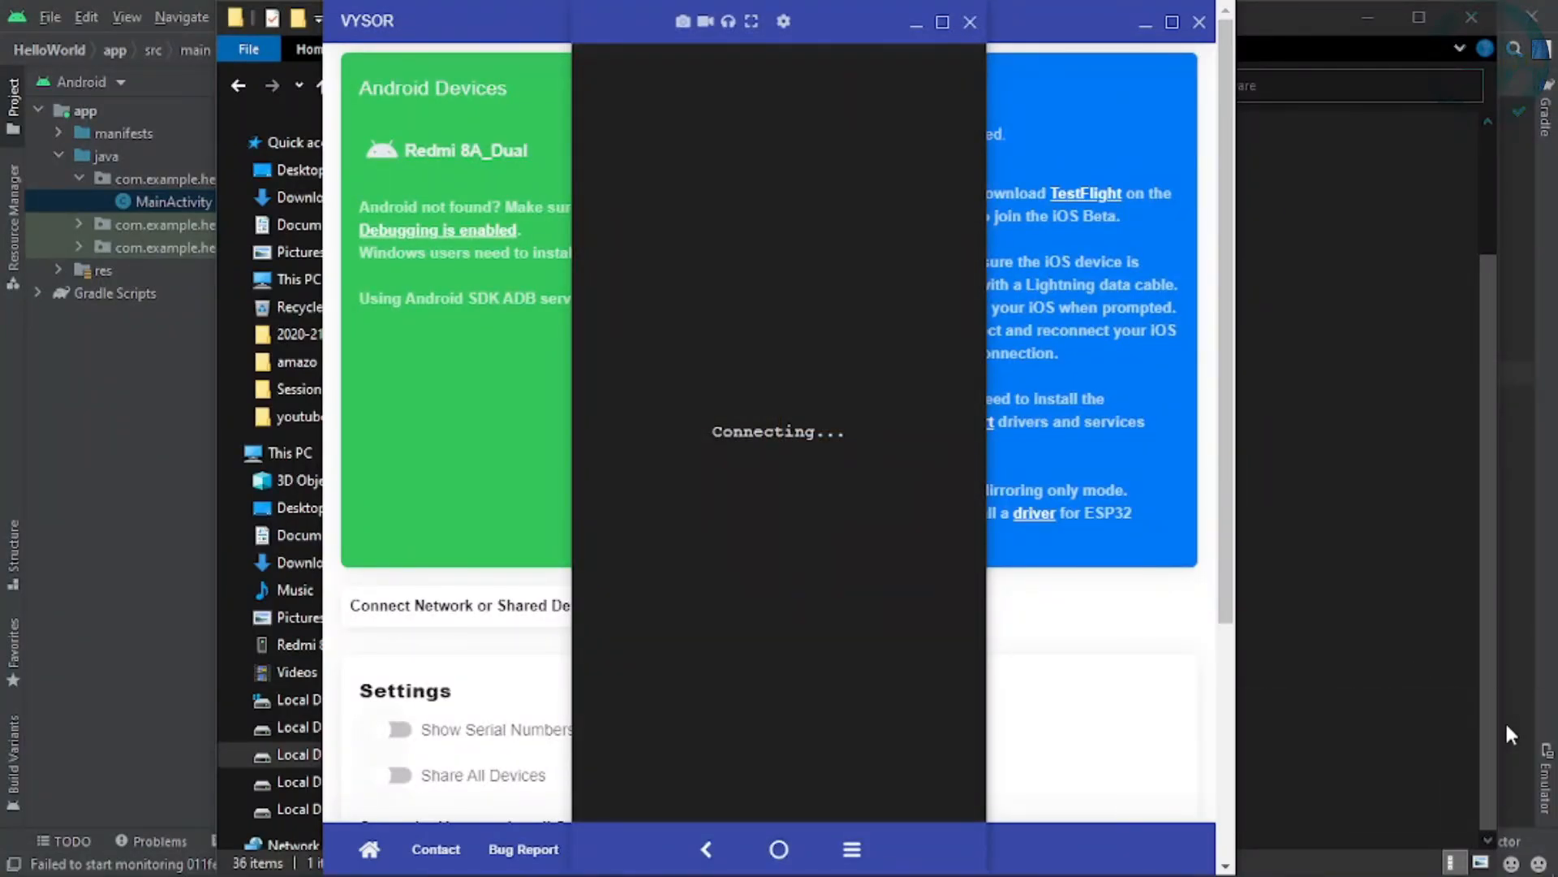
pyautogui.click(1506, 724)
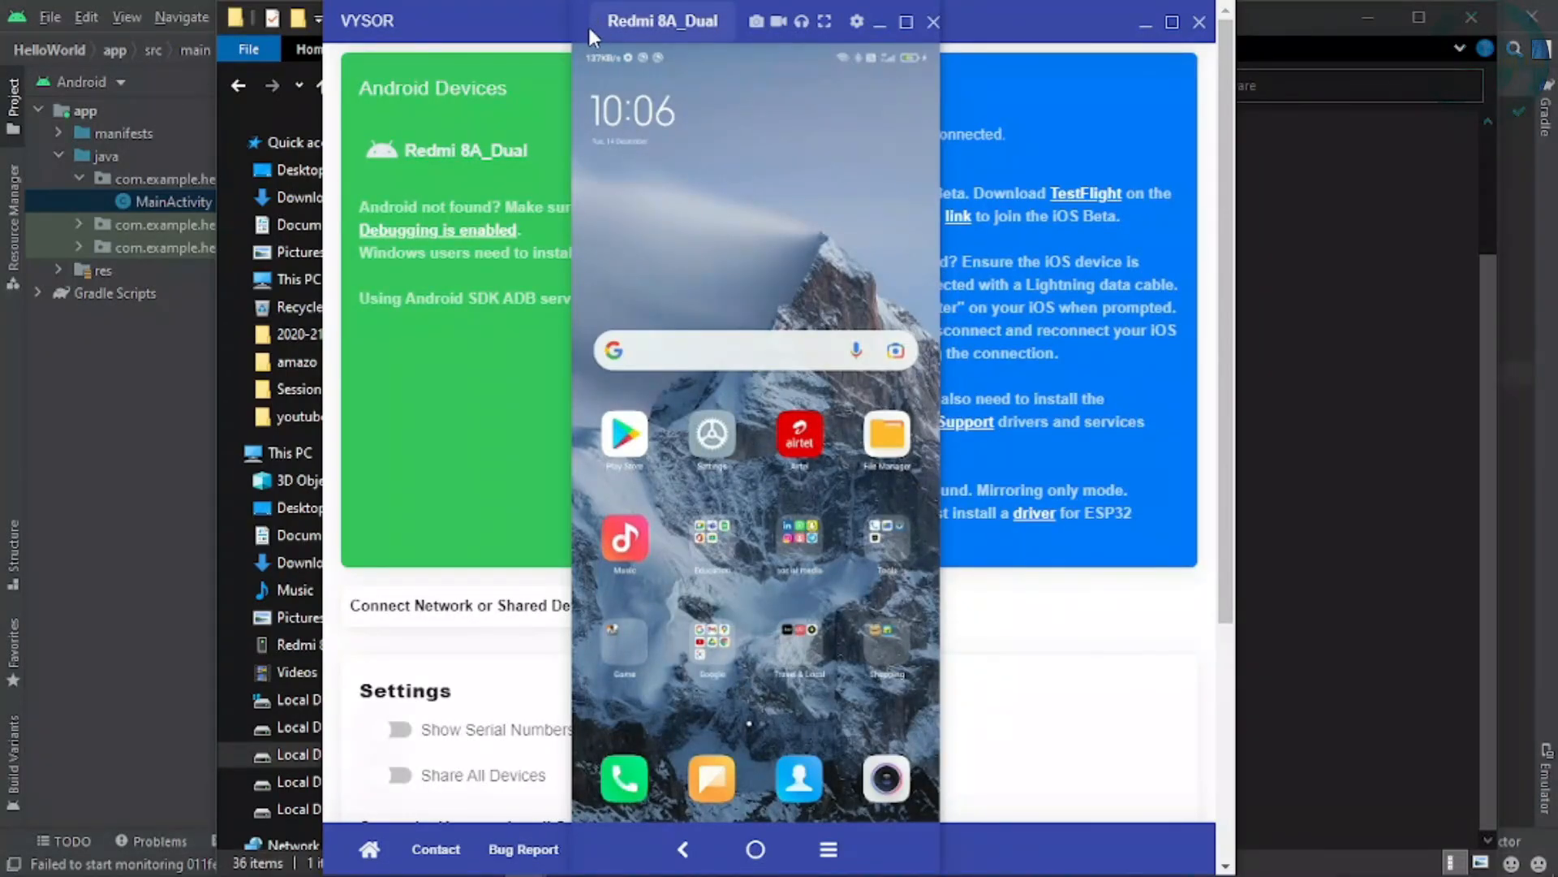
pyautogui.moveTo(581, 30); pyautogui.dragTo(21, 29)
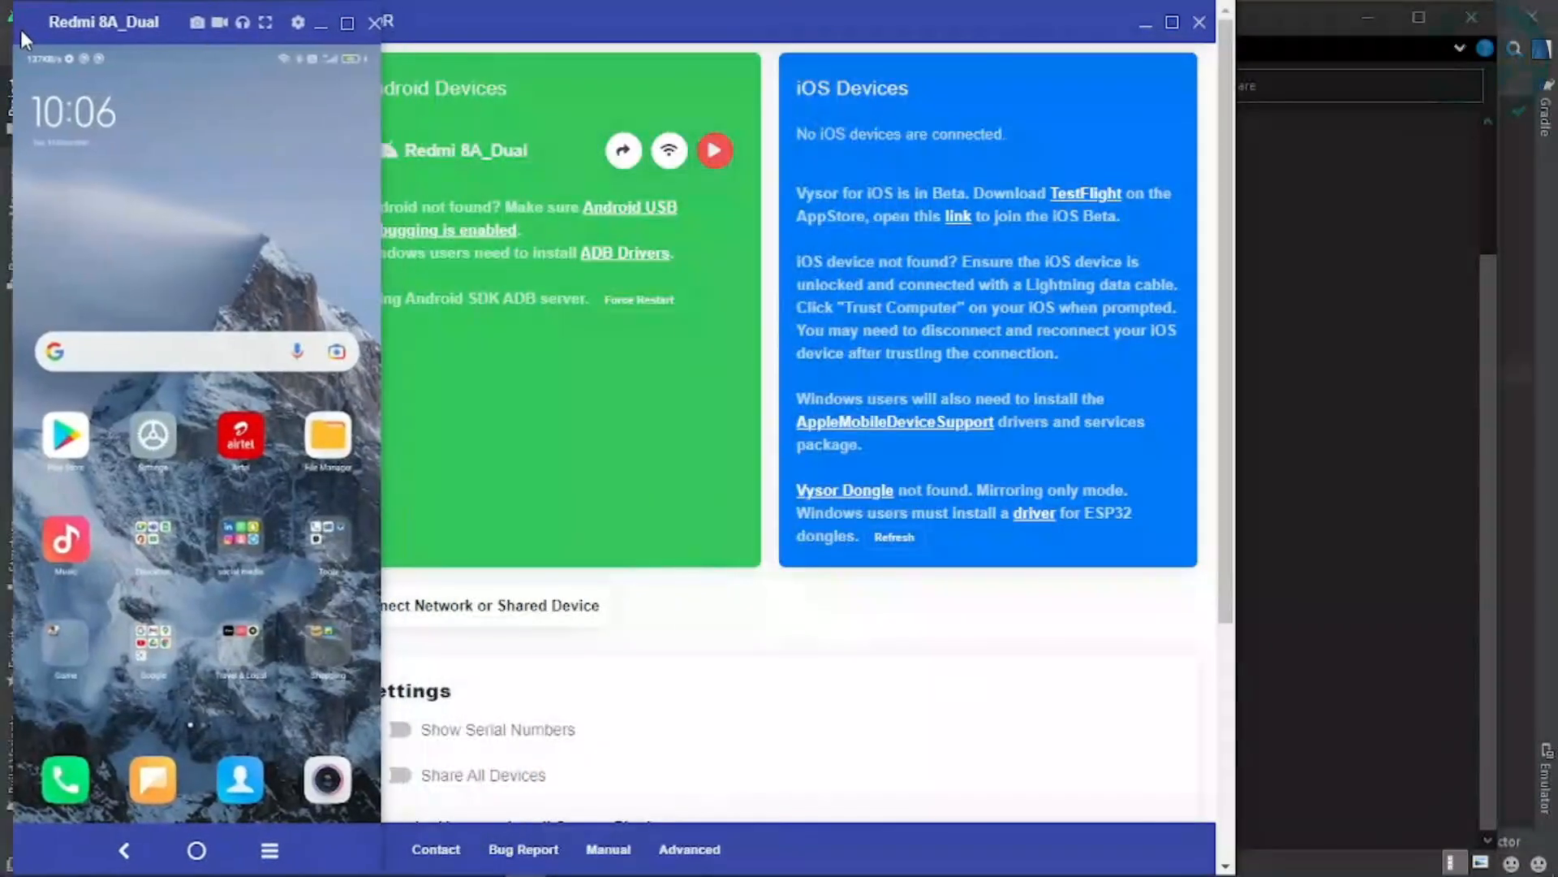